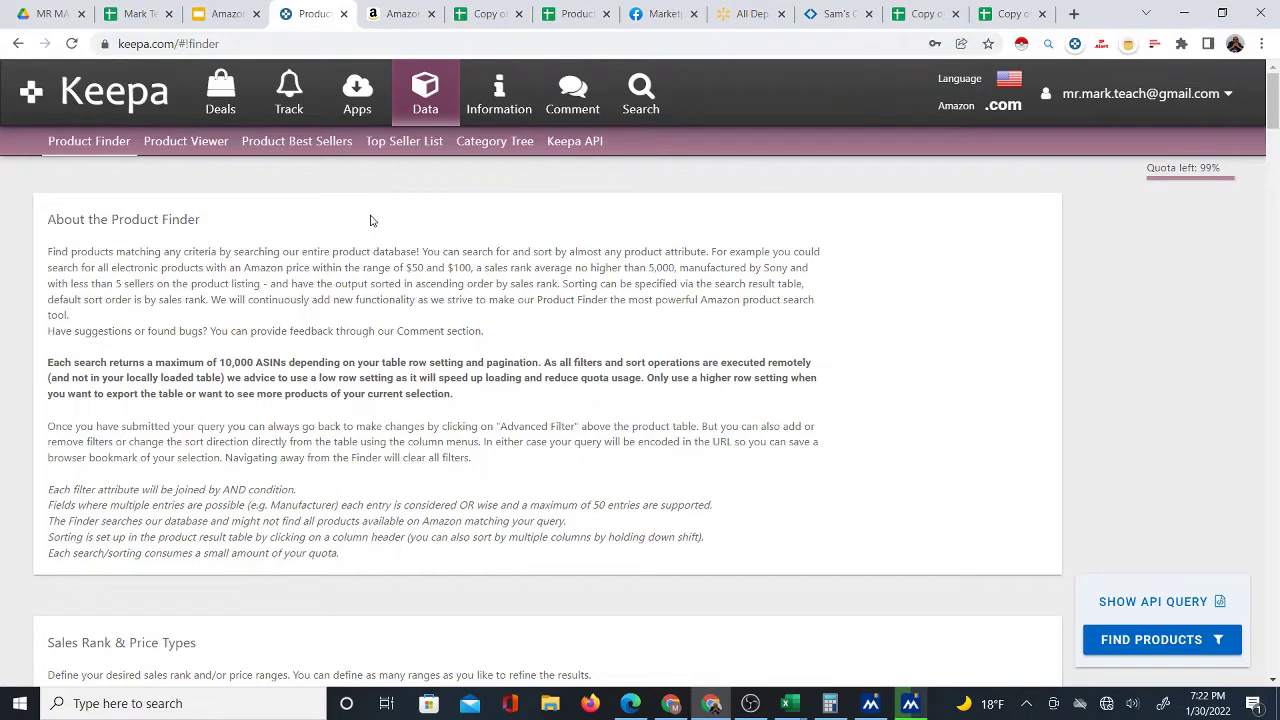
Look through the price and condition filters of Keepa's Product Finder, glancing at the Amazon home page
scroll(365, 332, "down", 8)
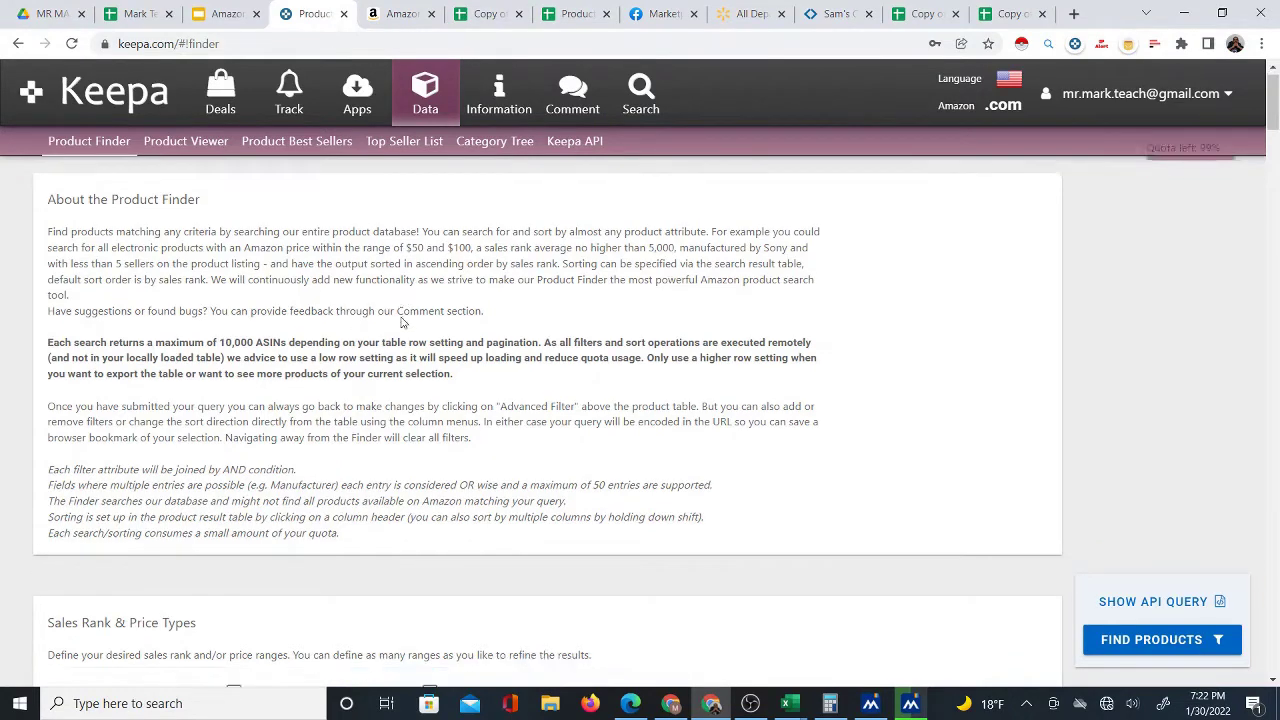
scroll(405, 428, "down", 10)
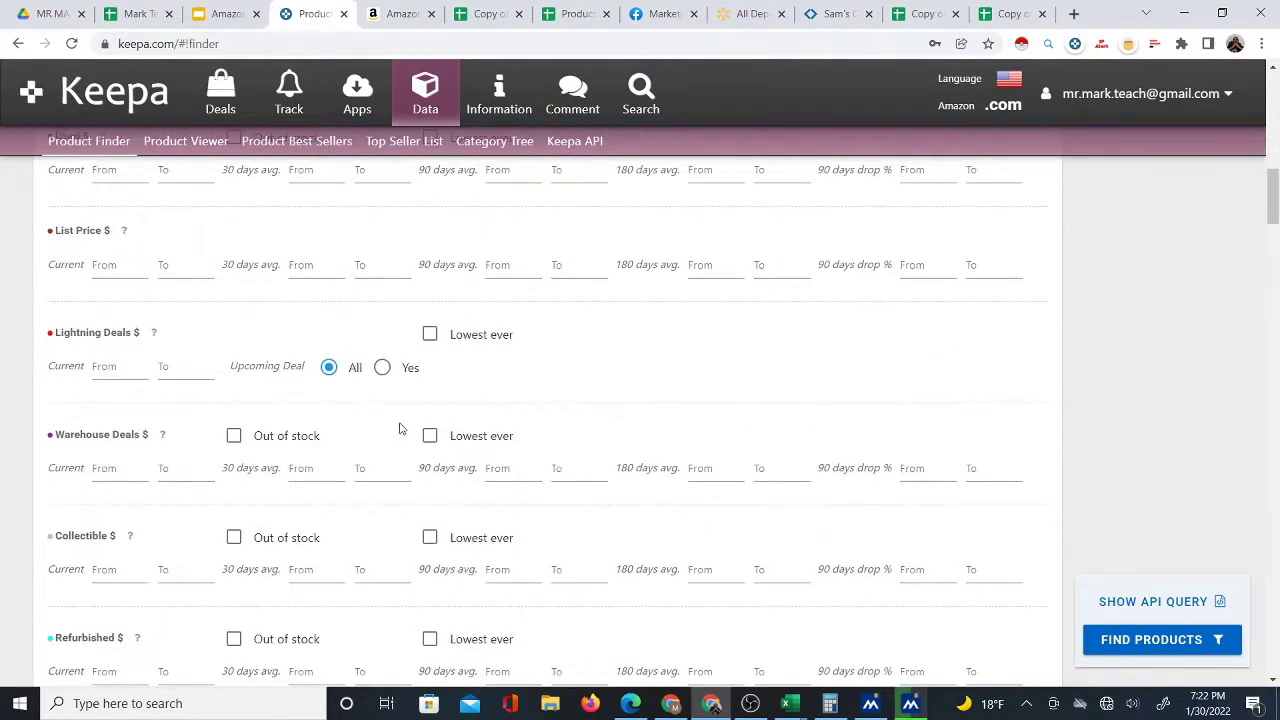
scroll(405, 428, "down", 2)
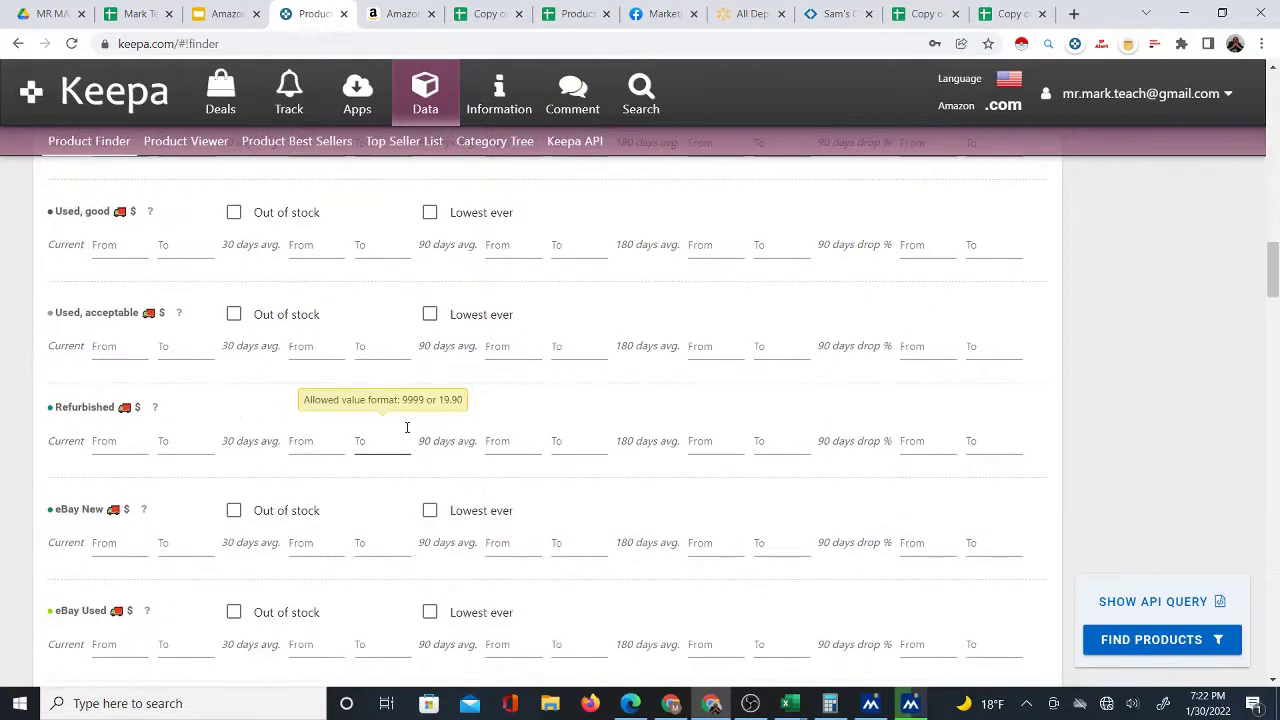
left_click(392, 16)
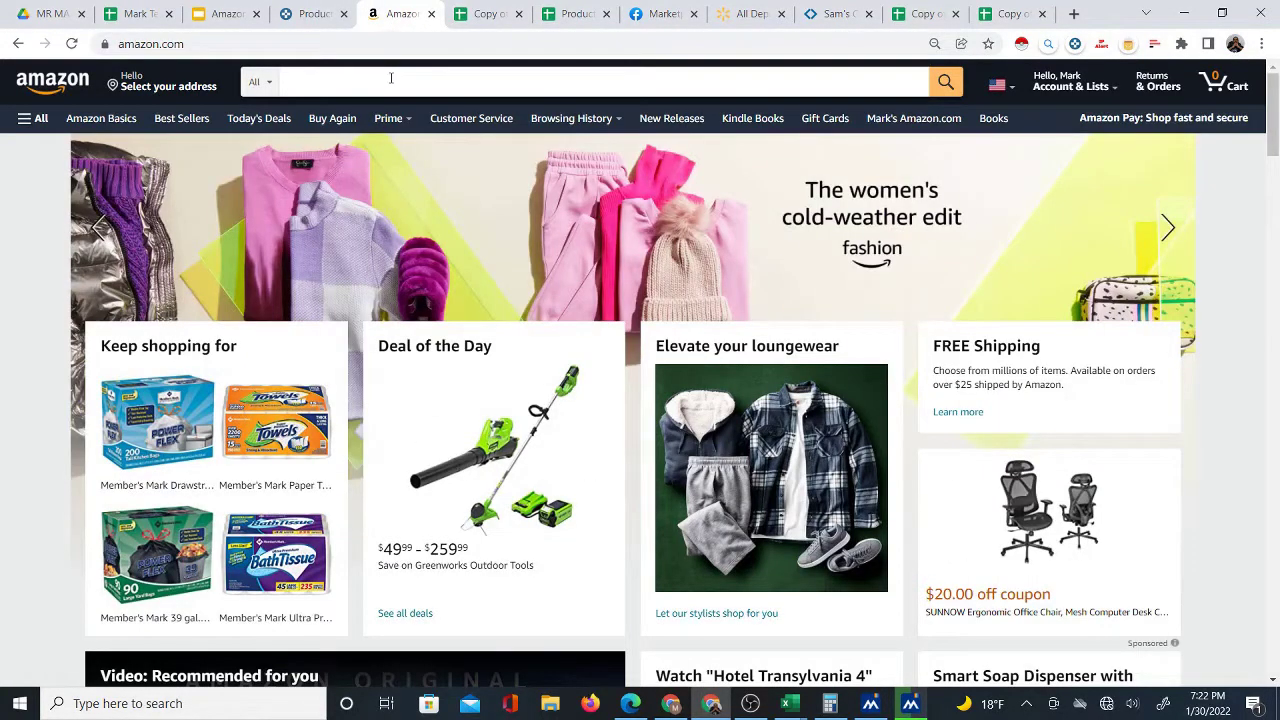
left_click(307, 16)
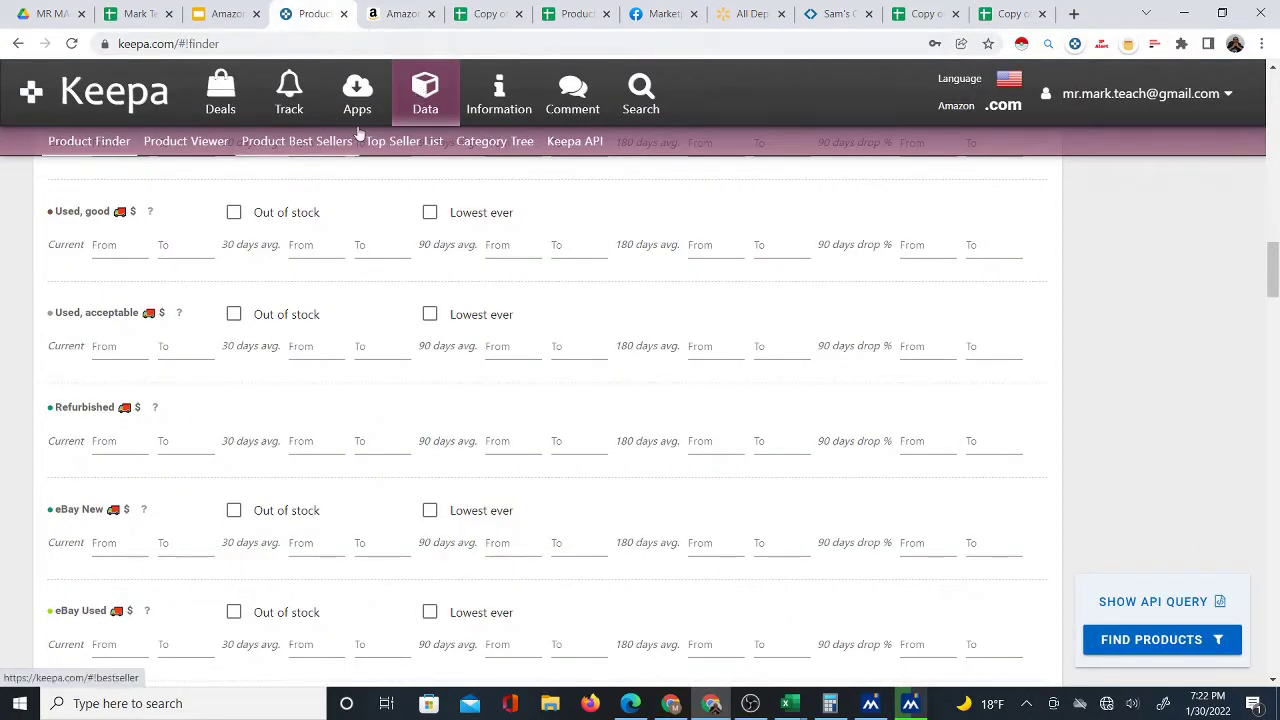
Switch to Amazon, search for "members mark" and browse the product results
key("ctrl+Tab")
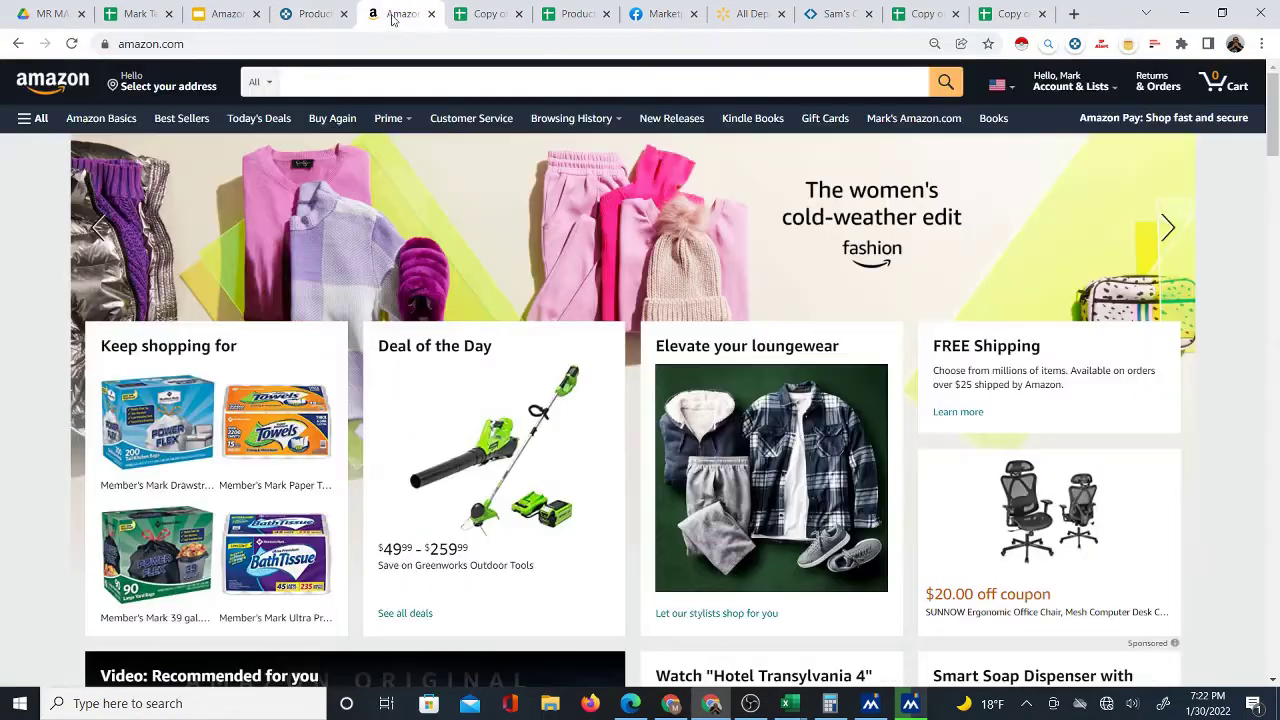
left_click(316, 84)
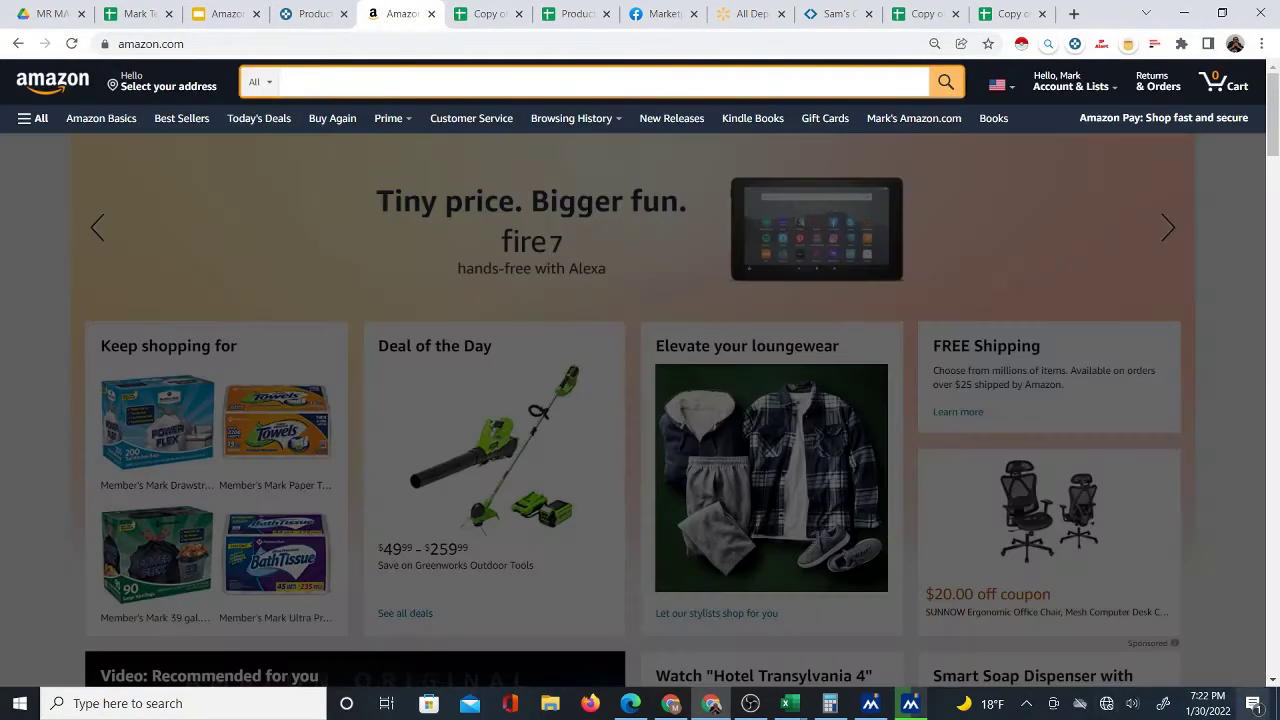
type("membe")
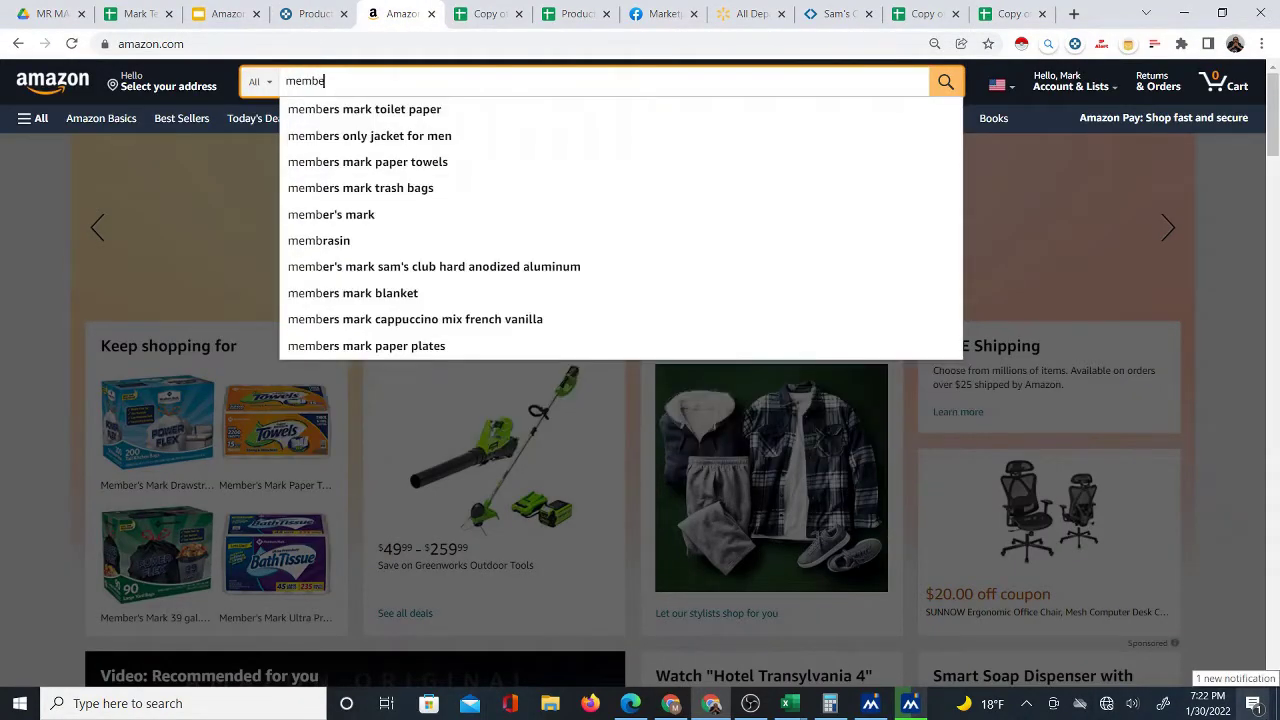
type("rs m")
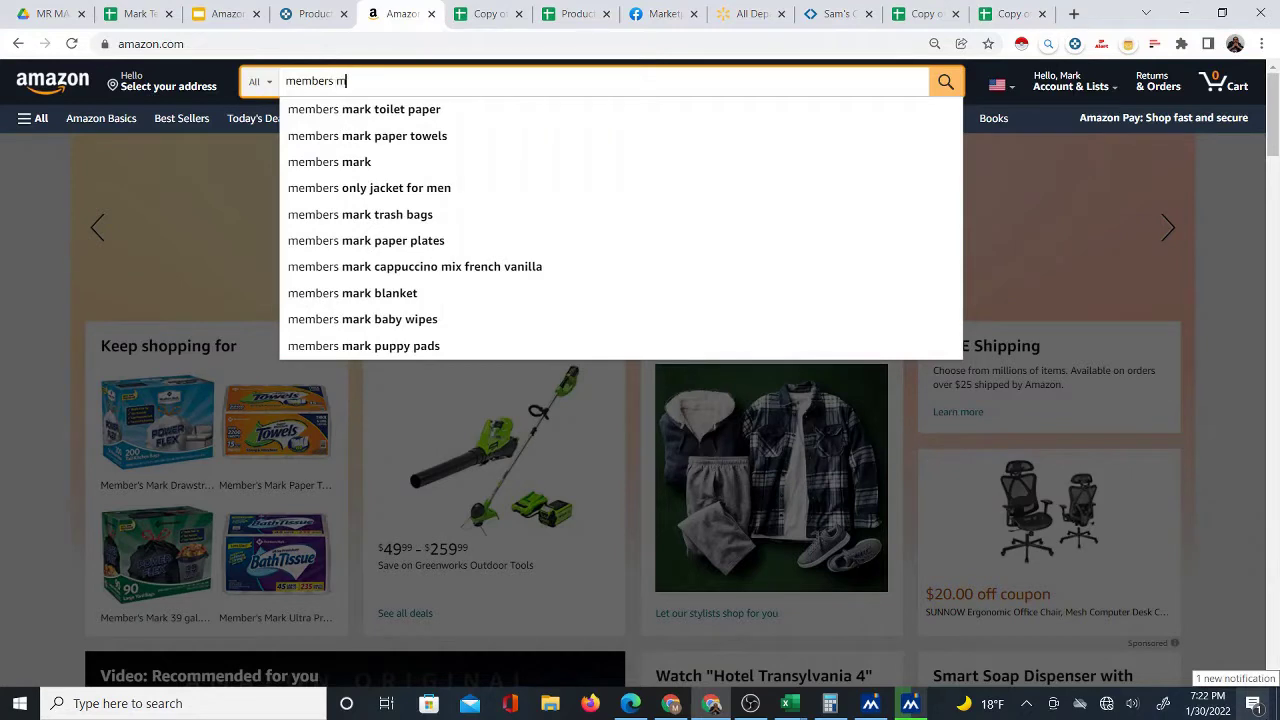
type("ark")
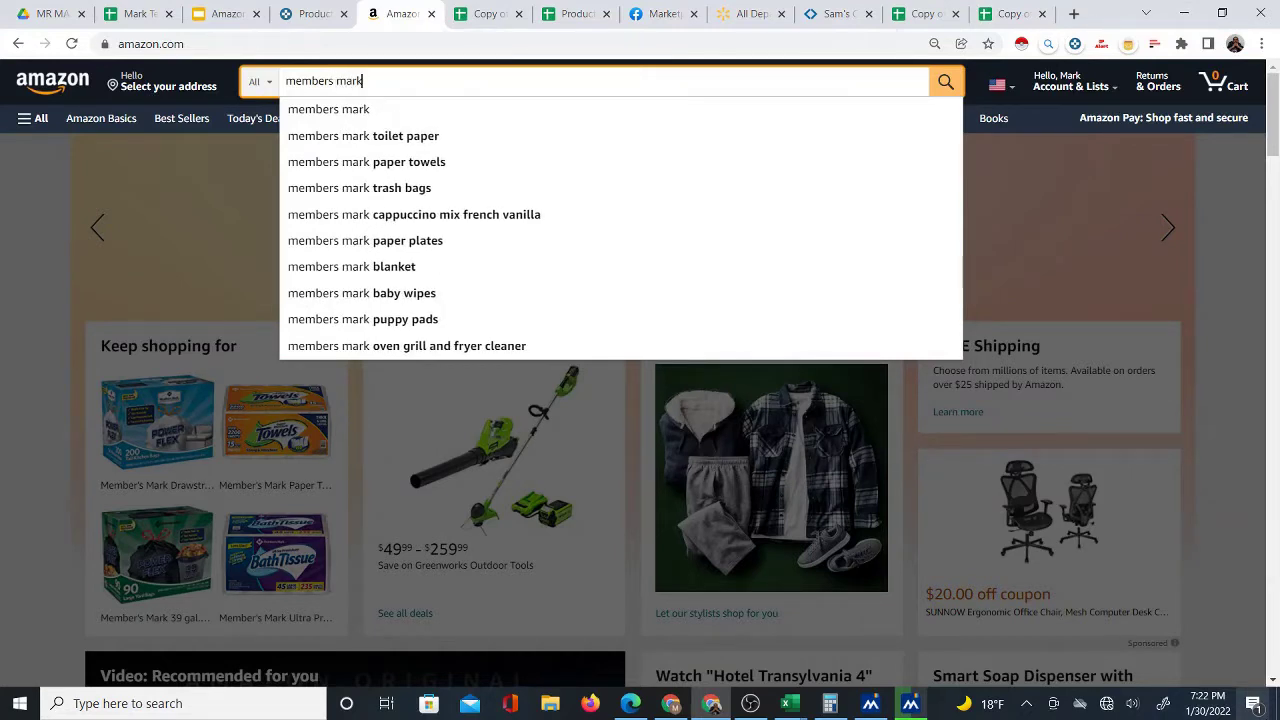
key("Return")
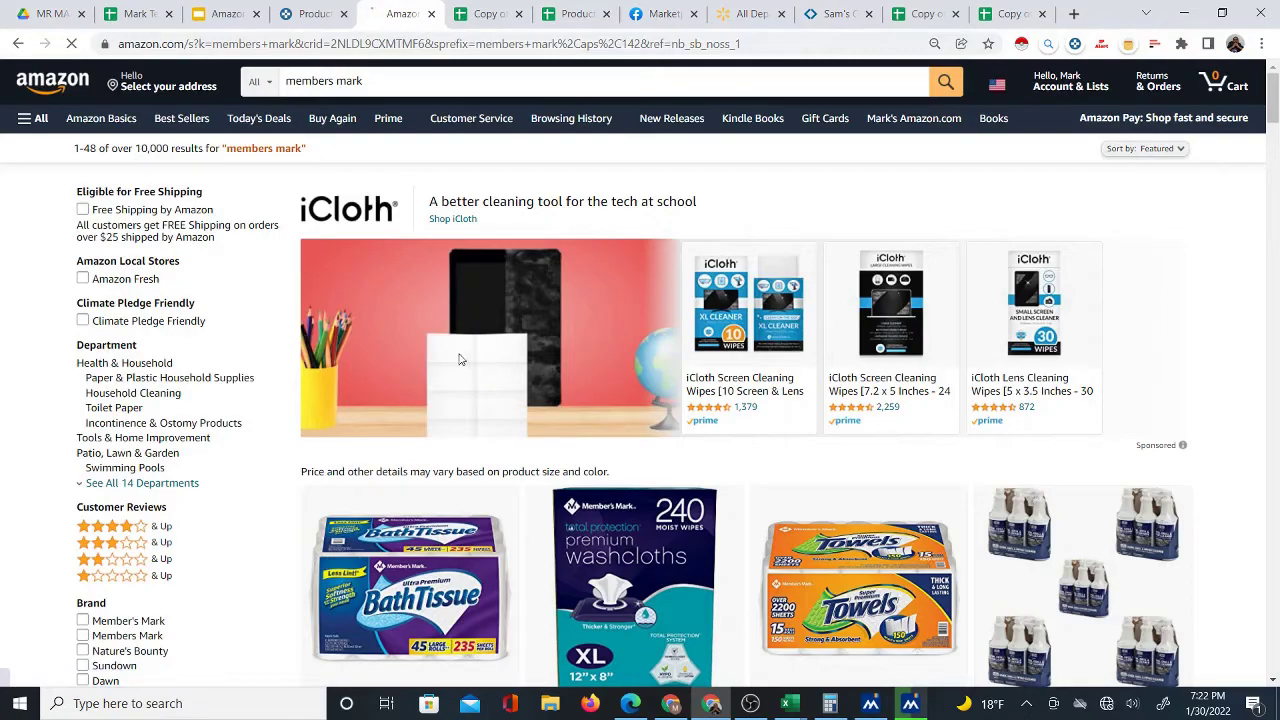
scroll(467, 357, "down", 3)
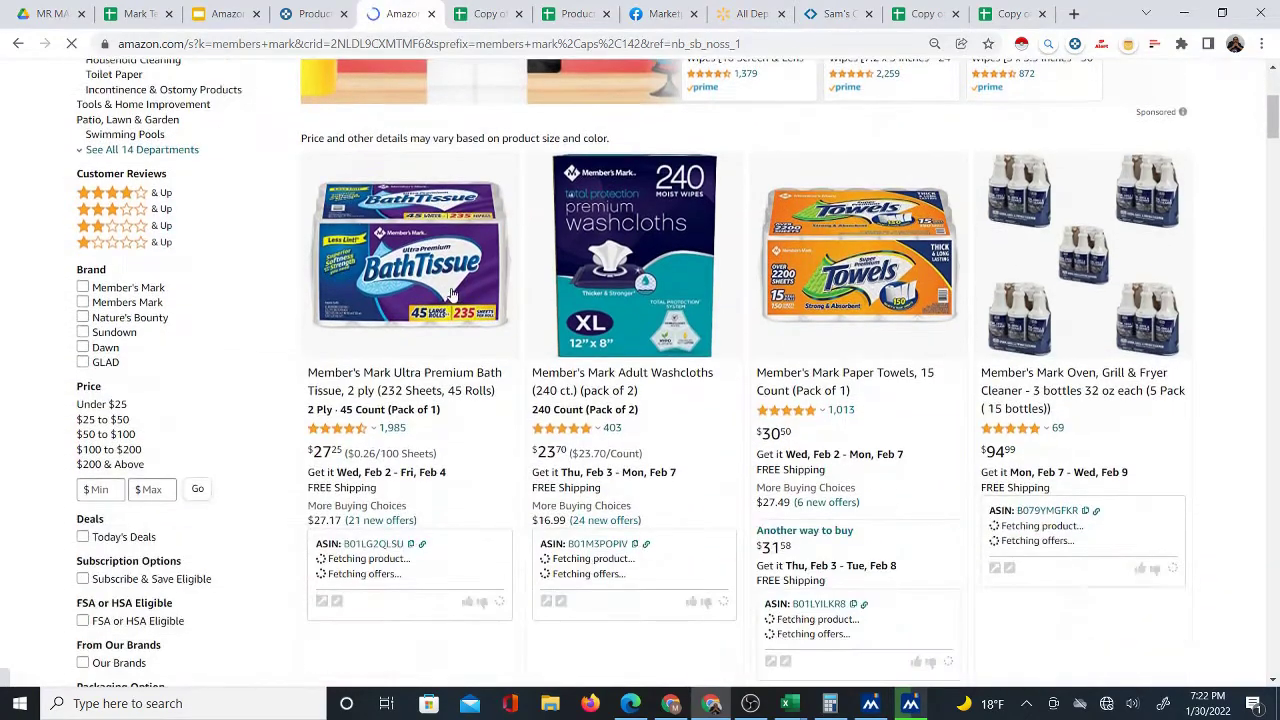
scroll(502, 352, "down", 6)
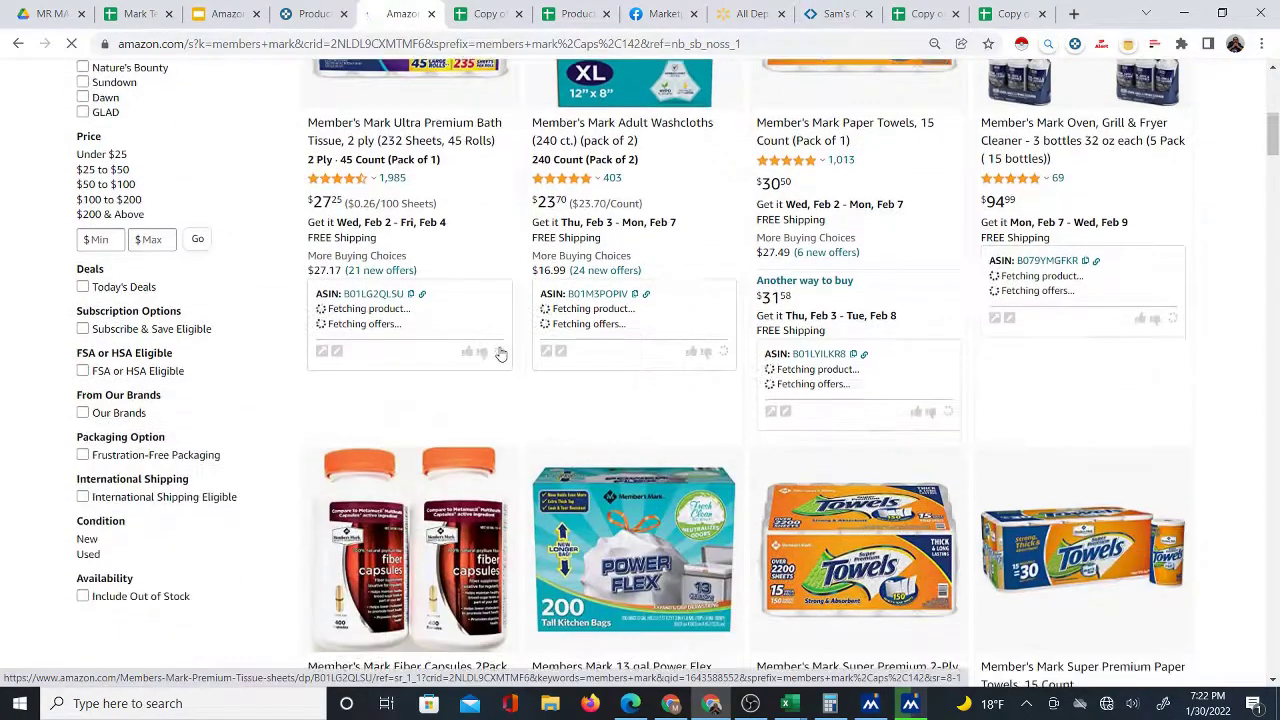
scroll(504, 360, "down", 9)
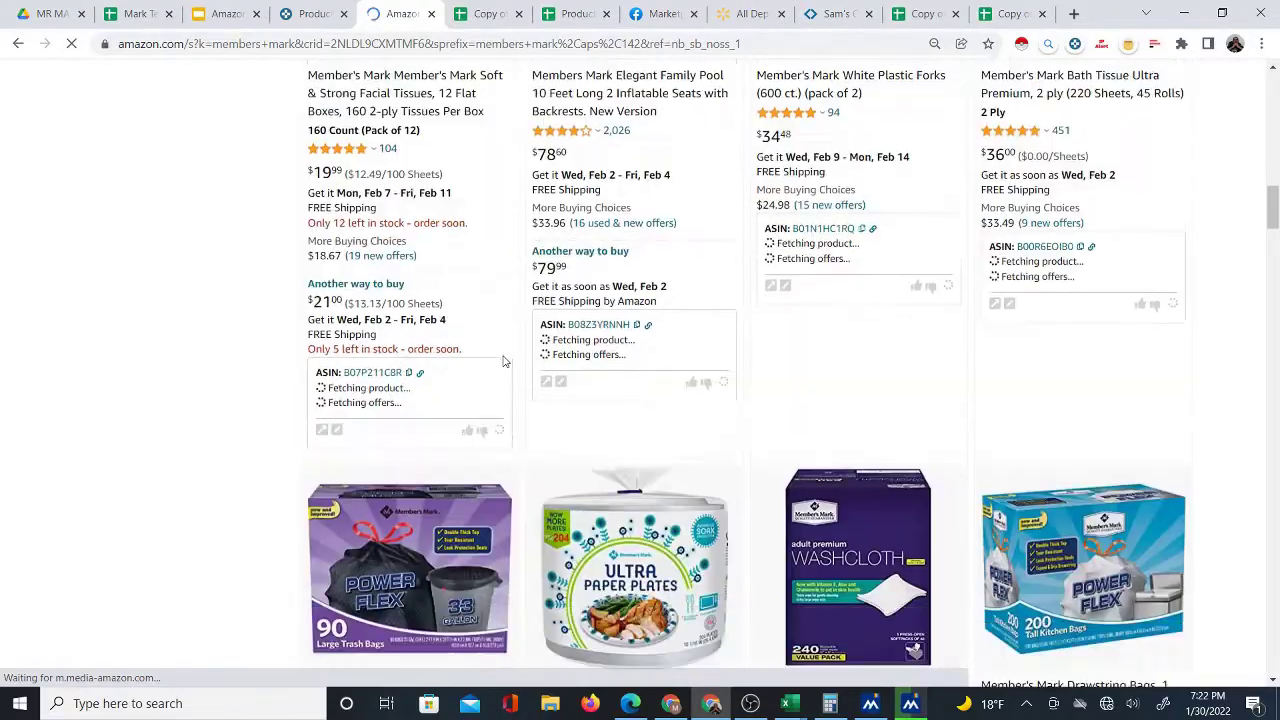
scroll(504, 362, "up", 18)
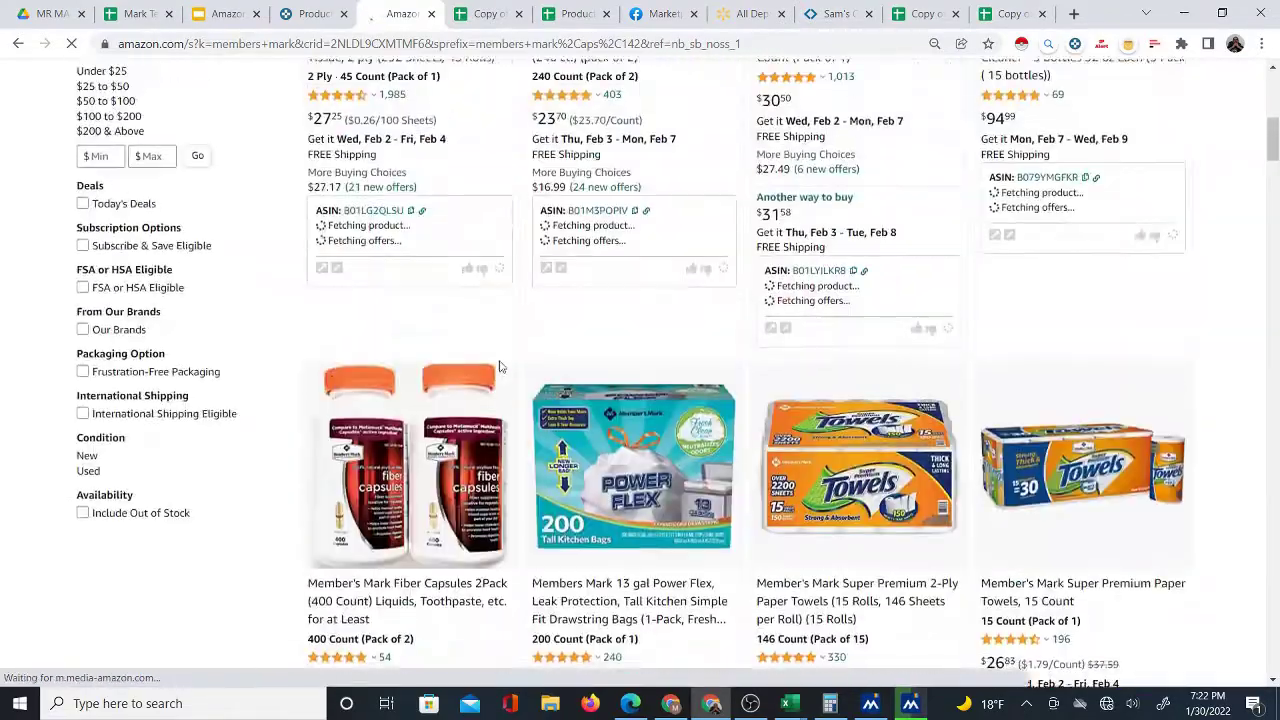
Return to Keepa's Product Finder and look up brands matching "member" in the Brand text filter
key("ctrl+shift+Tab")
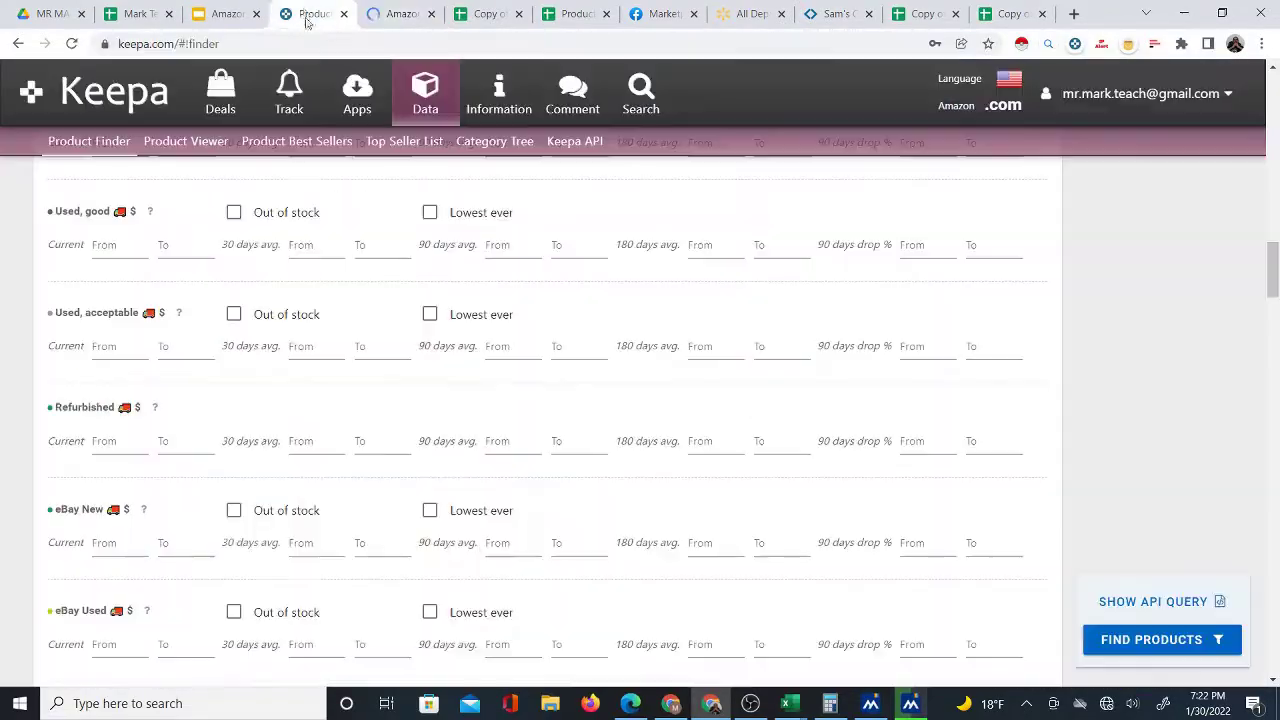
scroll(230, 398, "down", 3)
scroll(232, 398, "down", 7)
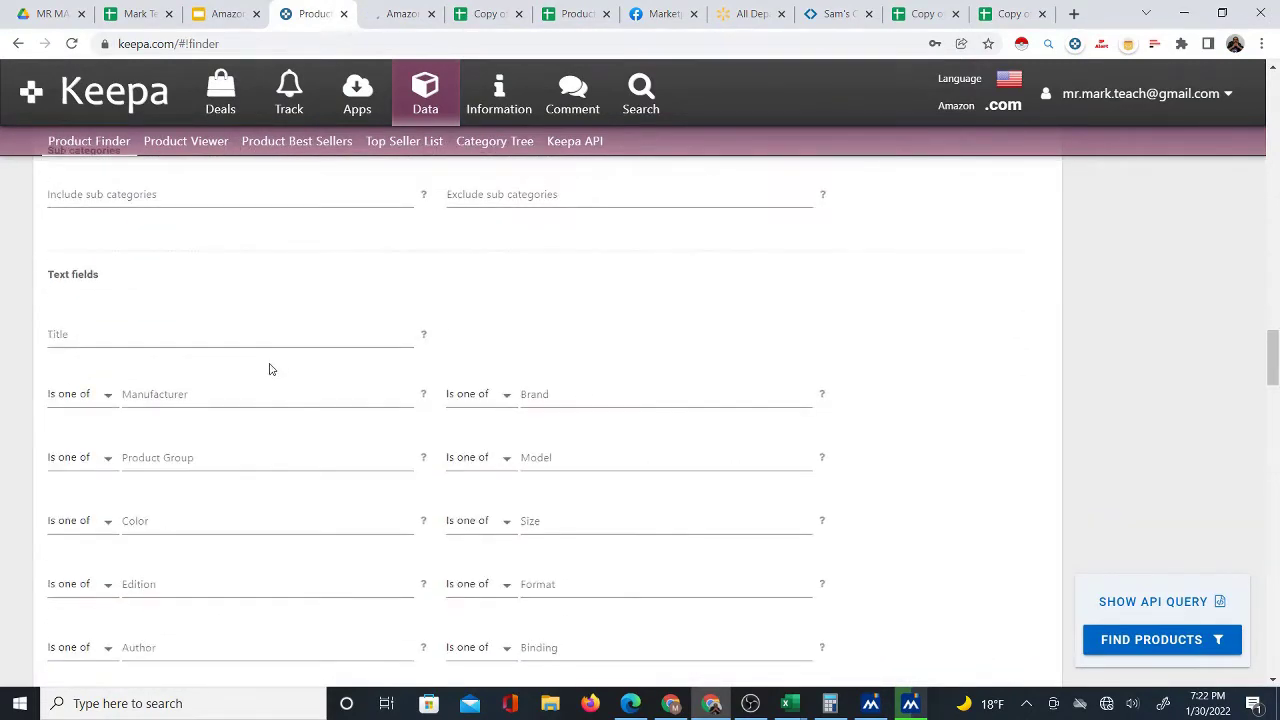
scroll(271, 366, "up", 2)
scroll(447, 440, "down", 3)
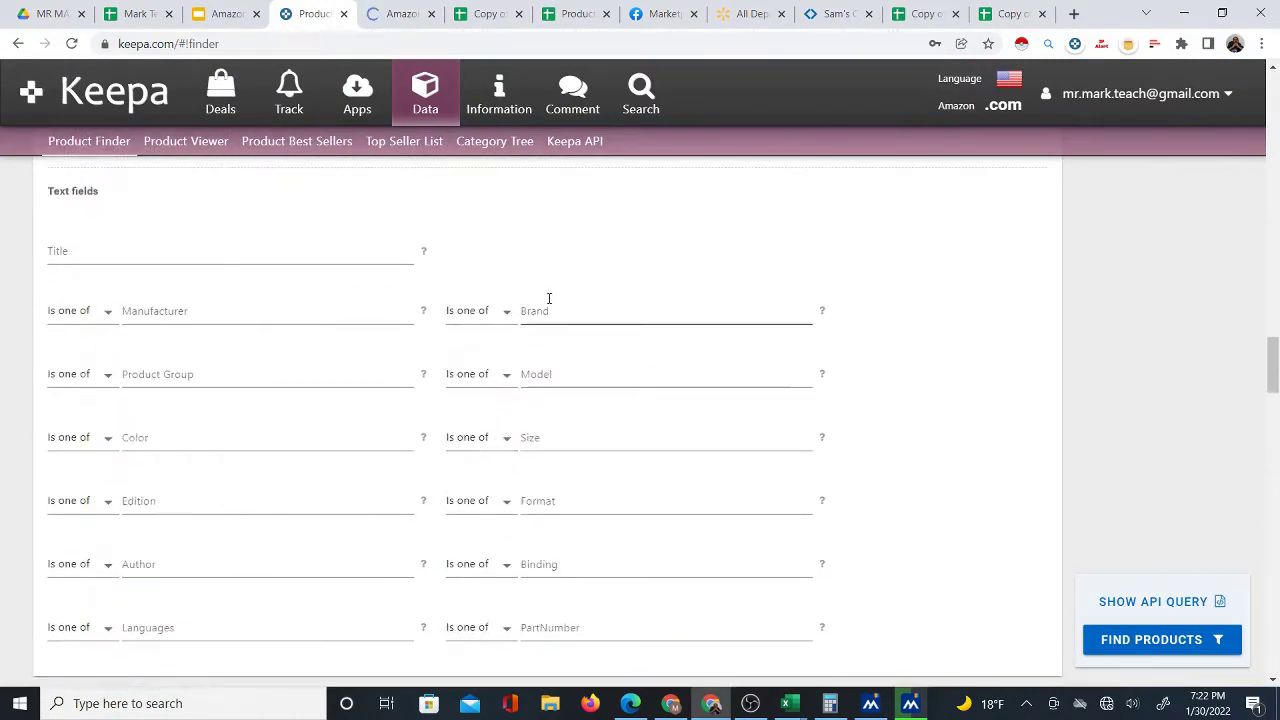
left_click(543, 315)
type("mem")
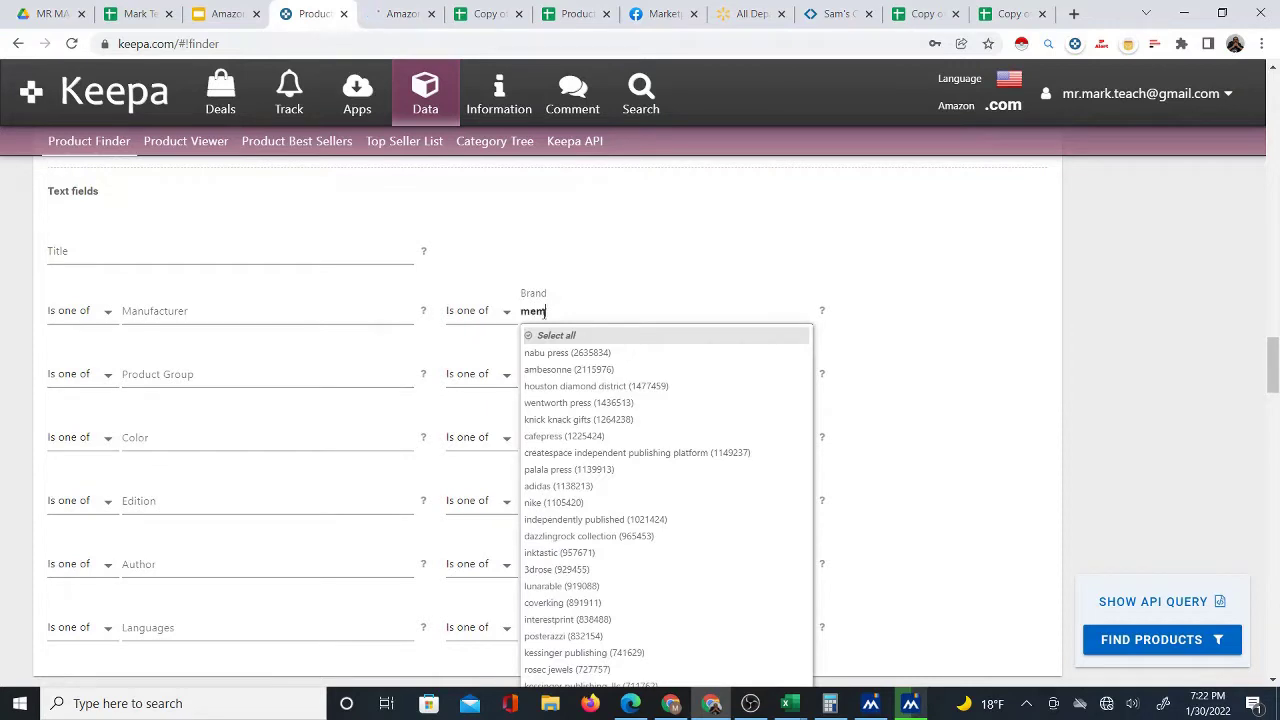
type("ber")
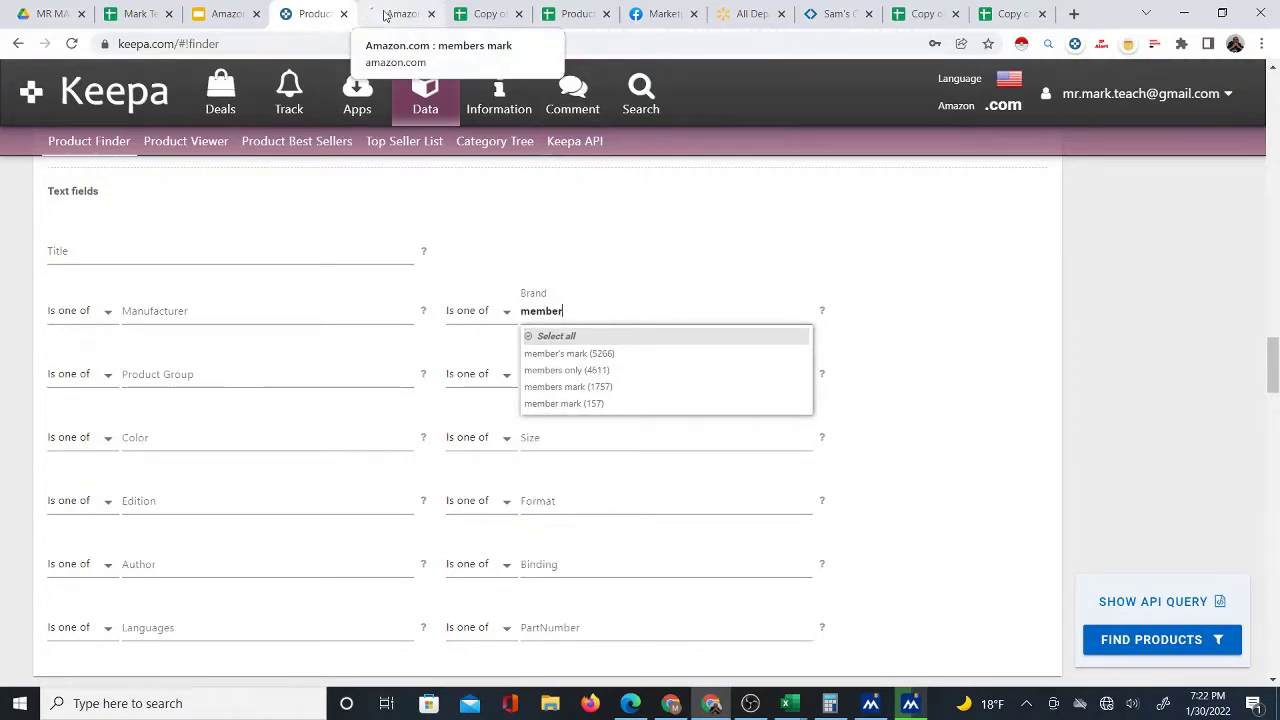
Scrape the Amazon "members mark" results page with Instant Data Scraper and download the data as CSV
left_click(385, 15)
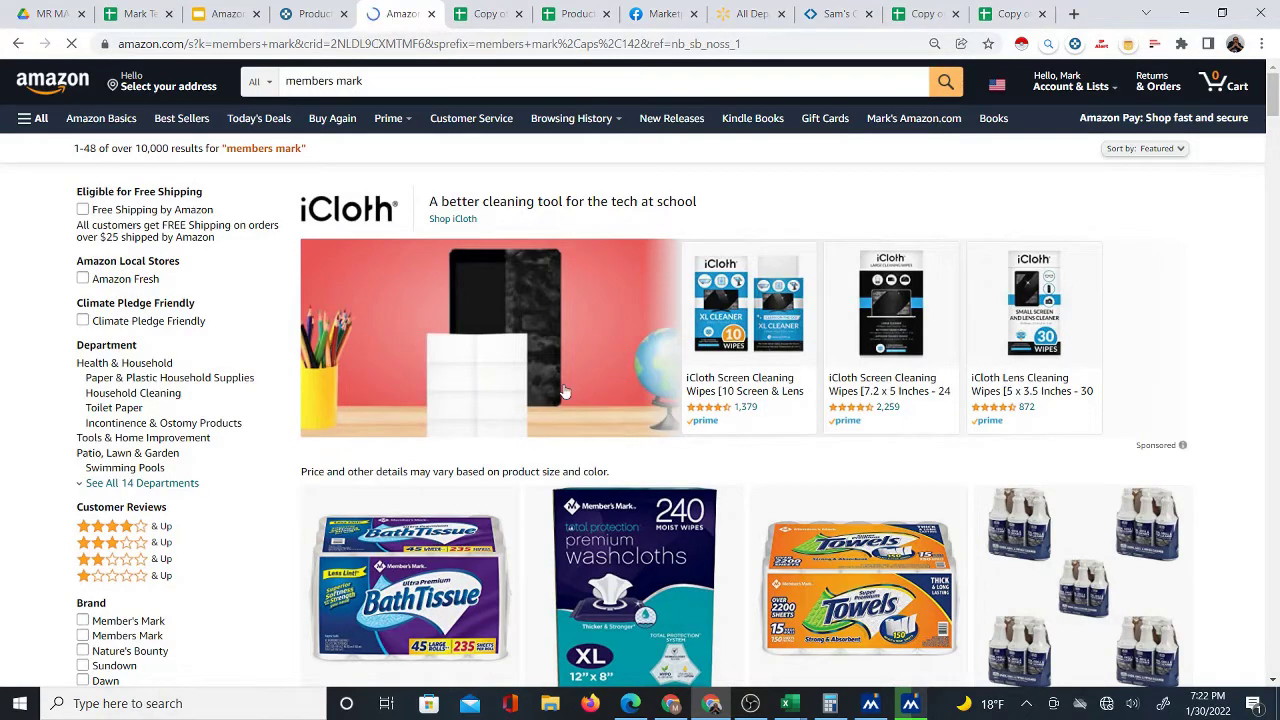
scroll(723, 207, "down", 2)
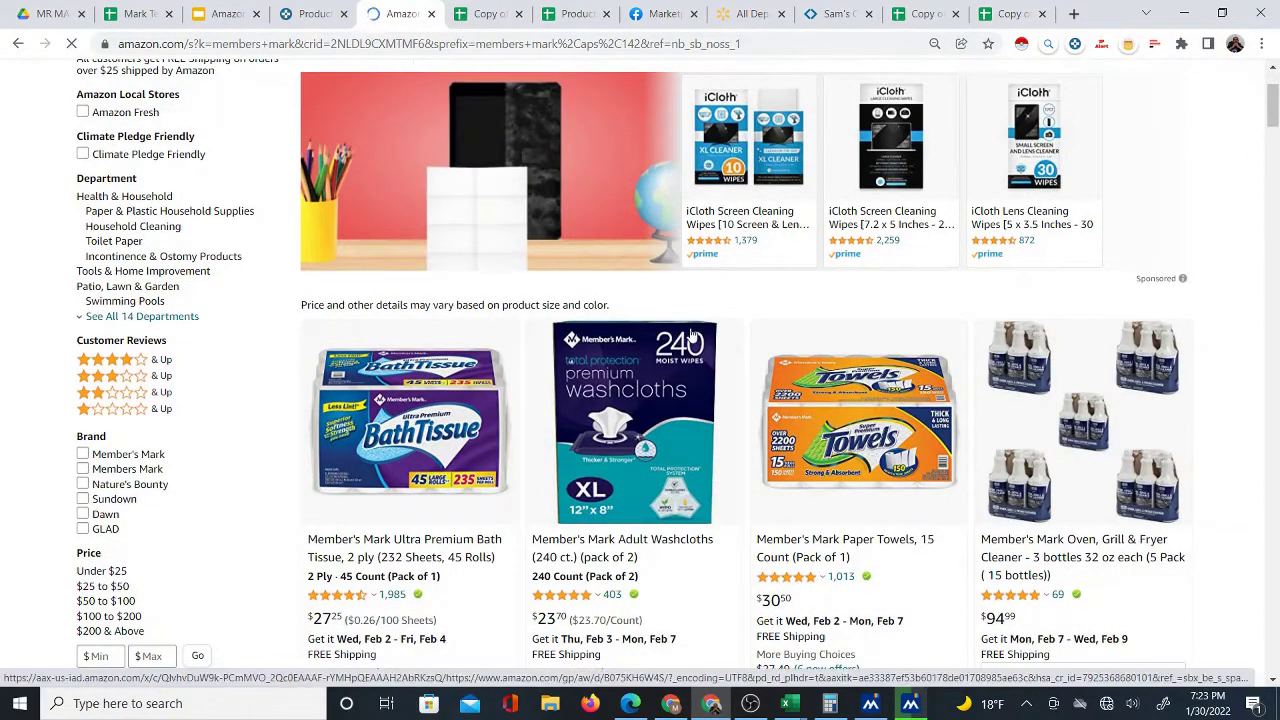
scroll(660, 272, "down", 4)
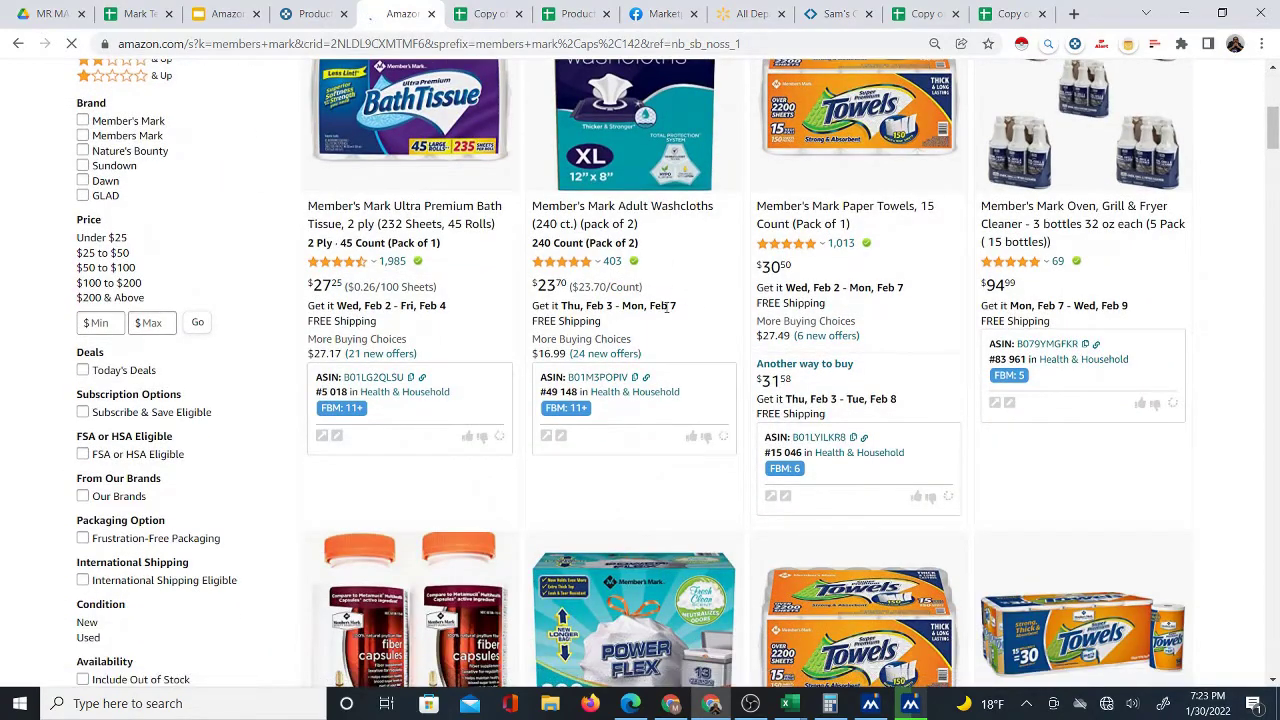
scroll(663, 307, "up", 6)
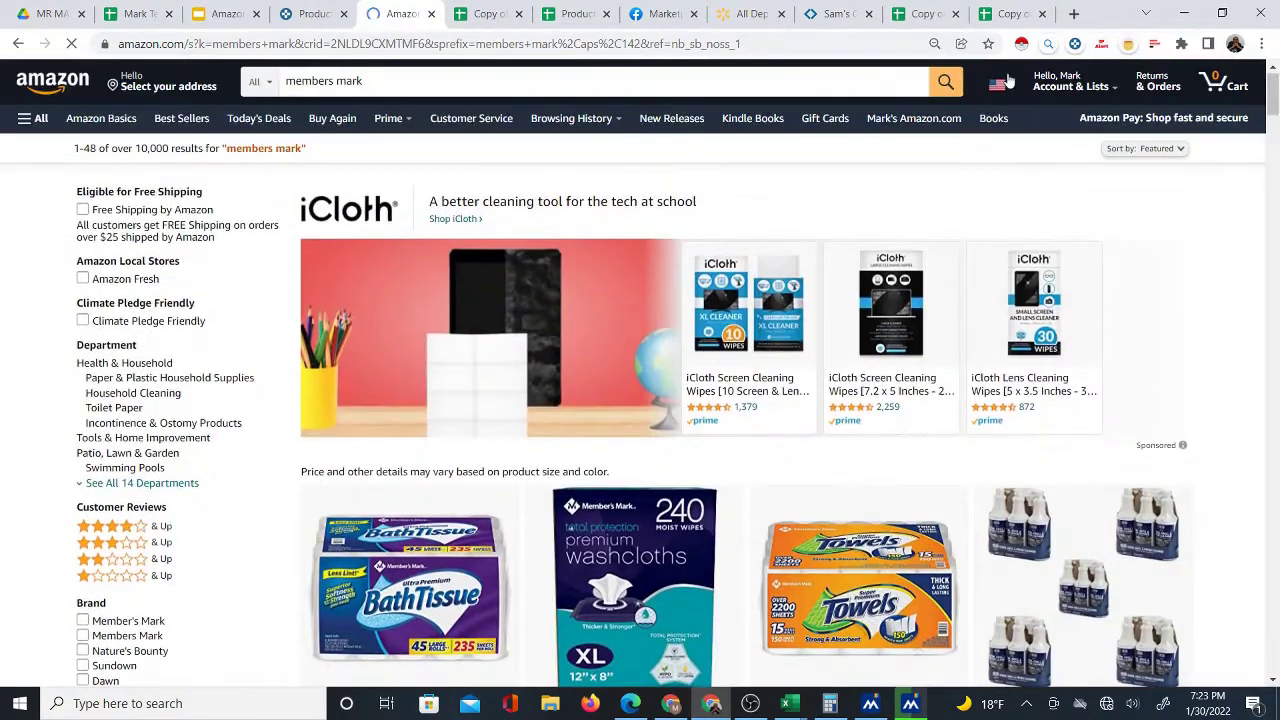
left_click(1021, 45)
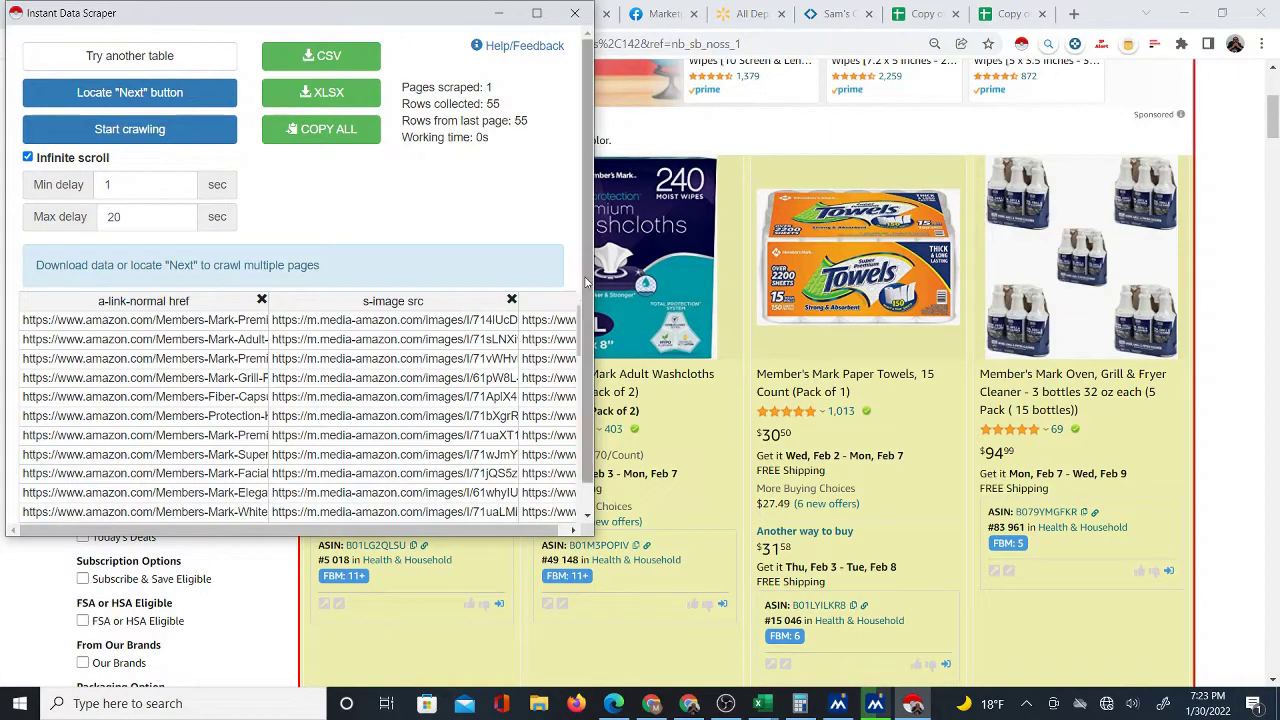
scroll(570, 320, "down", 1)
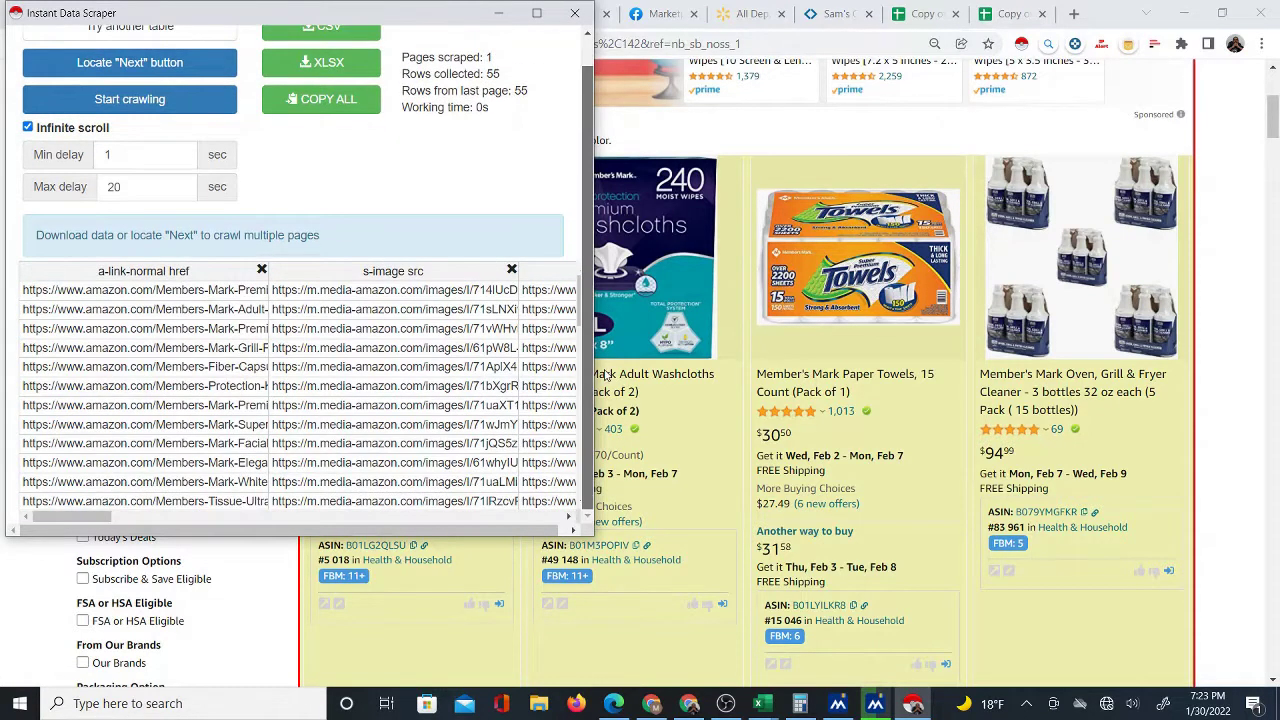
scroll(493, 145, "up", 1)
left_click(336, 59)
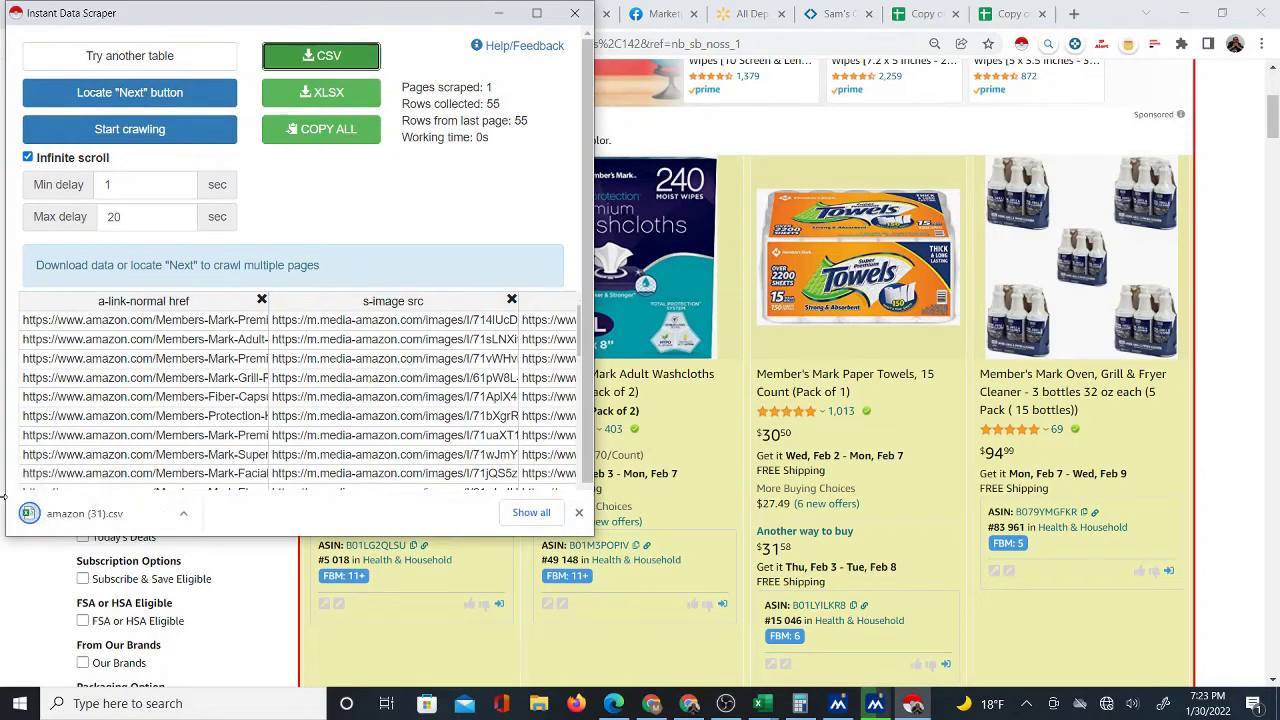
Open the downloaded amazon (31).csv in Excel and widen columns A and E
left_click(105, 513)
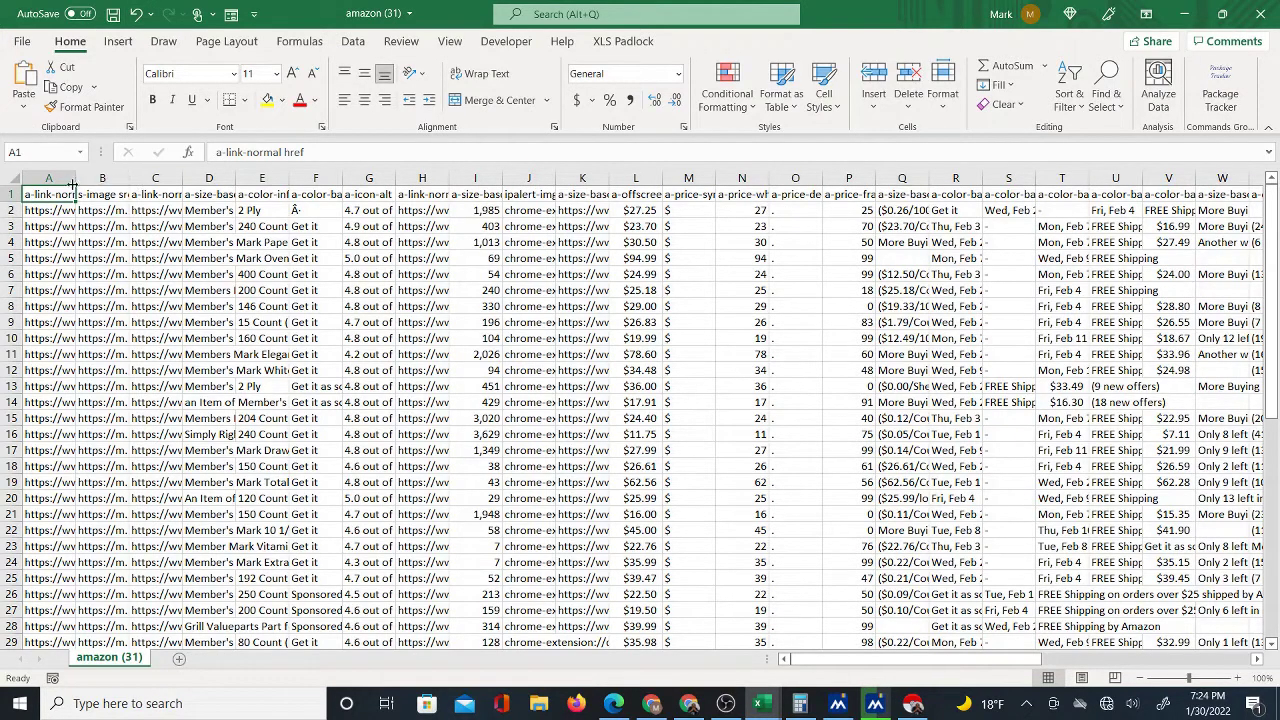
left_click_drag(74, 178, 150, 182)
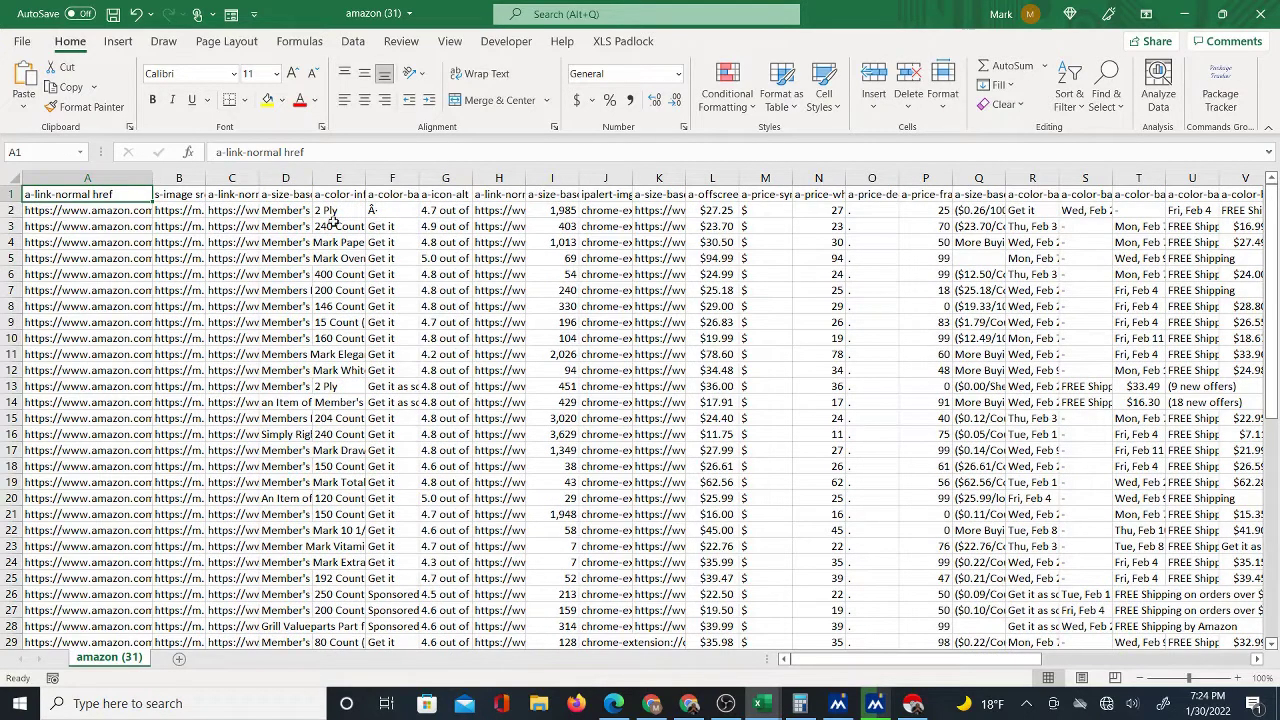
left_click_drag(365, 179, 493, 180)
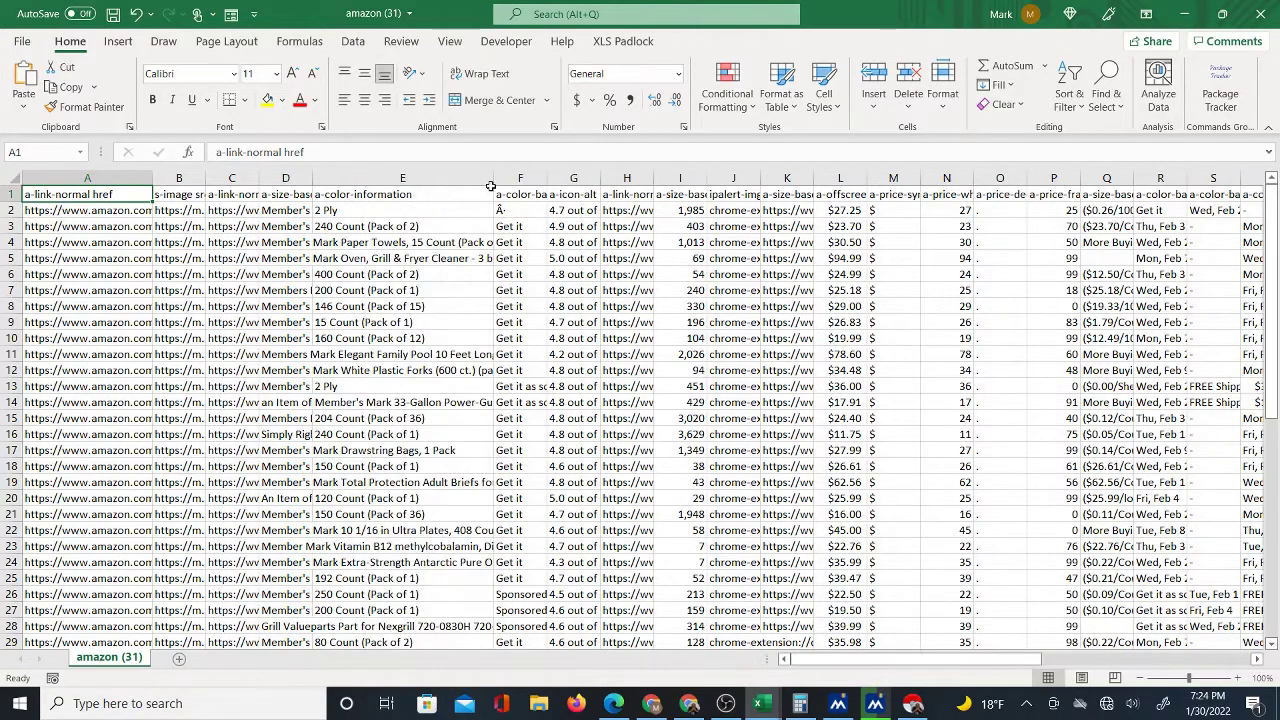
Copy all the Amazon product links in cells A2 to A56, without the header
left_click(78, 210)
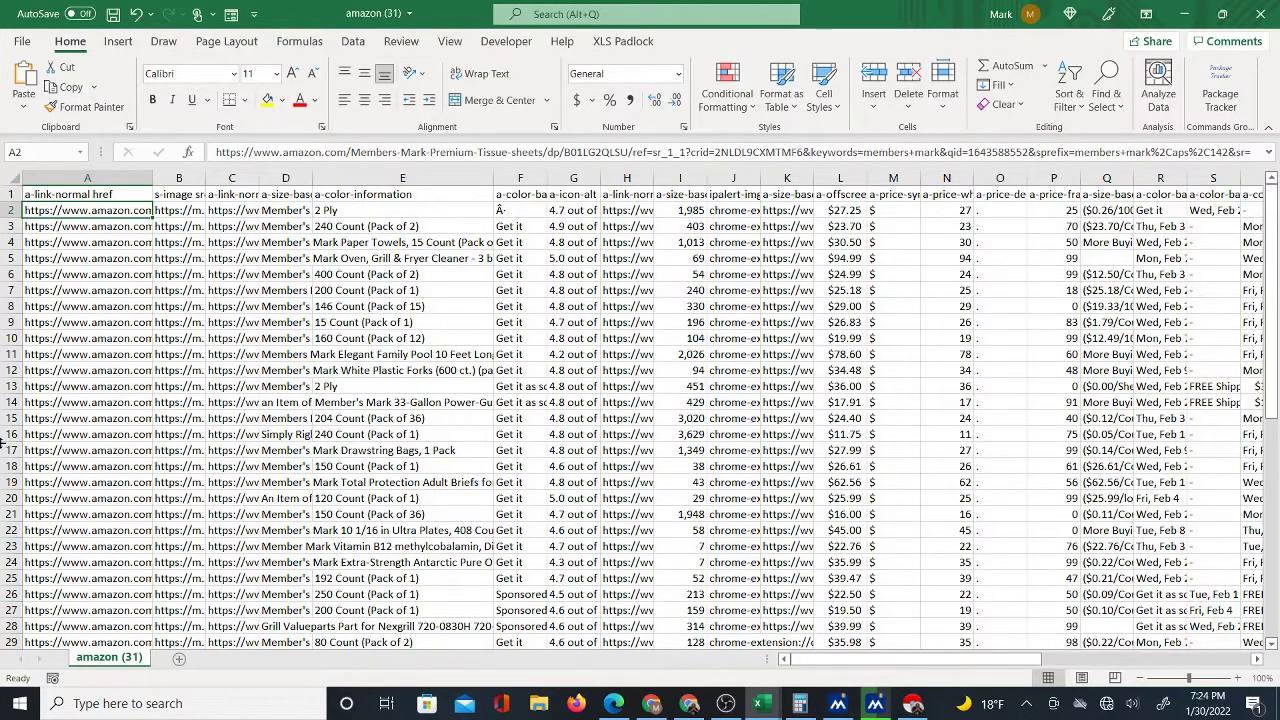
mouse_move(92, 210)
left_mouse_down()
mouse_move(73, 645)
mouse_move(87, 582)
mouse_move(75, 182)
mouse_move(74, 208)
left_mouse_up()
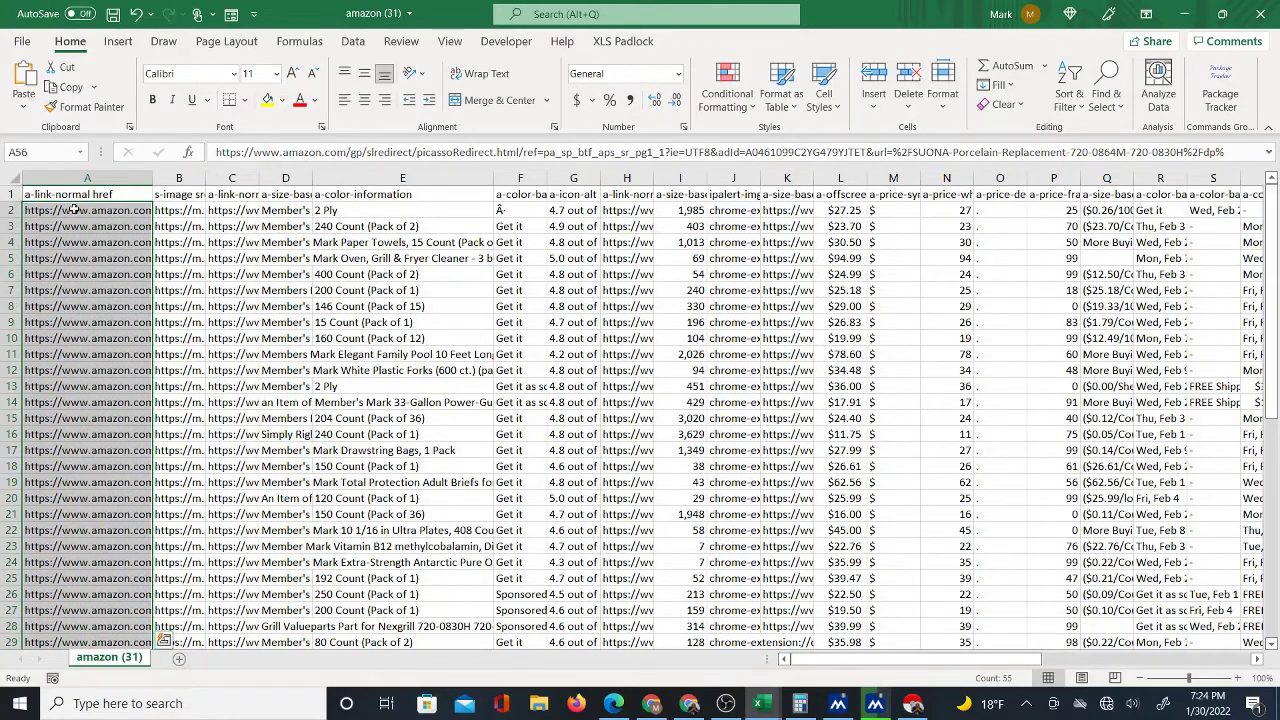
right_click(74, 208)
left_click(110, 191)
scroll(454, 508, "down", 1)
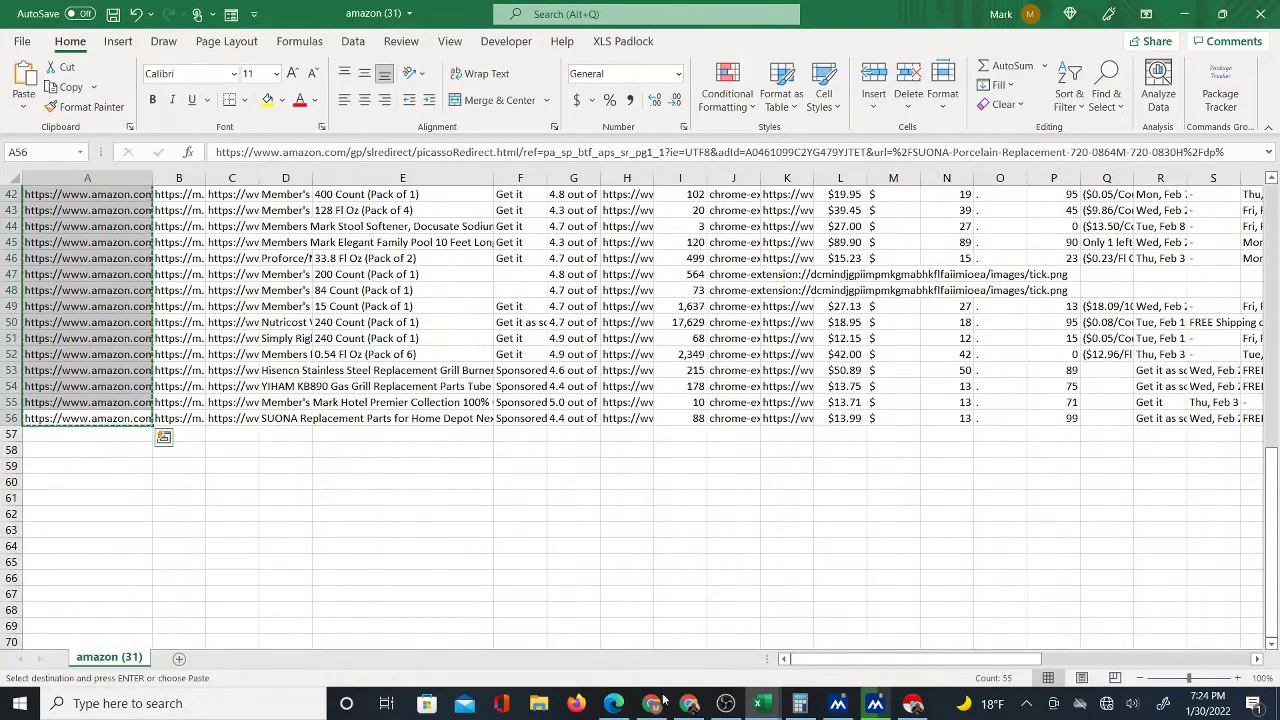
Switch to the FBA and FBM sourcing Google Sheet and paste the copied Amazon links as values only from cell D3 in the Title column
left_click(689, 703)
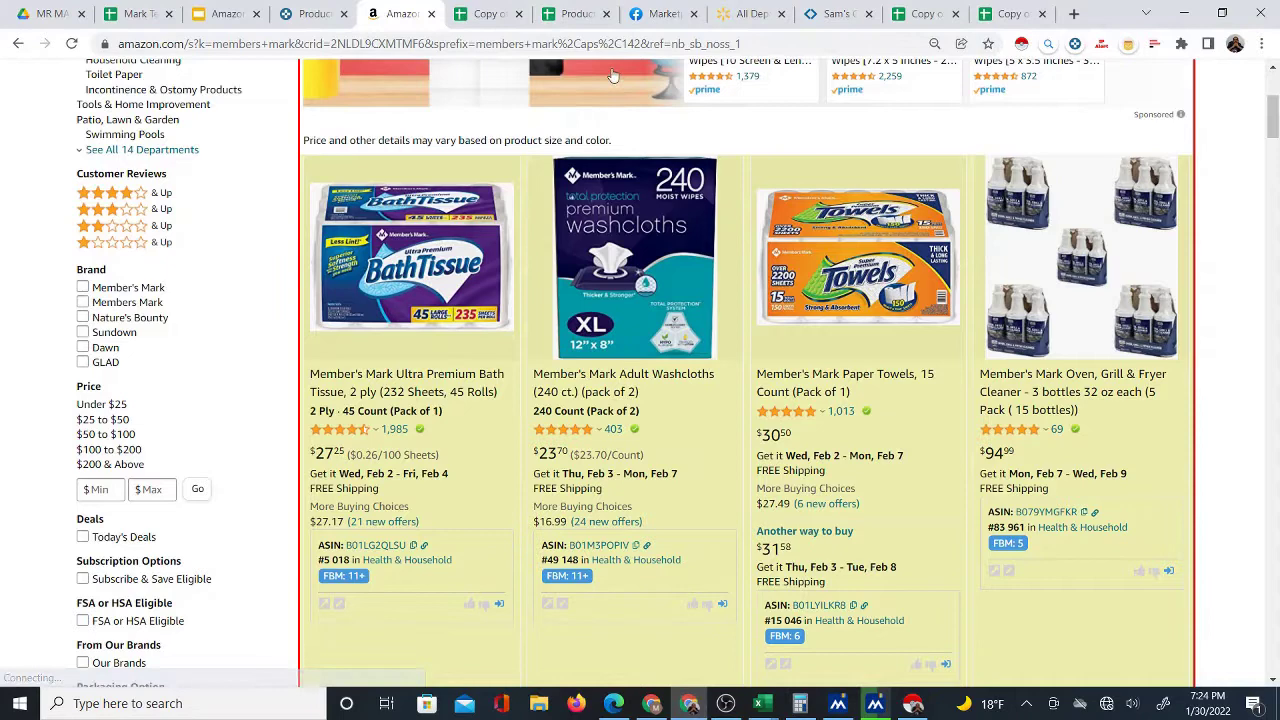
left_click(488, 14)
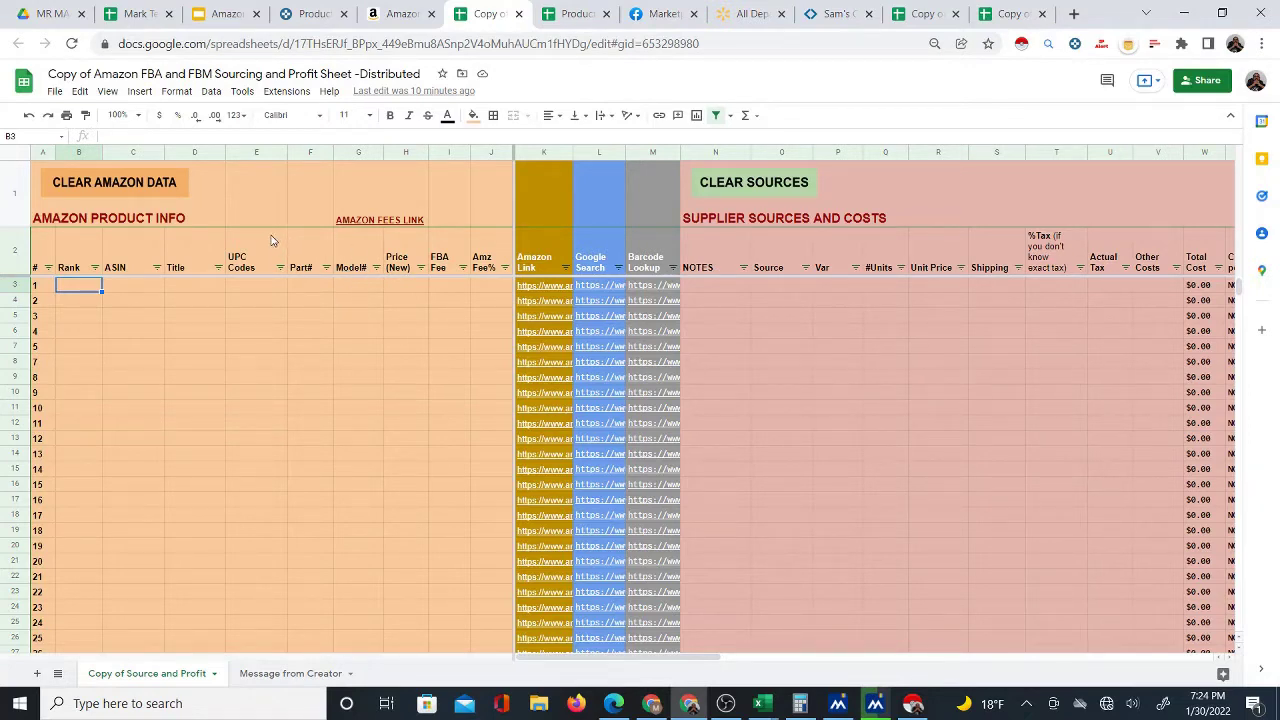
left_click(199, 289)
right_click(193, 289)
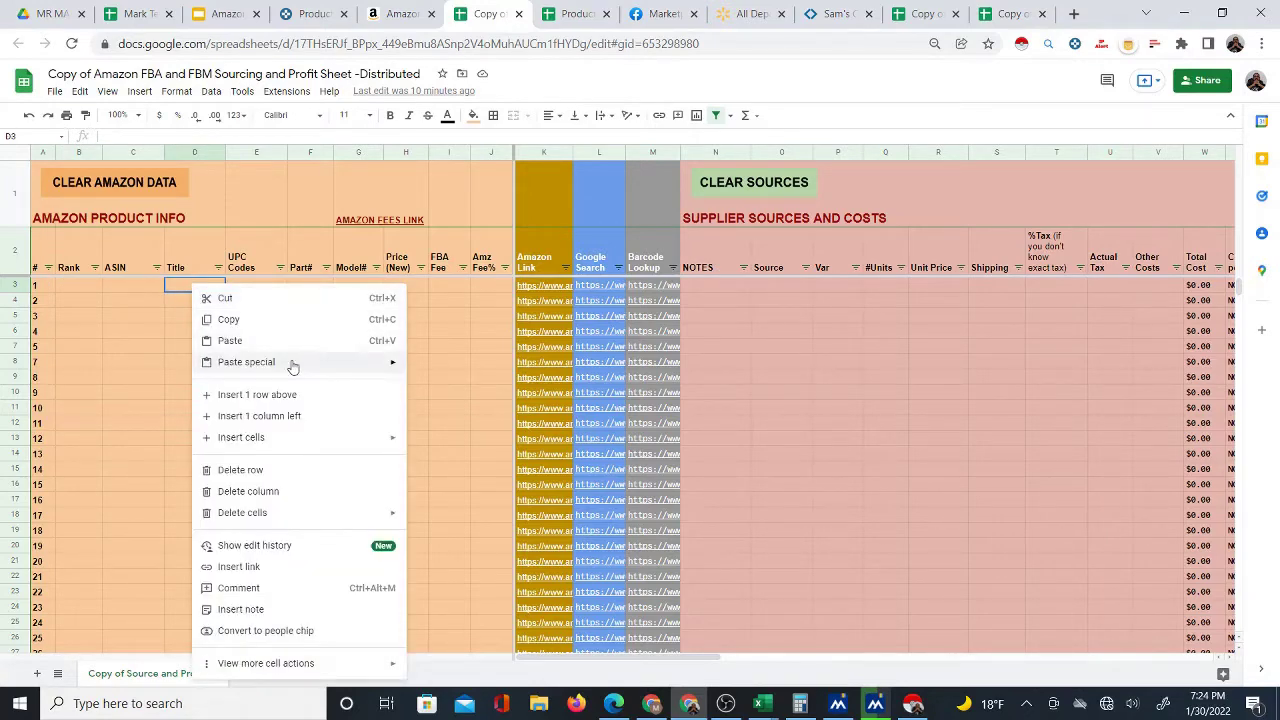
mouse_move(290, 363)
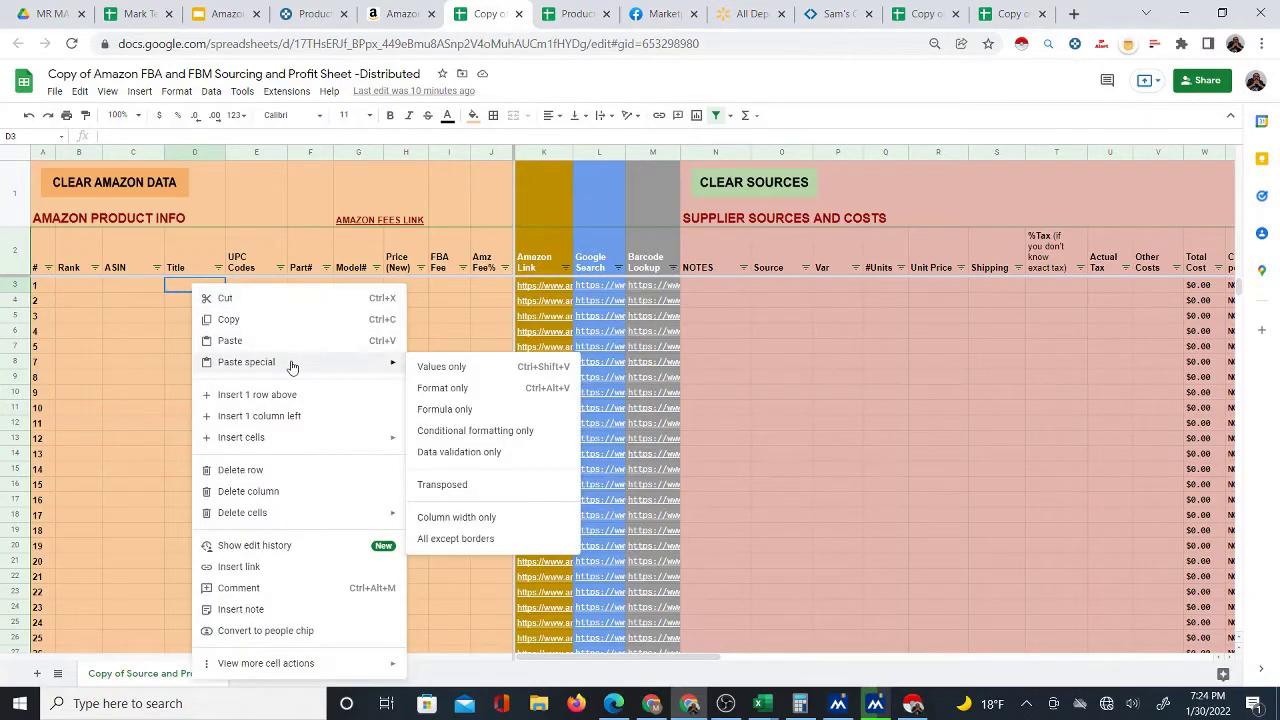
left_click(433, 368)
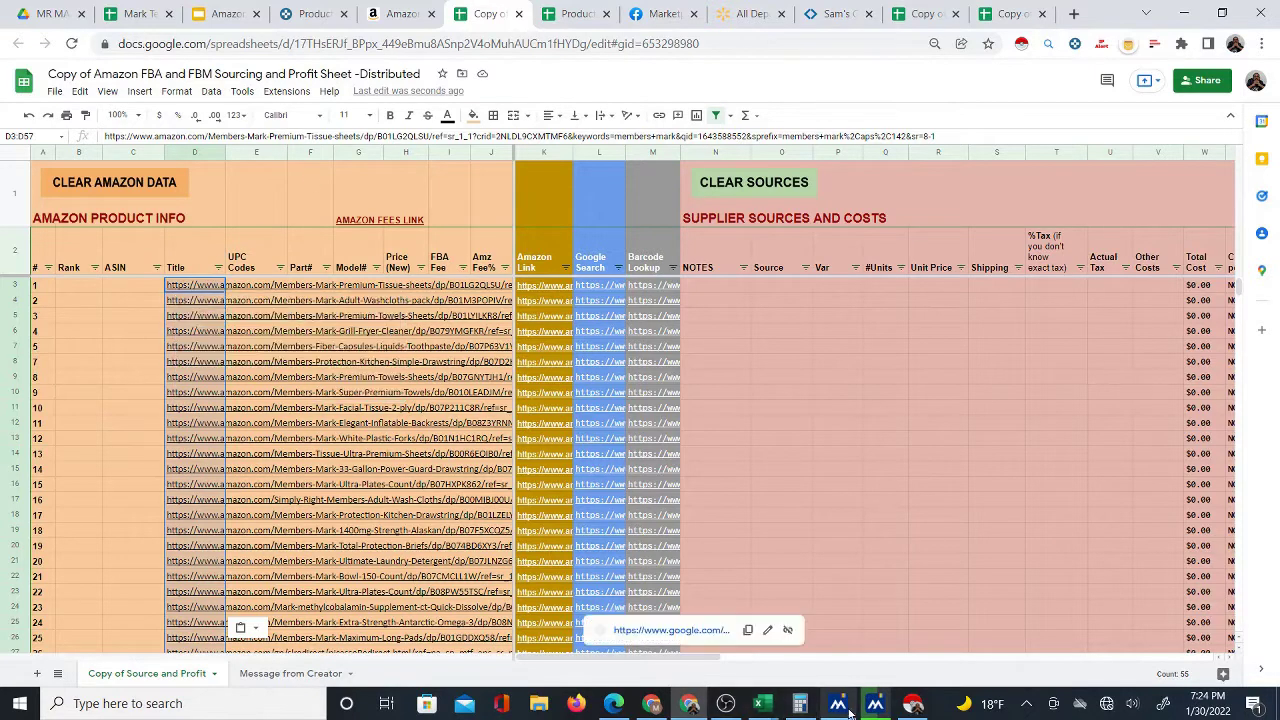
Return to amazon (31) in Excel, widen column D and copy the product titles in cells D2 to D56
mouse_move(758, 703)
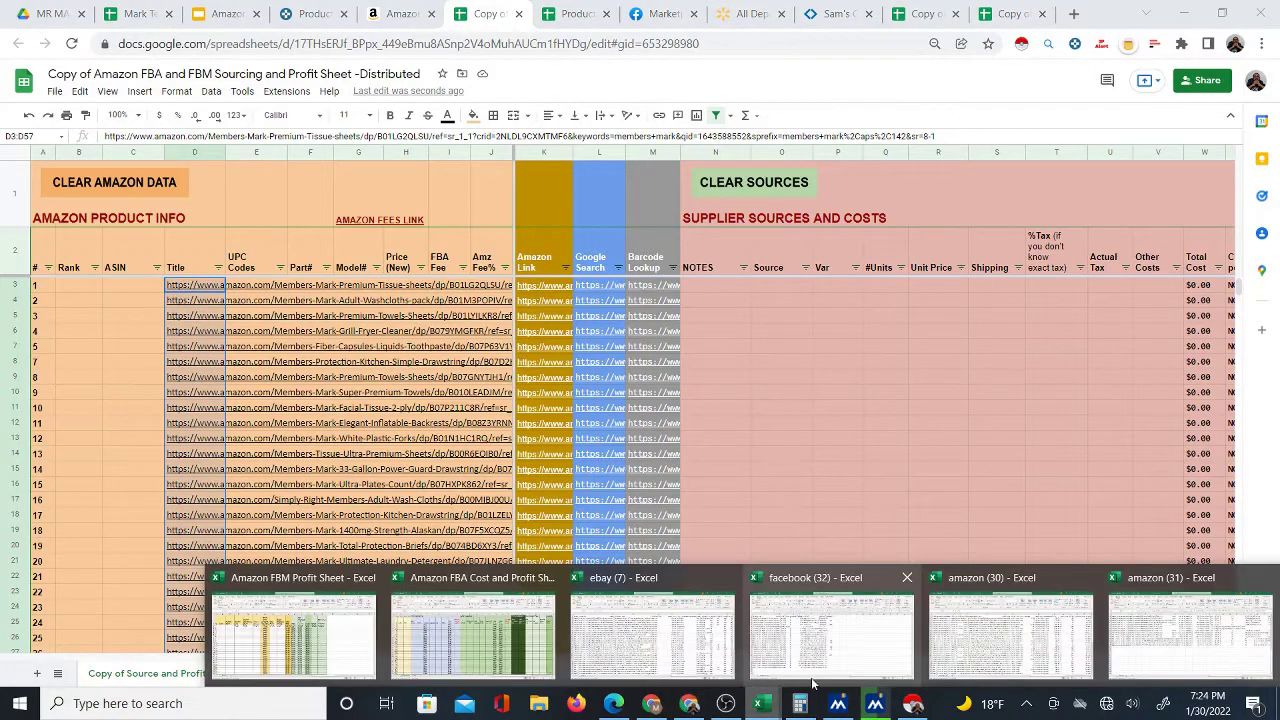
left_click(1160, 640)
scroll(215, 437, "up", 10)
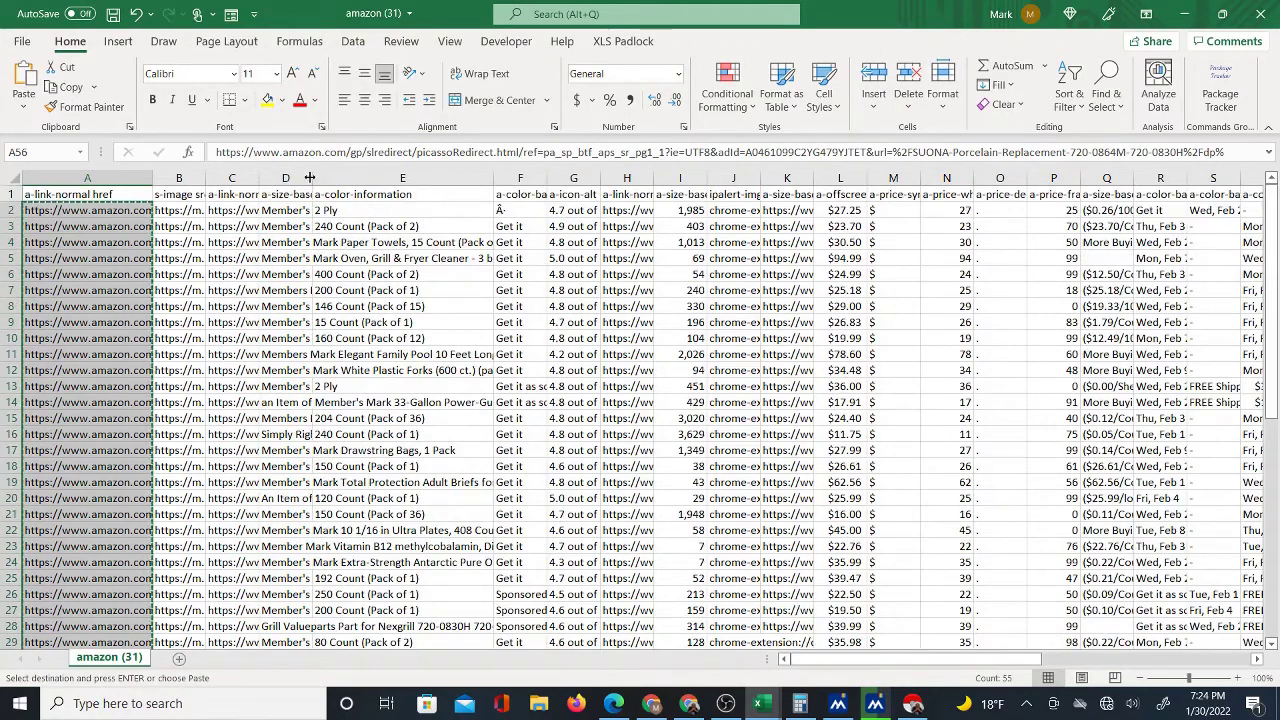
left_click_drag(307, 176, 700, 177)
left_click_drag(470, 210, 437, 592)
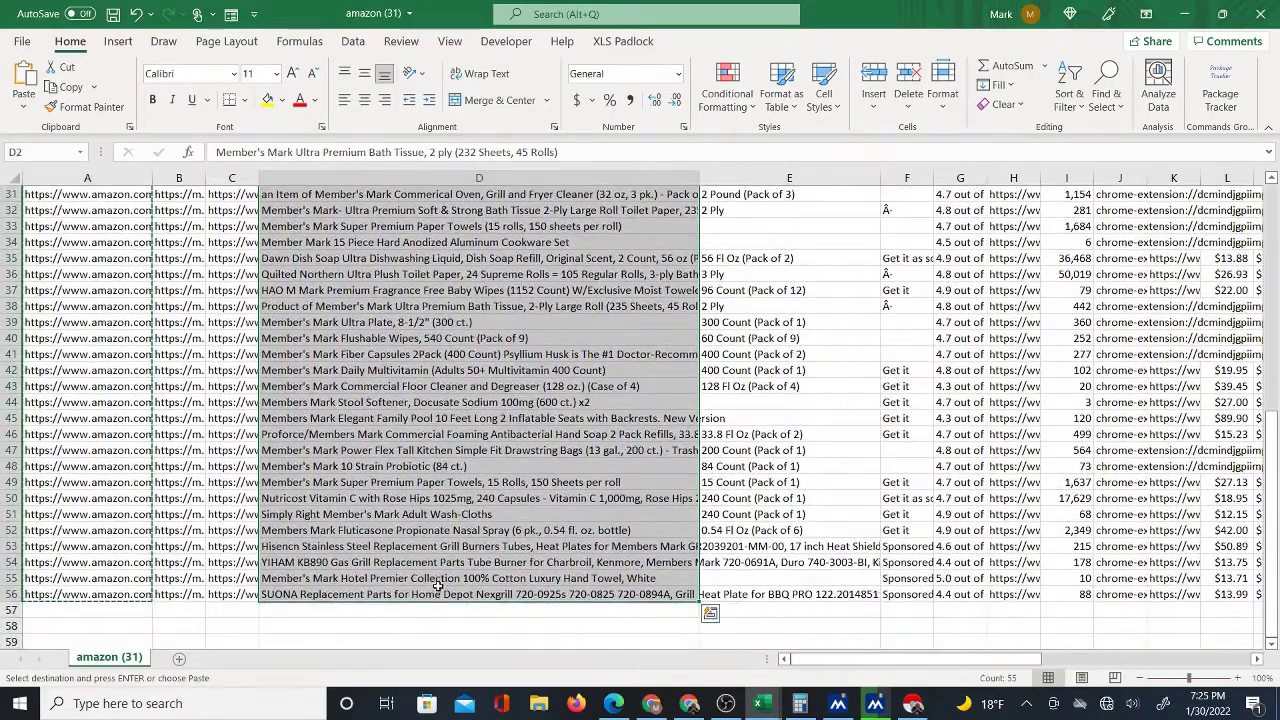
key("ctrl+c")
Paste the product titles as values only over the links in the Google Sheet's Title column, starting at D3
left_click(690, 703)
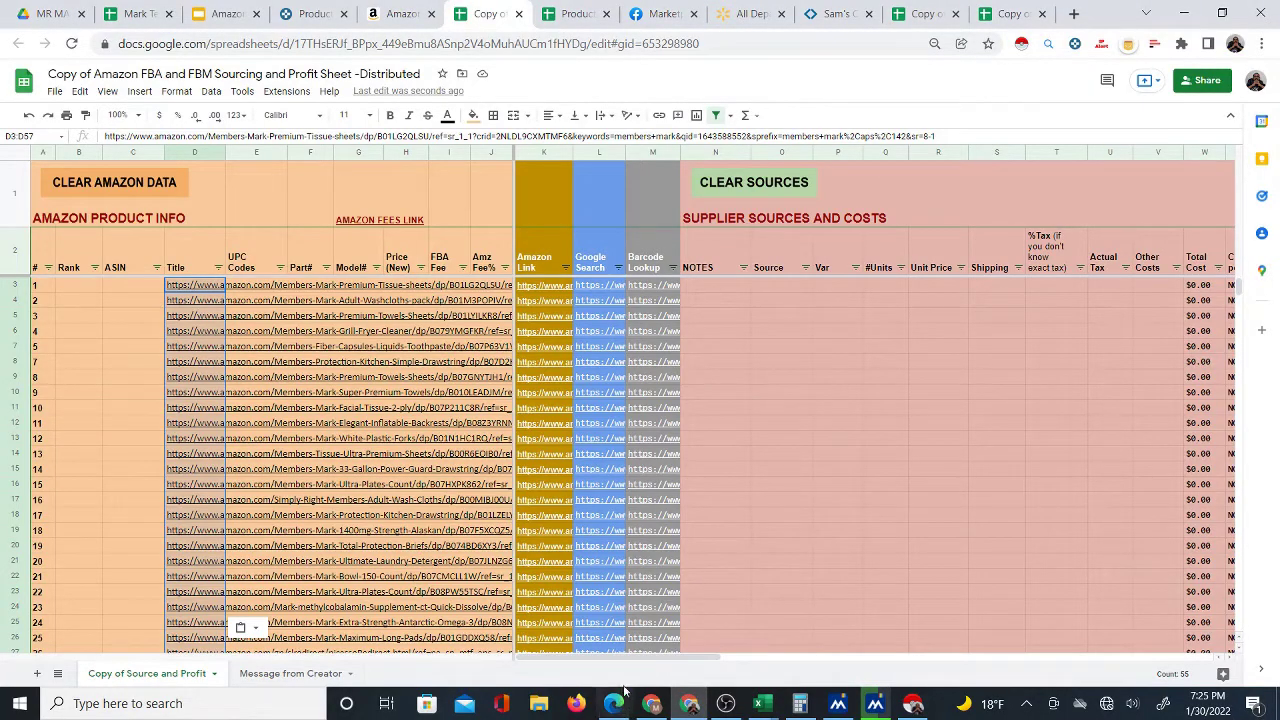
mouse_move(218, 286)
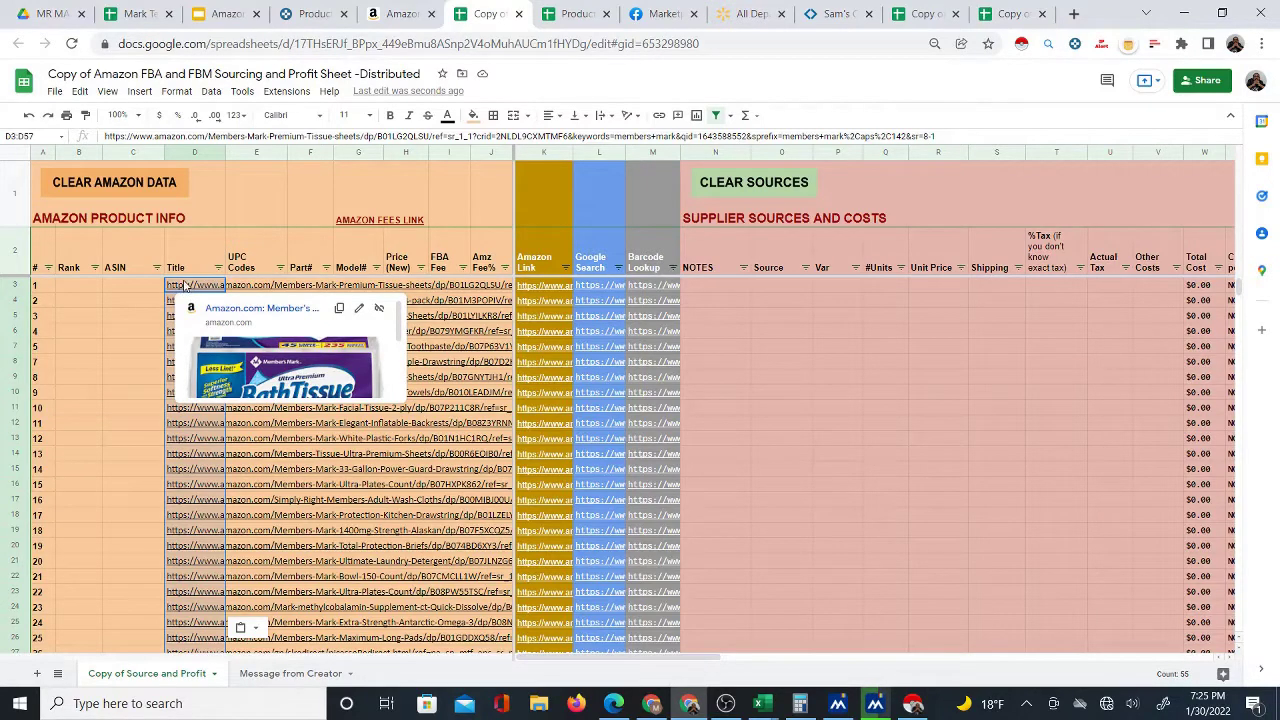
right_click(184, 286)
mouse_move(370, 360)
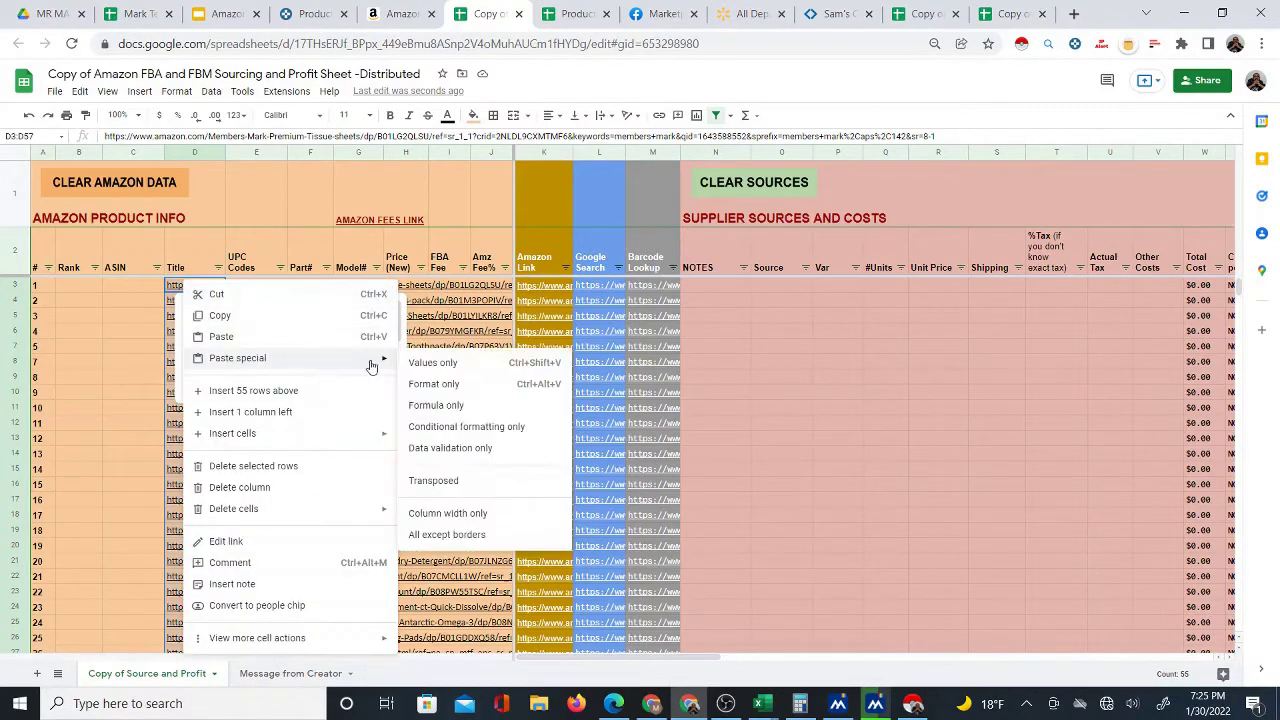
left_click(432, 363)
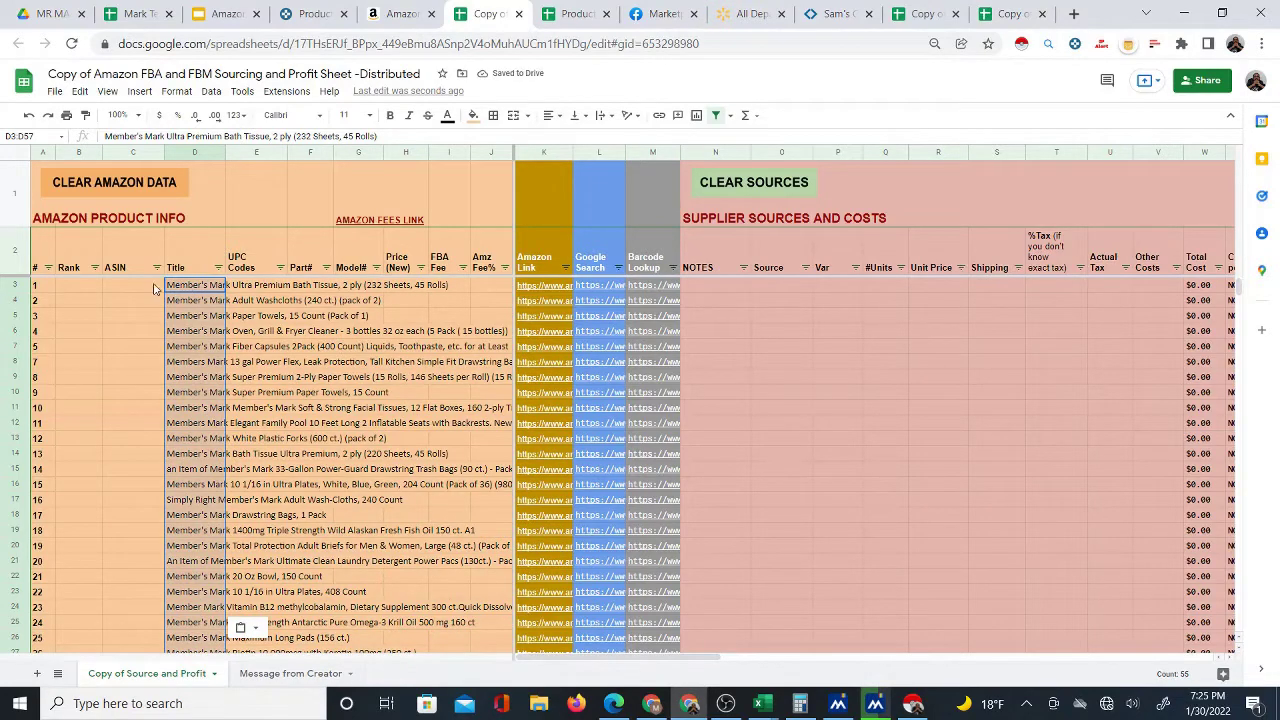
Select the first ASIN cell, C3, in the Google Sheet, and widen column Z in the amazon (31) workbook
key("Left")
mouse_move(757, 703)
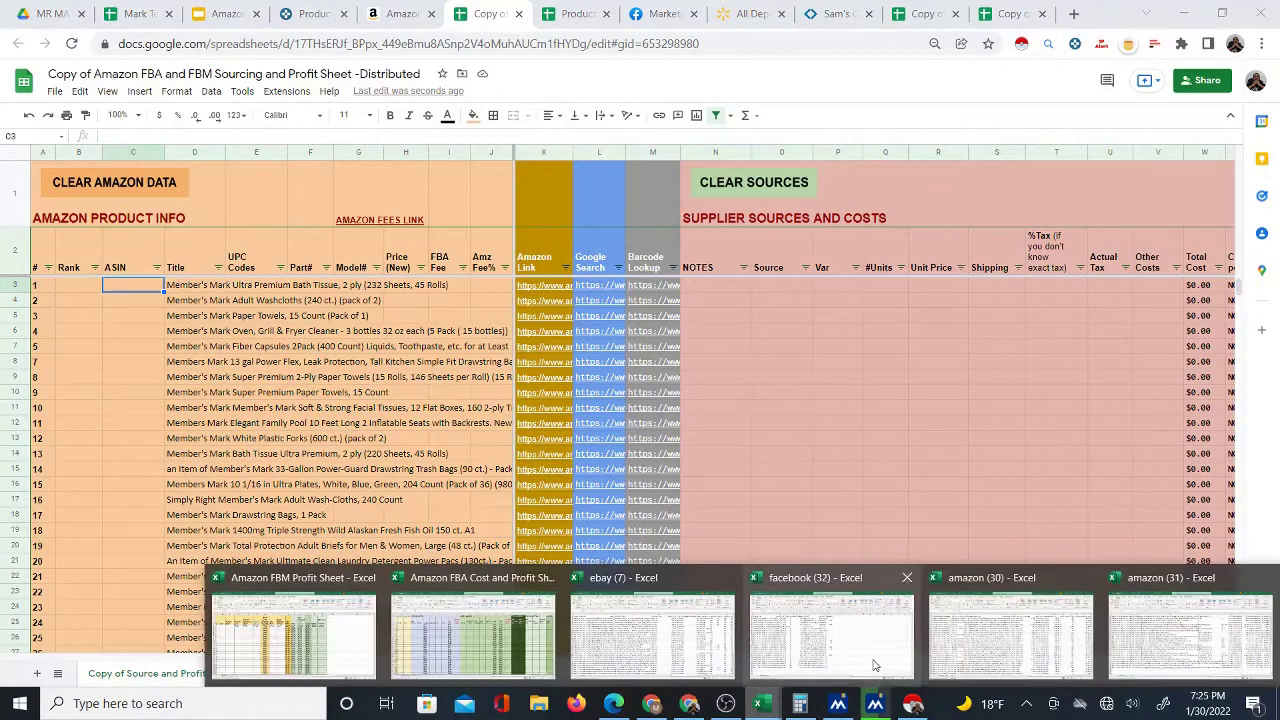
left_click(1130, 655)
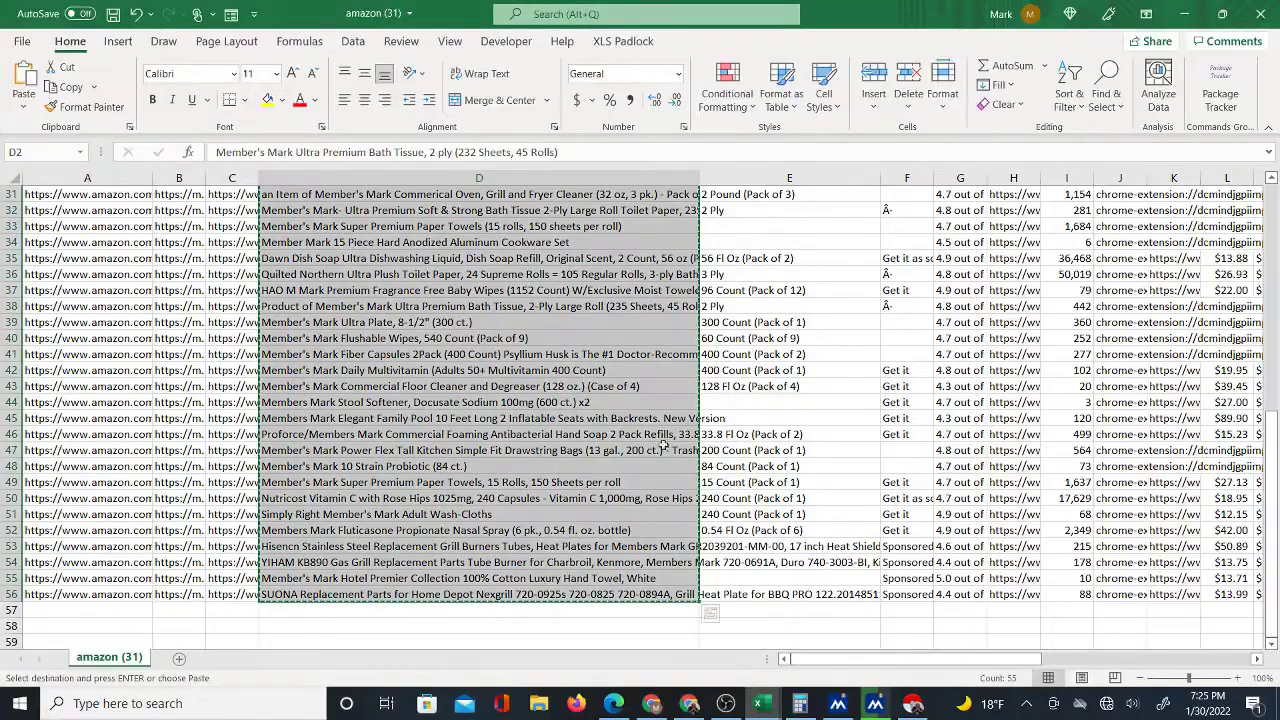
scroll(692, 478, "up", 5)
scroll(692, 478, "up", 5)
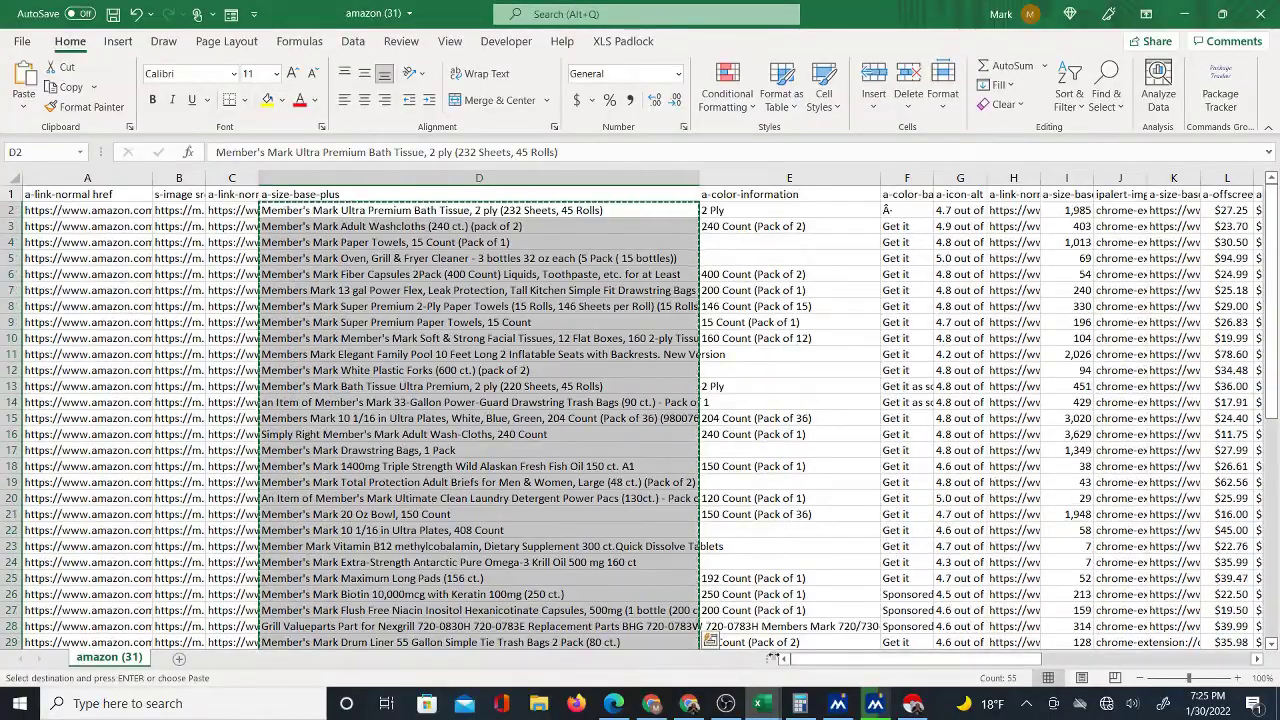
left_click_drag(818, 662, 954, 658)
left_click_drag(773, 185, 893, 193)
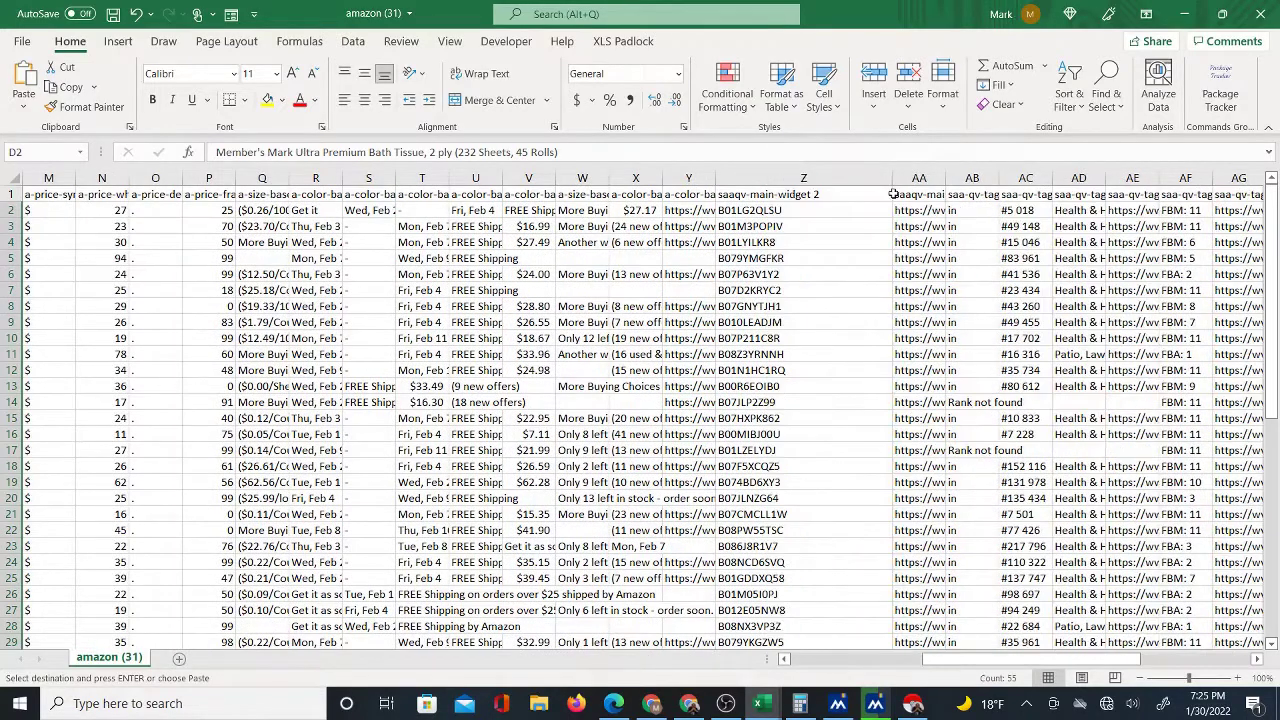
Copy the ASINs in cells Z2 to Z56 of amazon (31), without the header
left_click(773, 193)
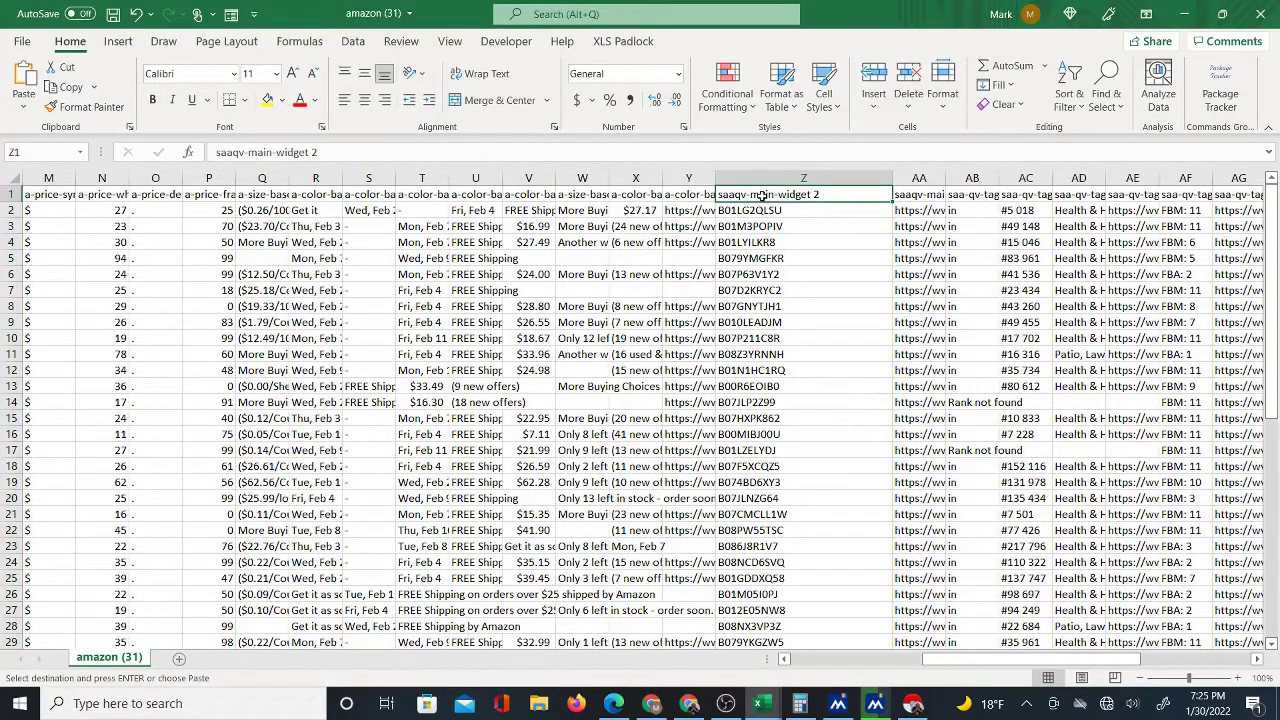
left_click_drag(786, 210, 778, 626)
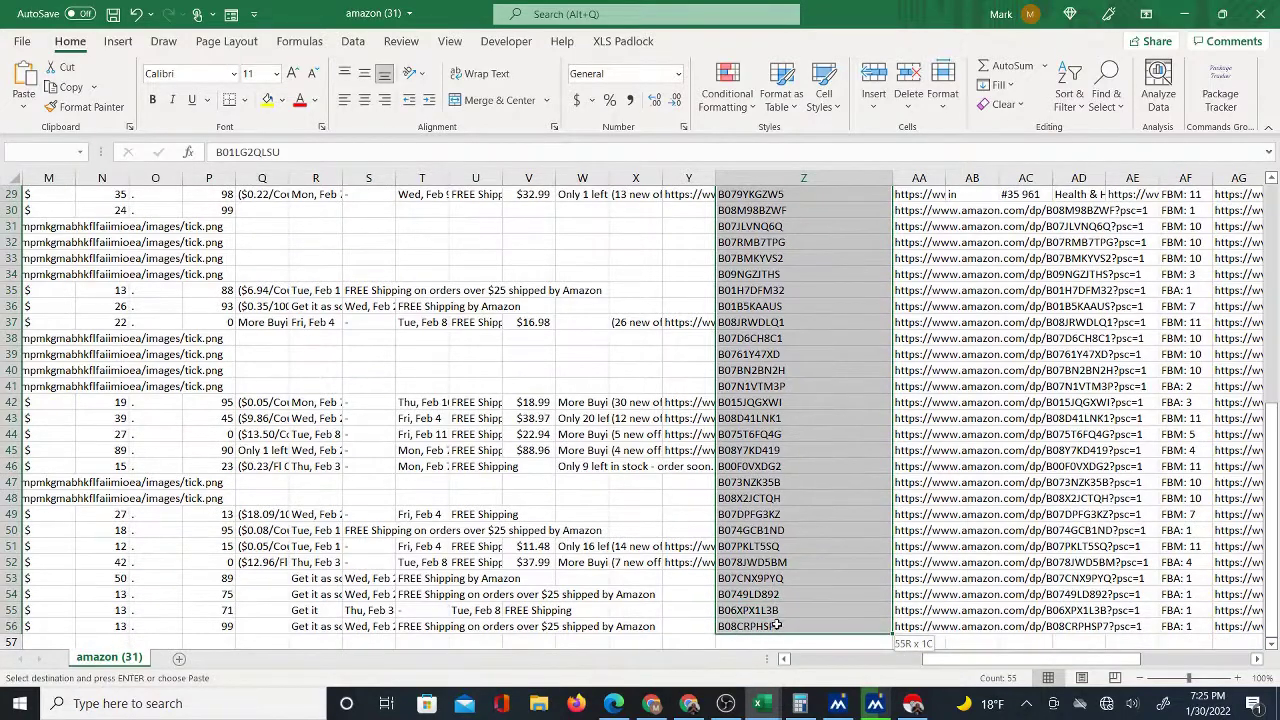
scroll(800, 580, "up", 9)
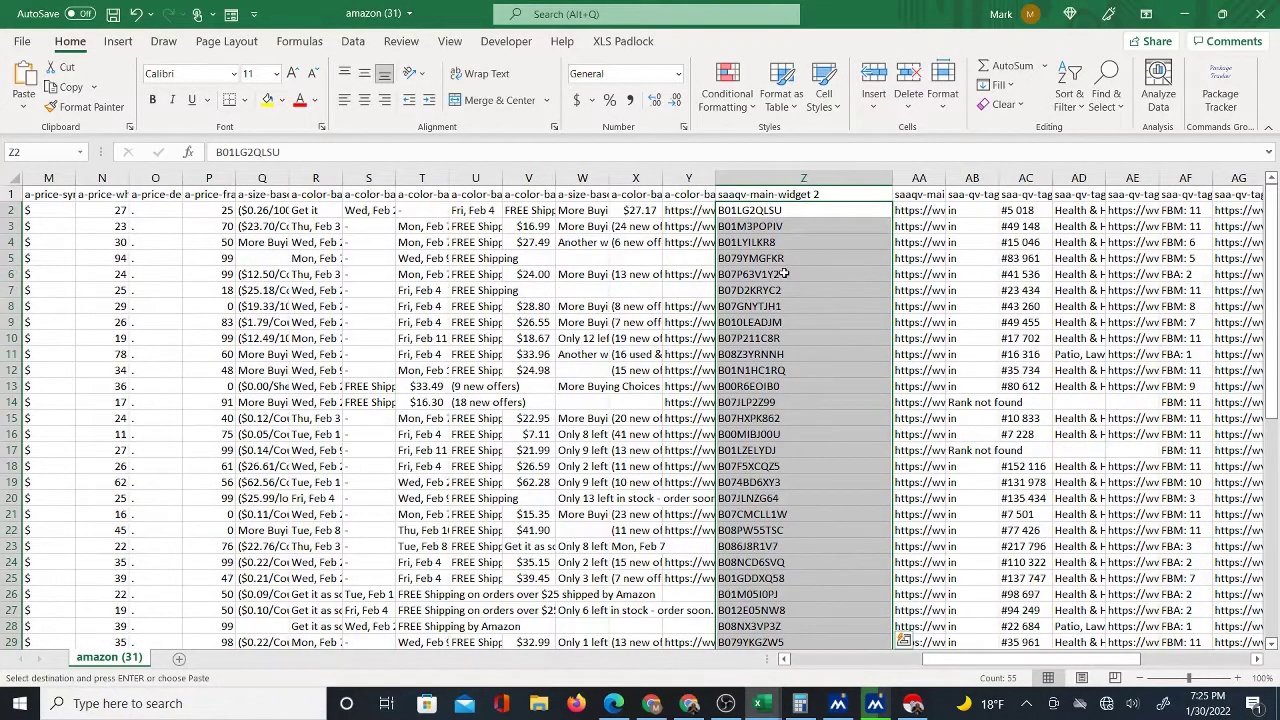
right_click(785, 273)
left_click(826, 195)
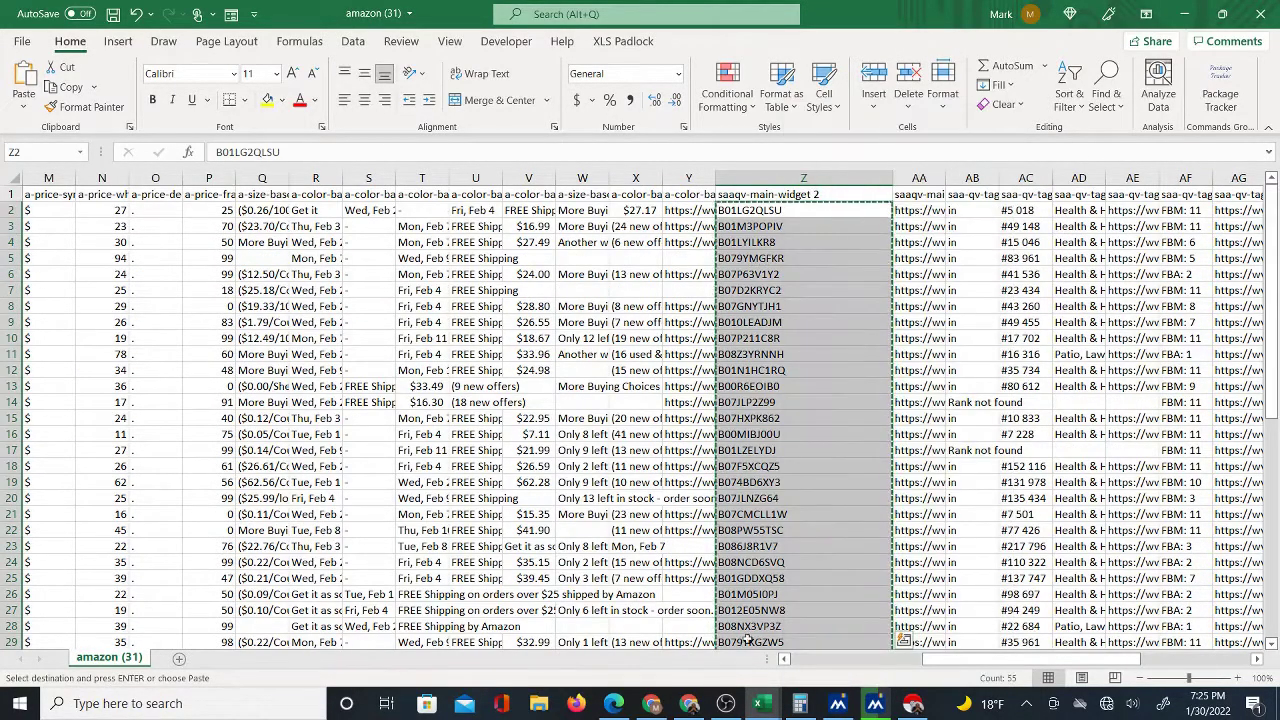
Paste the ASINs as values only into the Google Sheet's ASIN column, starting at C3
left_click(689, 703)
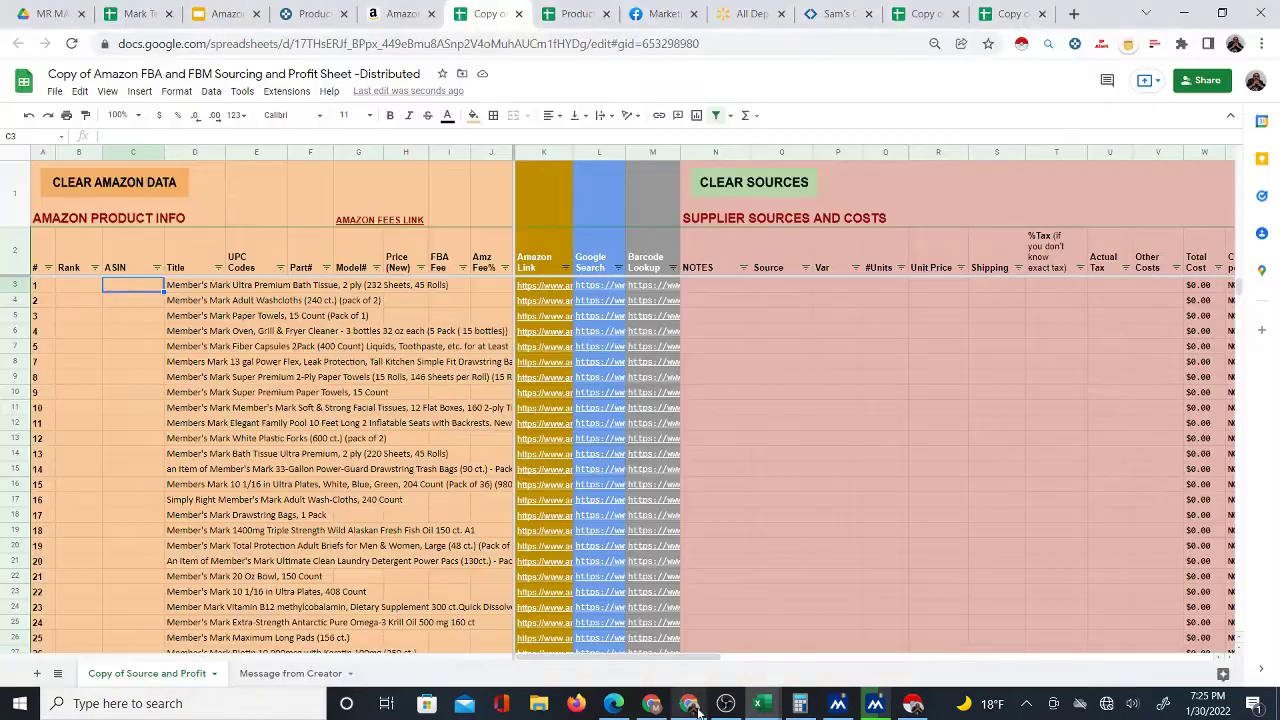
right_click(118, 288)
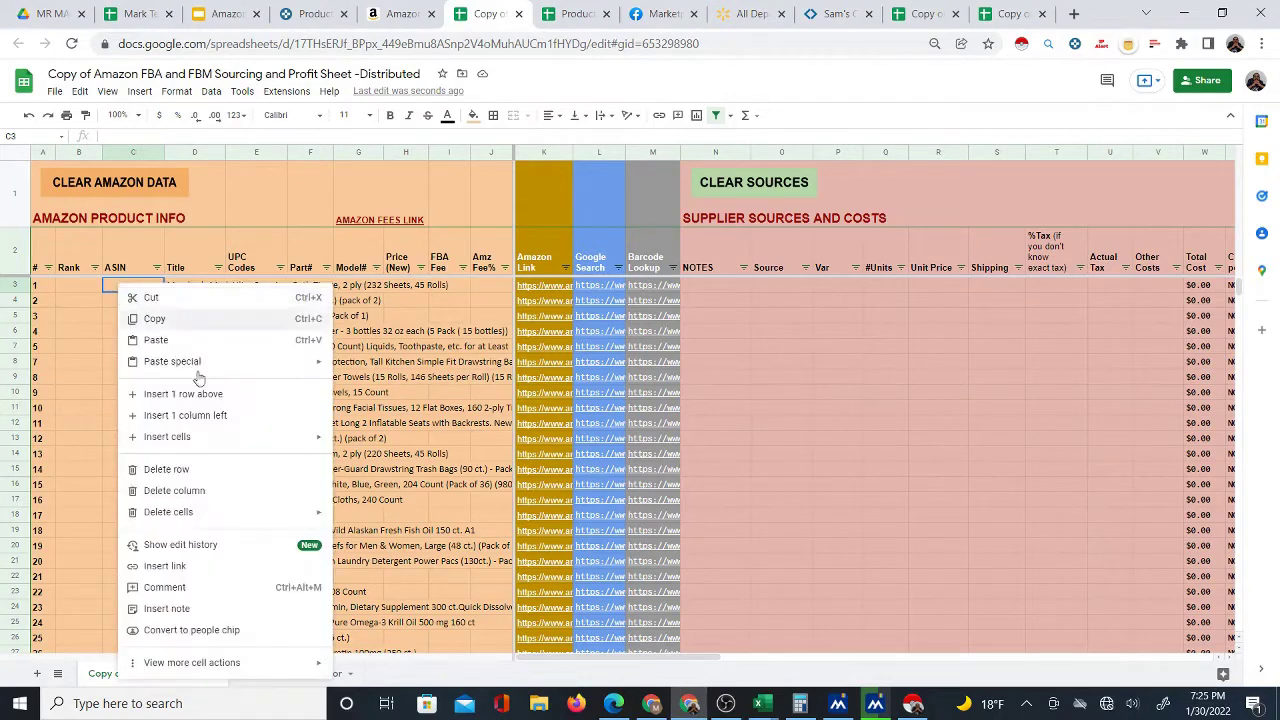
mouse_move(197, 362)
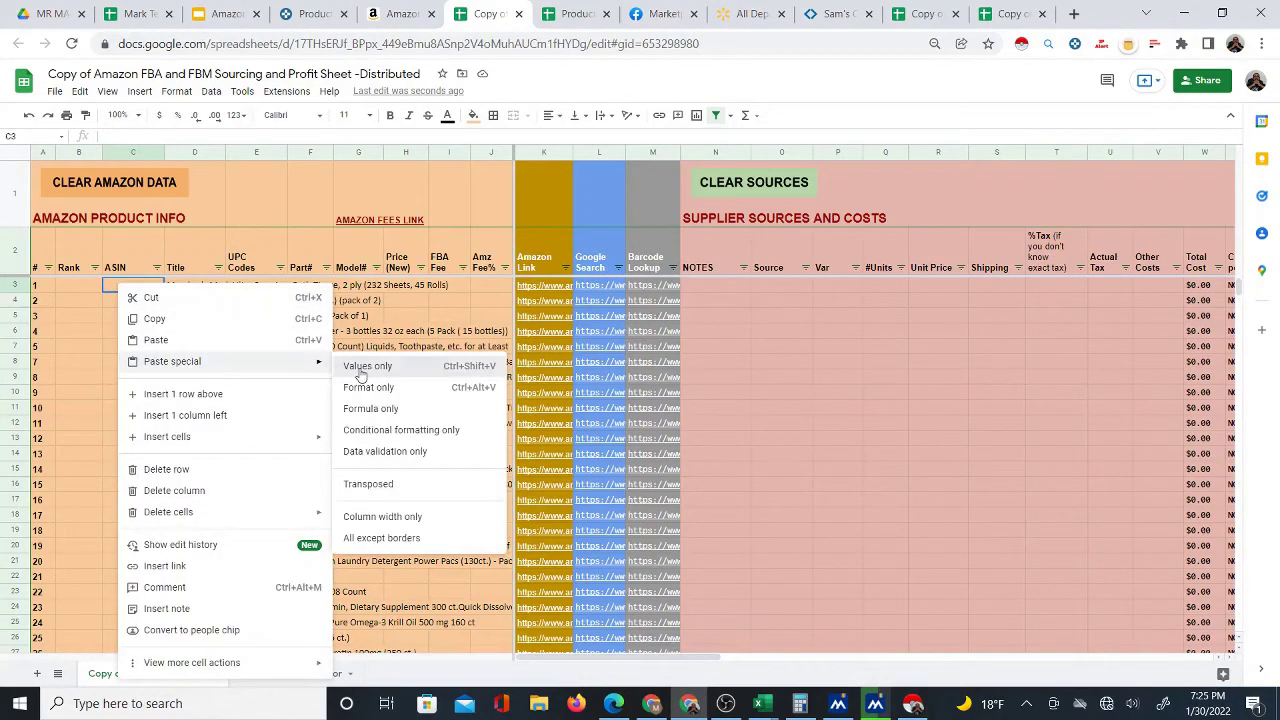
left_click(362, 368)
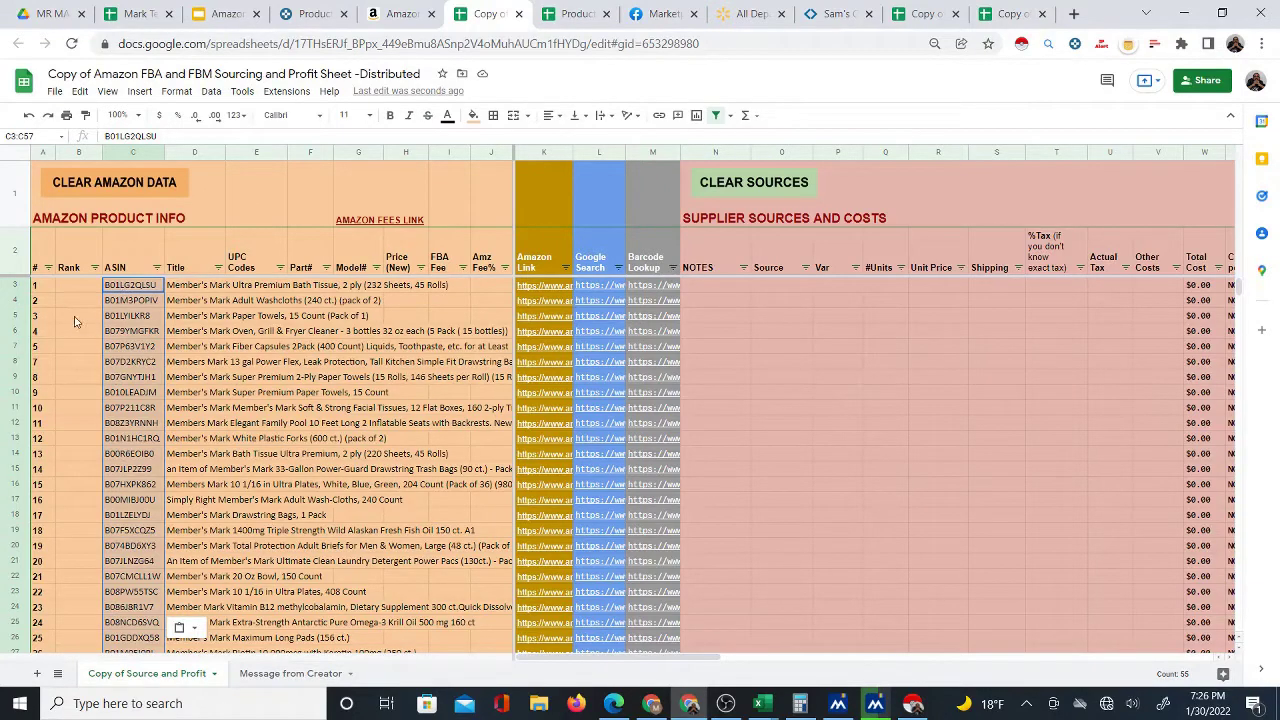
Select Rank cell B3 in the Google Sheet, and in amazon (31) widen column AC and select the sales ranks in AC2 to AC56
left_click(70, 290)
left_click(758, 703)
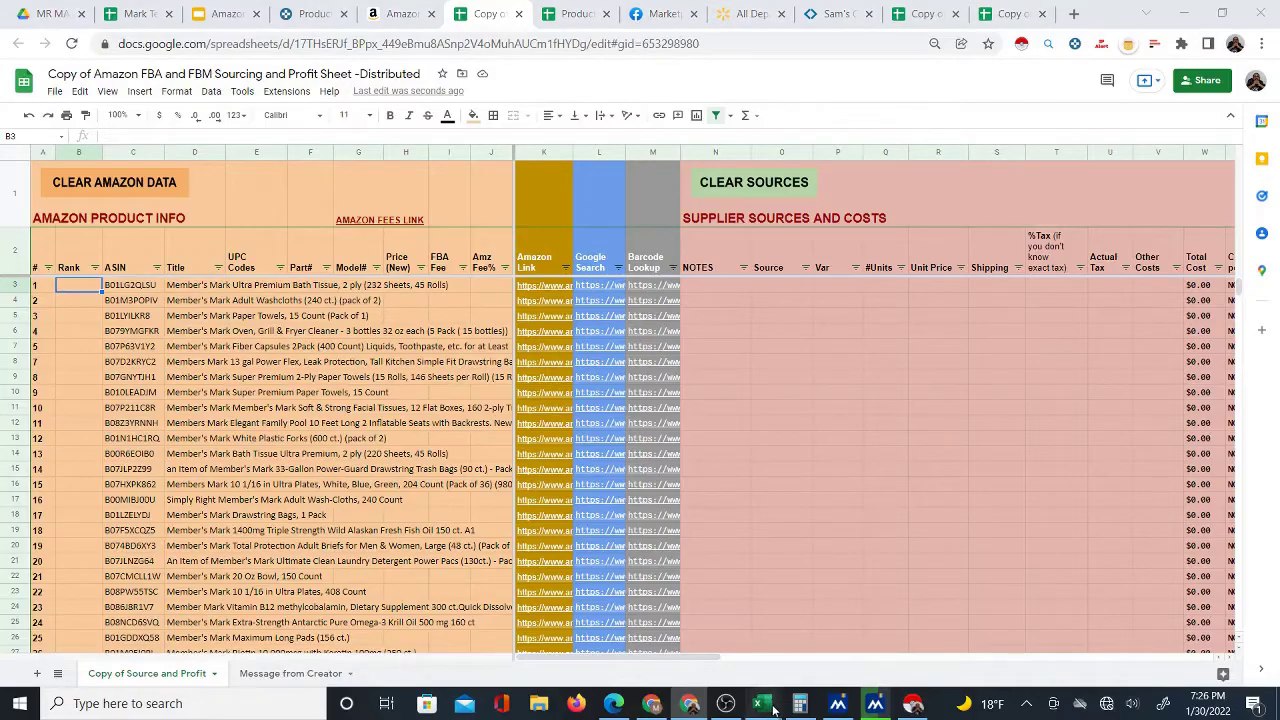
left_click(1149, 650)
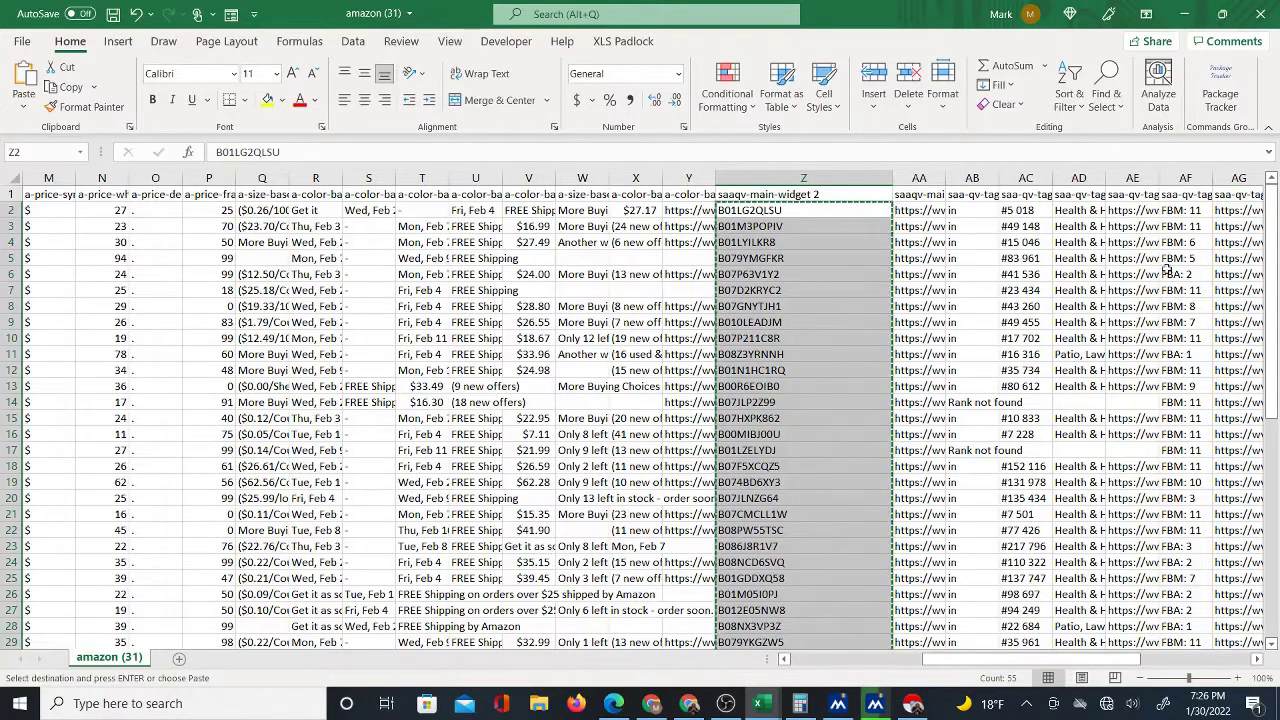
left_click_drag(1046, 177, 1082, 177)
left_click_drag(1020, 212, 1012, 395)
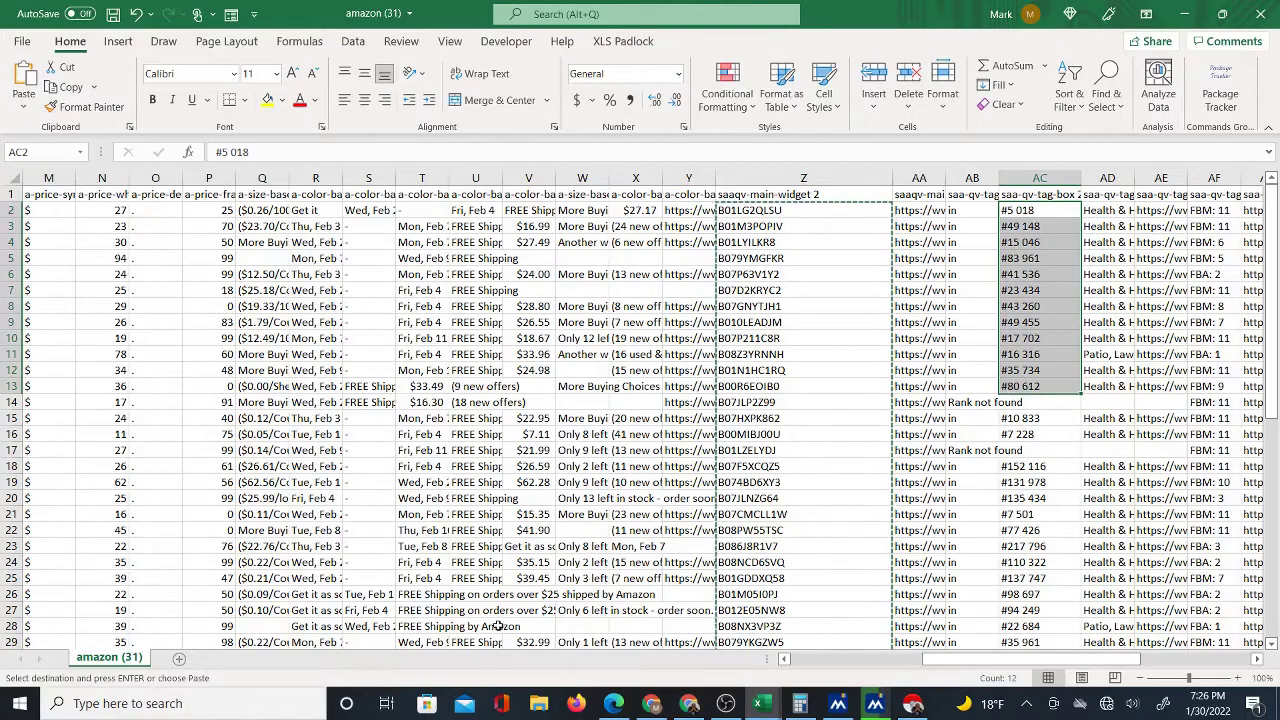
left_click_drag(968, 669, 1131, 663)
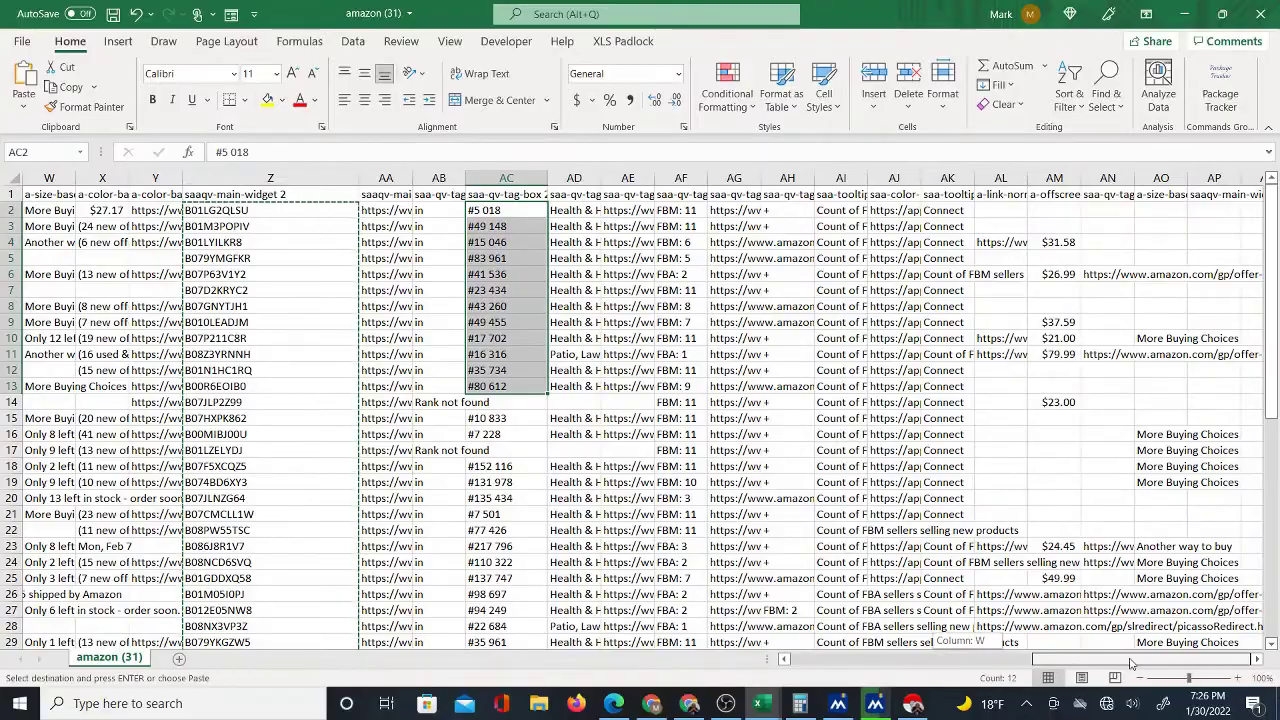
key("ctrl+v")
left_click(510, 212)
left_click_drag(510, 212, 508, 566)
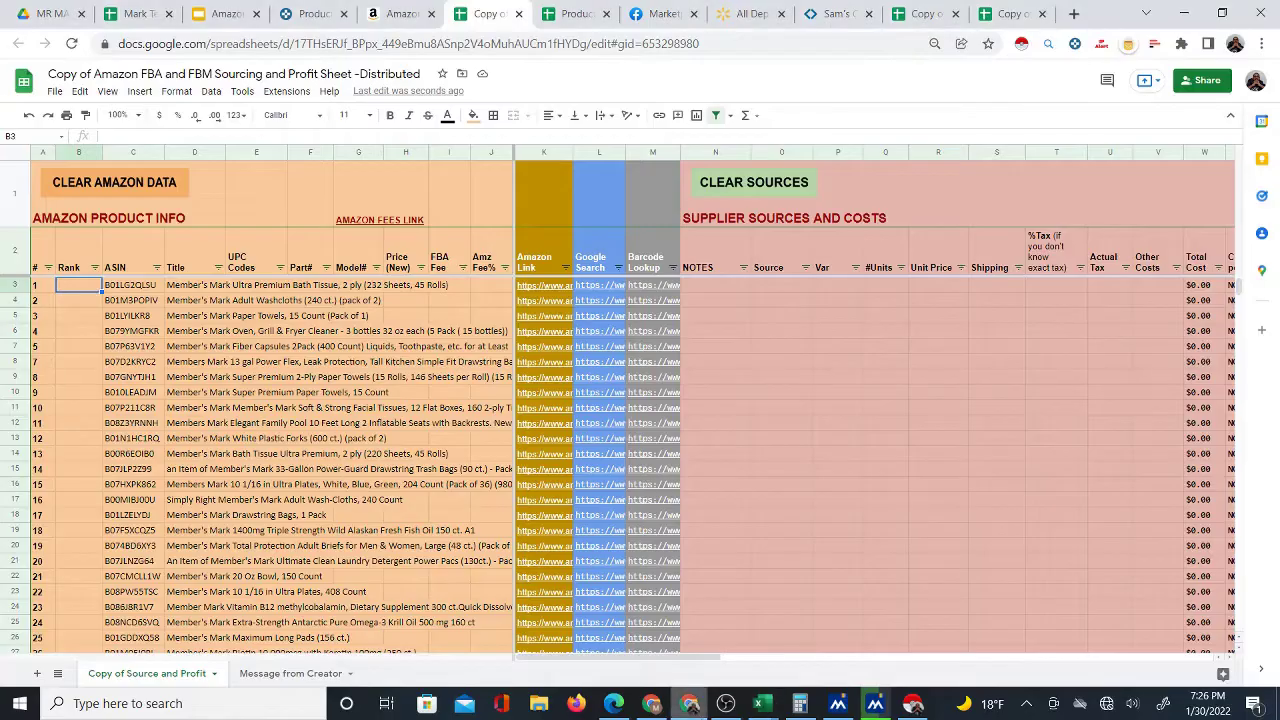
Select Price (New) cell H3 in the Google Sheet, and copy the prices in L2 to L56 of the amazon (31) workbook
left_click(689, 703)
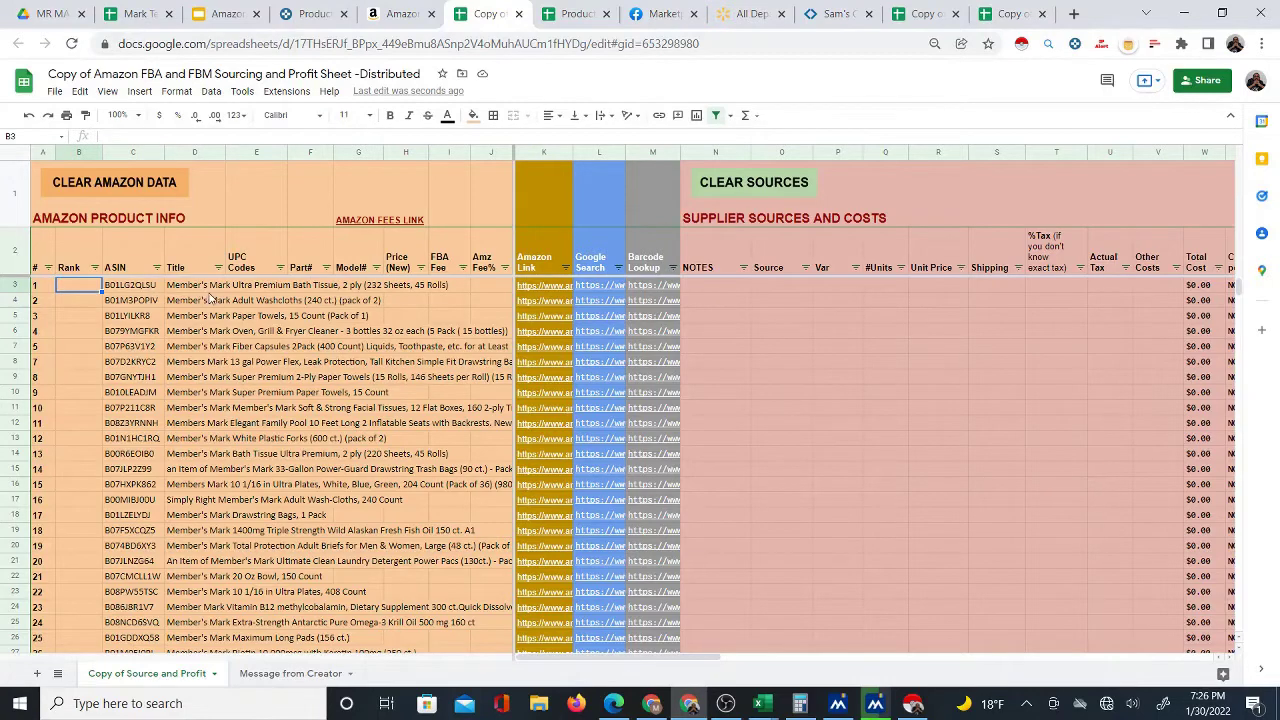
left_click(411, 289)
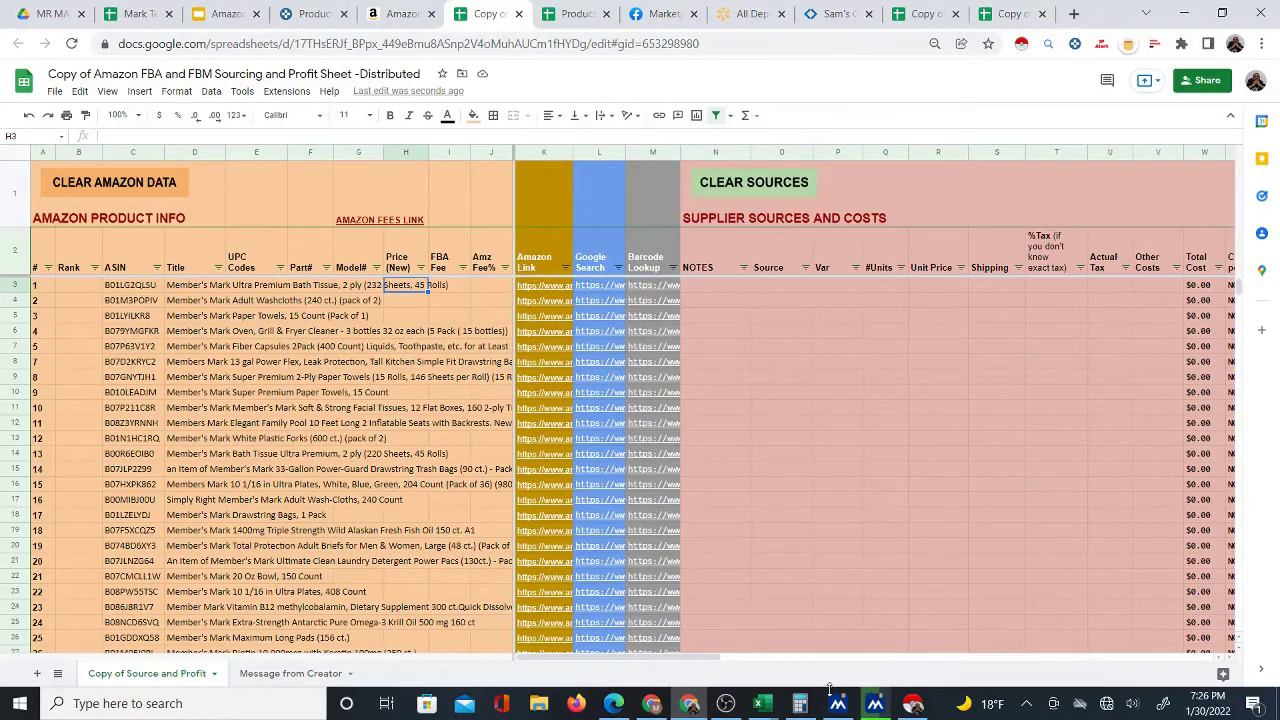
left_click(758, 703)
left_click(1119, 645)
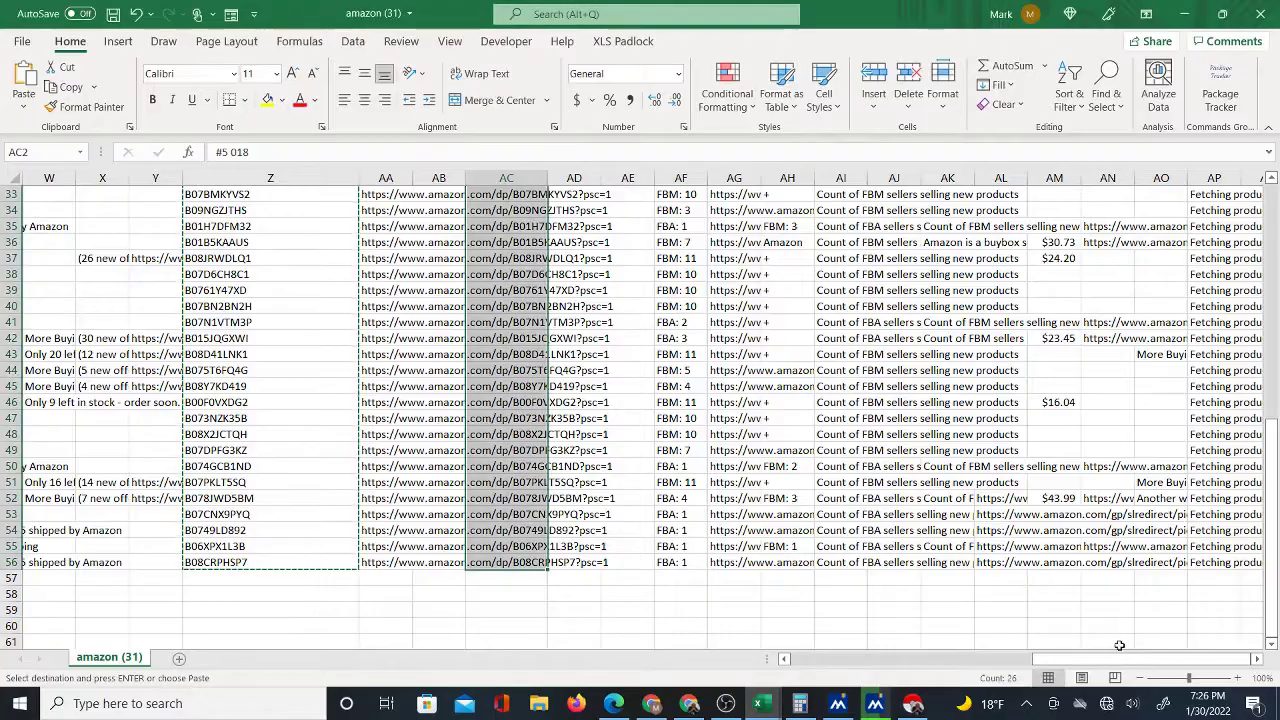
scroll(706, 422, "up", 10)
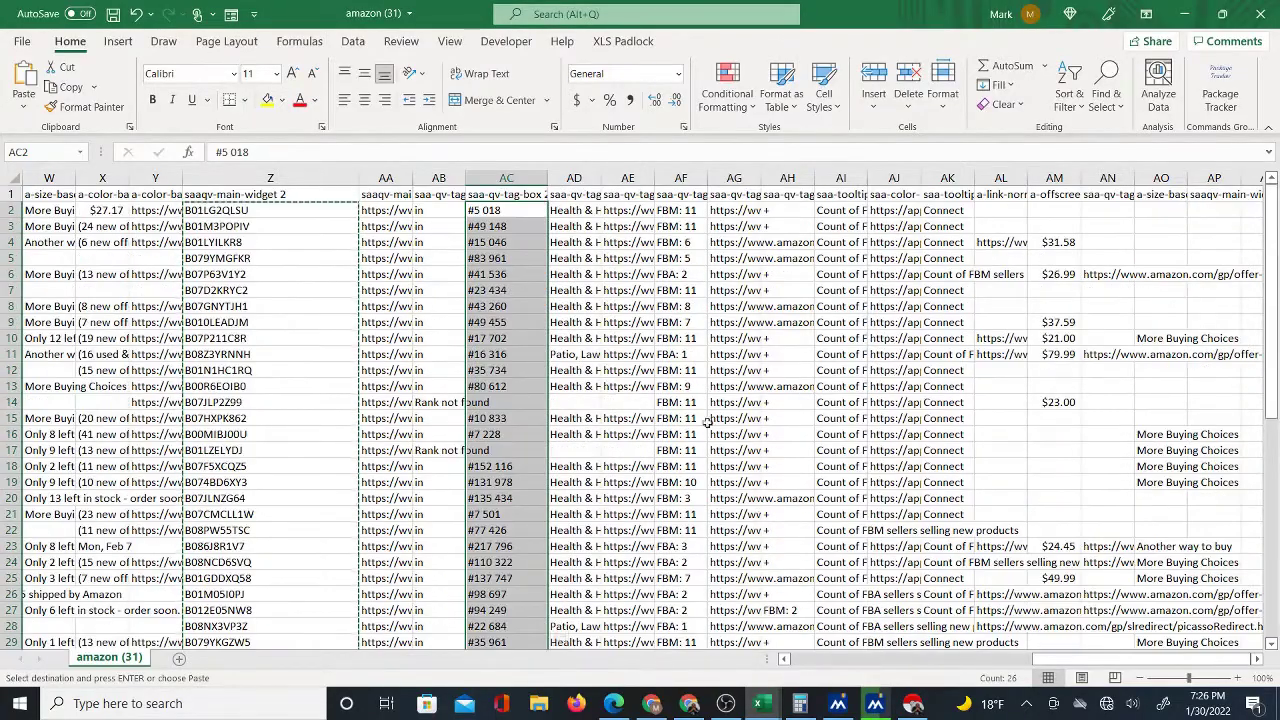
left_click_drag(1066, 659, 878, 693)
left_click(369, 211)
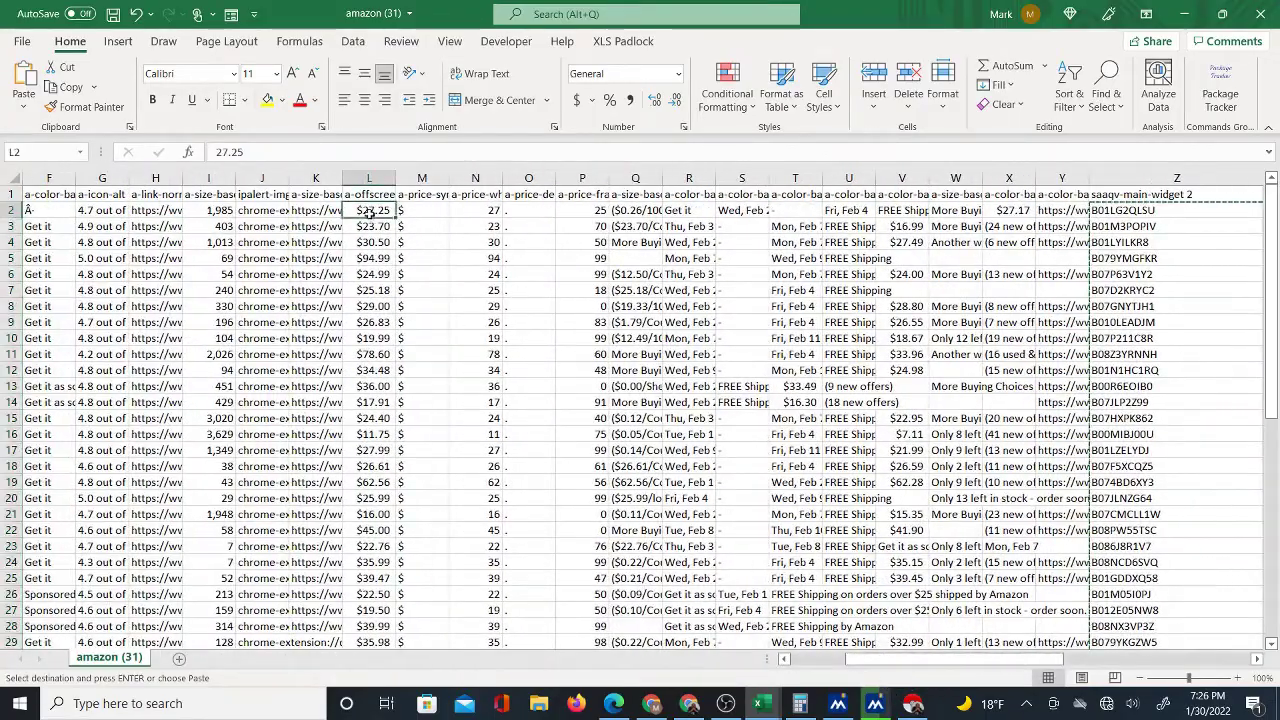
left_click_drag(369, 211, 405, 598)
right_click(400, 596)
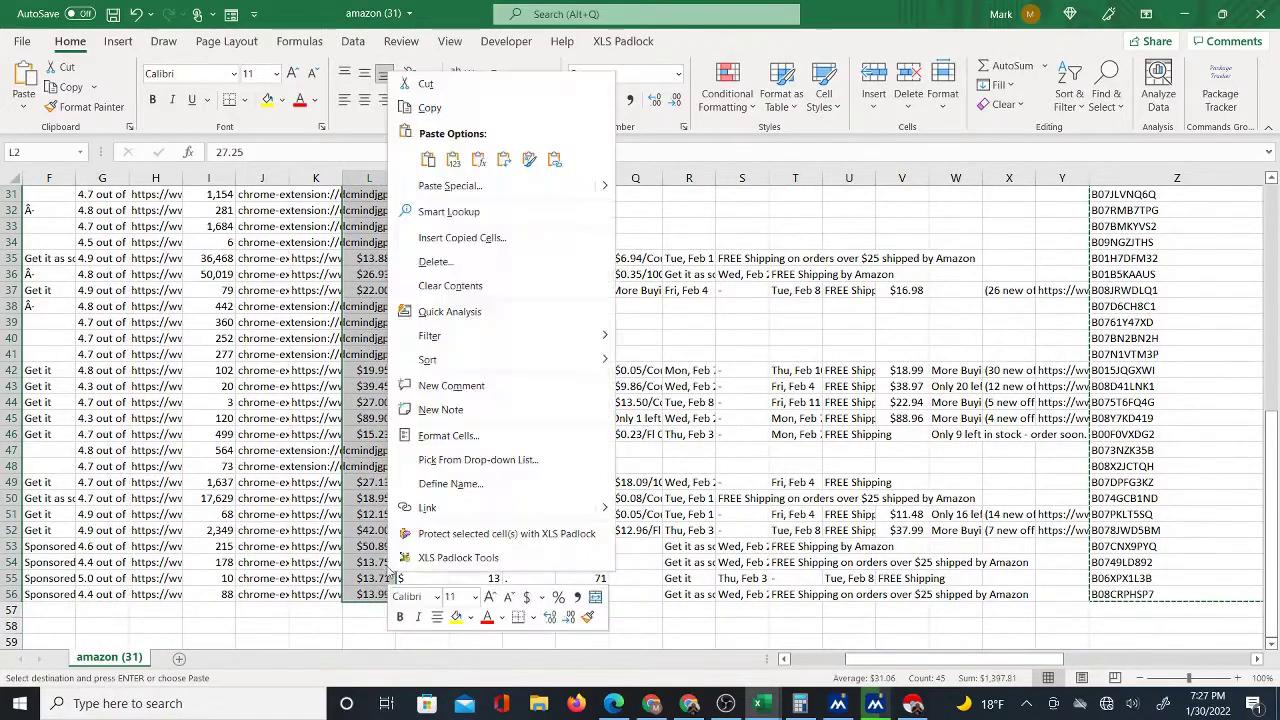
left_click(434, 109)
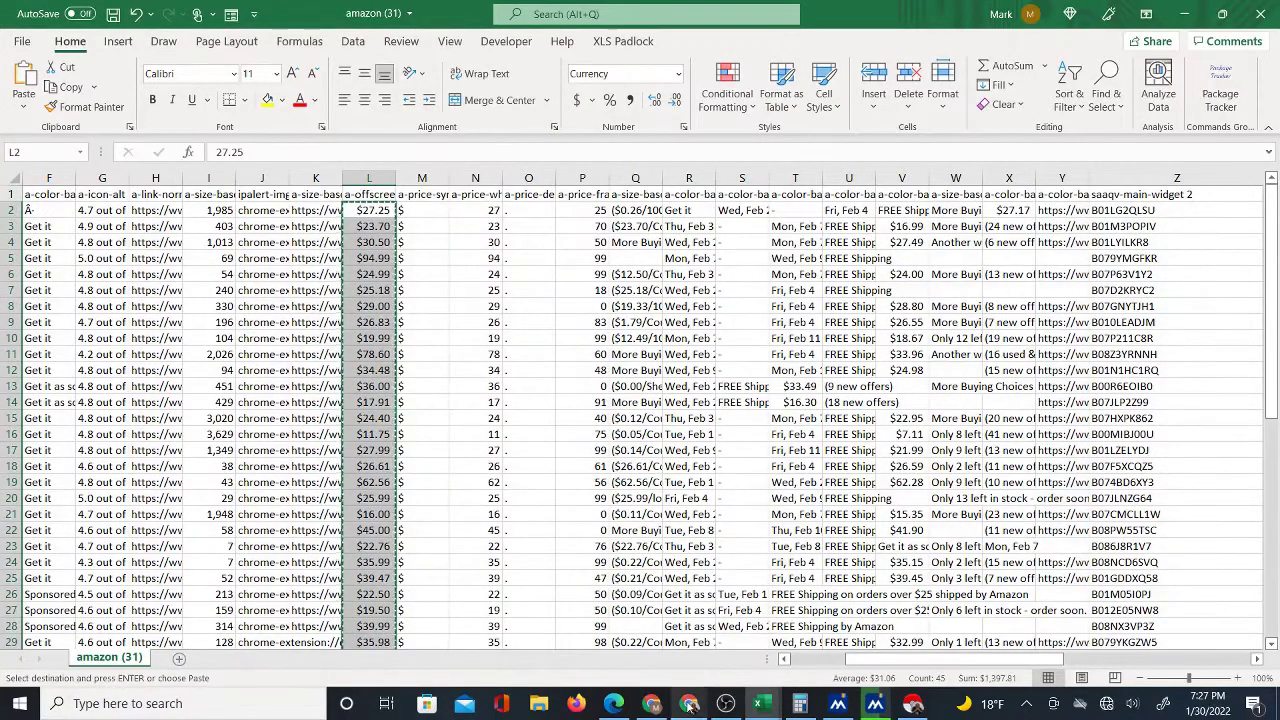
Paste the prices as values only into the Google Sheet's Price (New) column, starting at H3
left_click(688, 705)
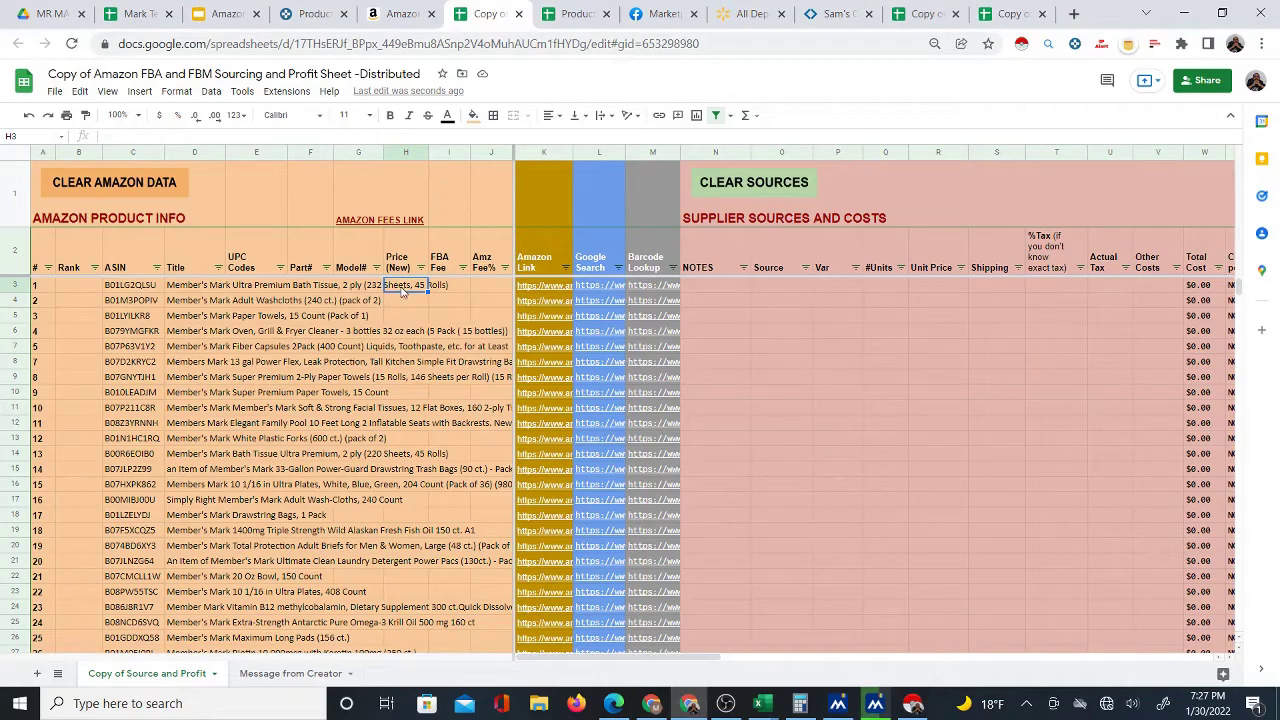
right_click(403, 291)
mouse_move(514, 367)
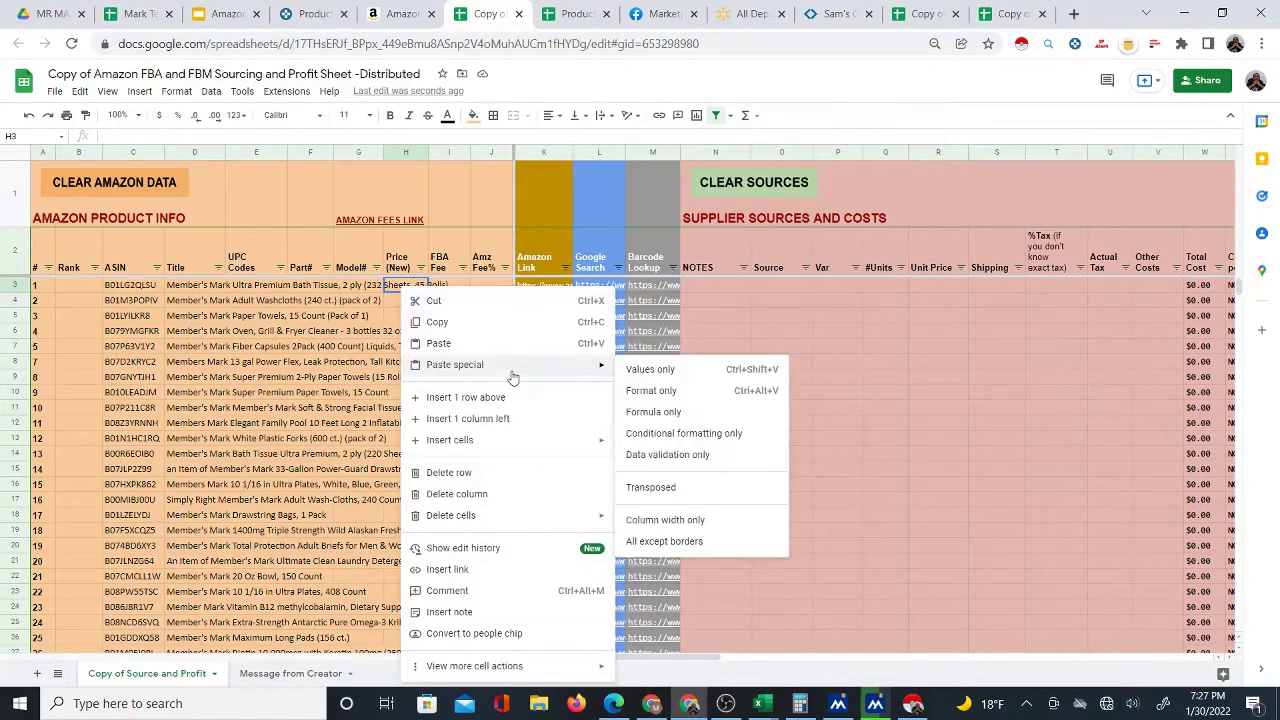
left_click(635, 370)
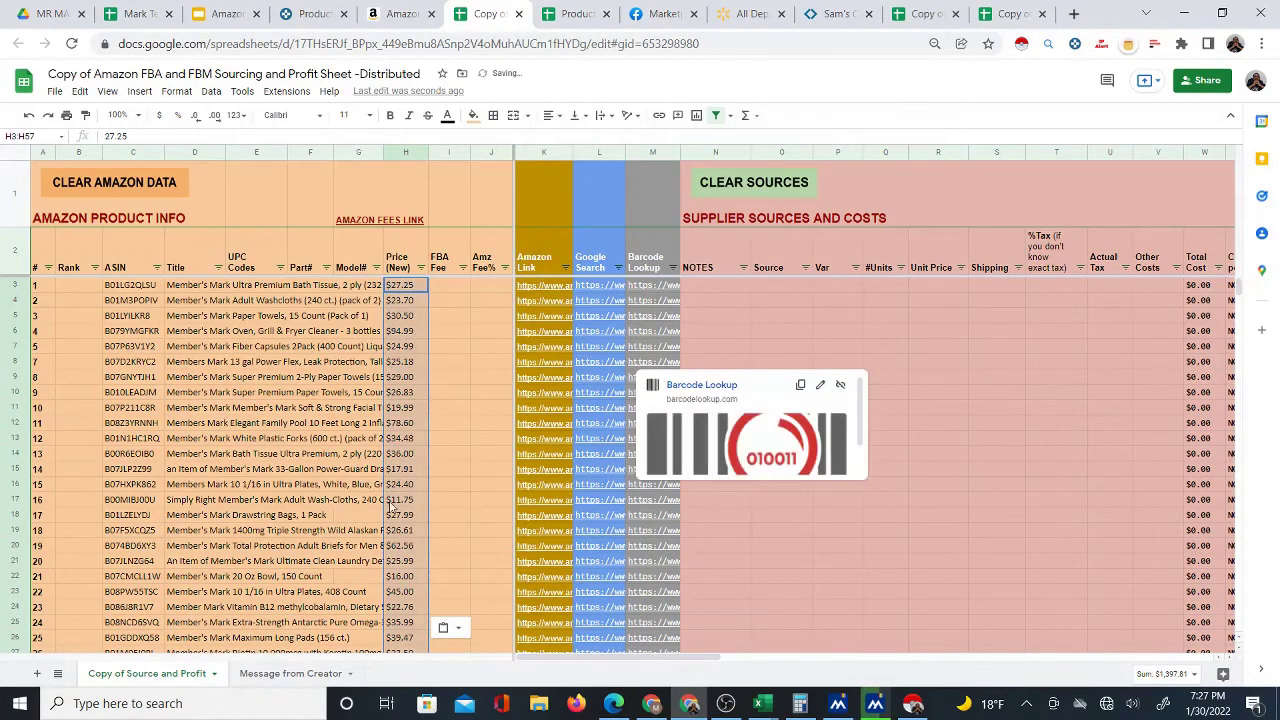
Look through the pasted Price (New) column for products without a price, marking the blank cells H40 and H41
scroll(405, 523, "down", 3)
scroll(405, 523, "down", 5)
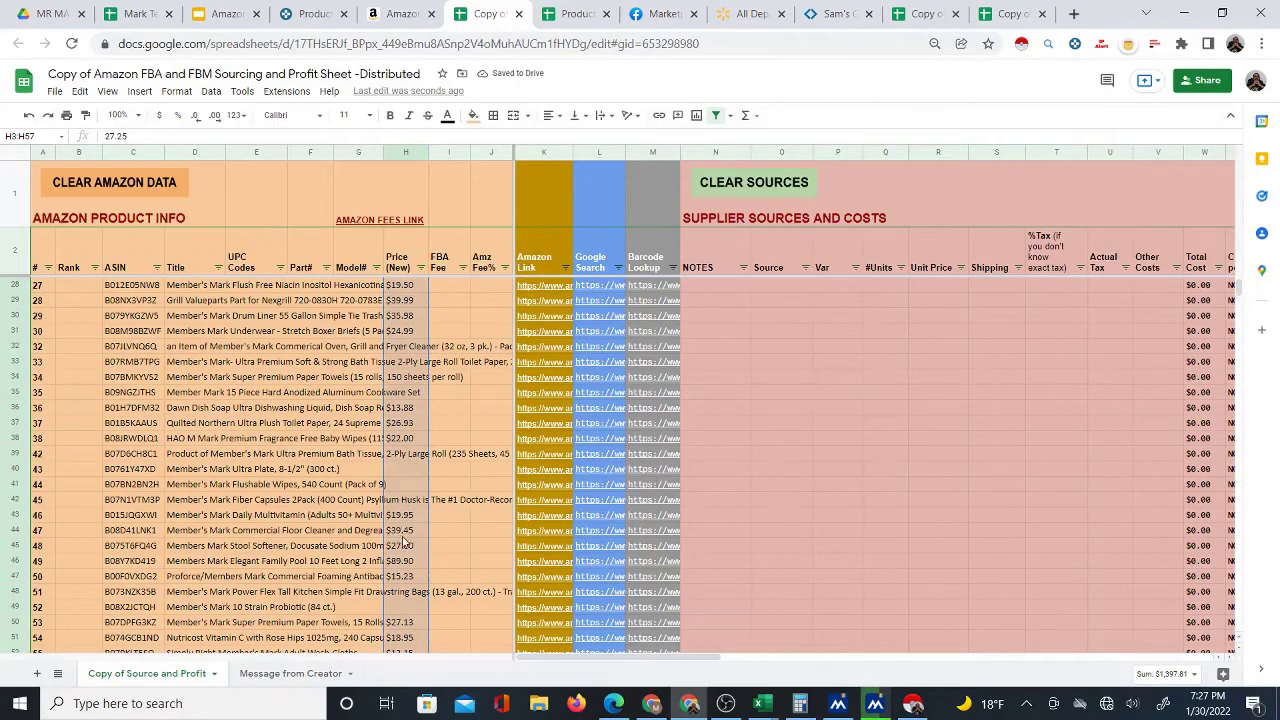
scroll(405, 540, "up", 8)
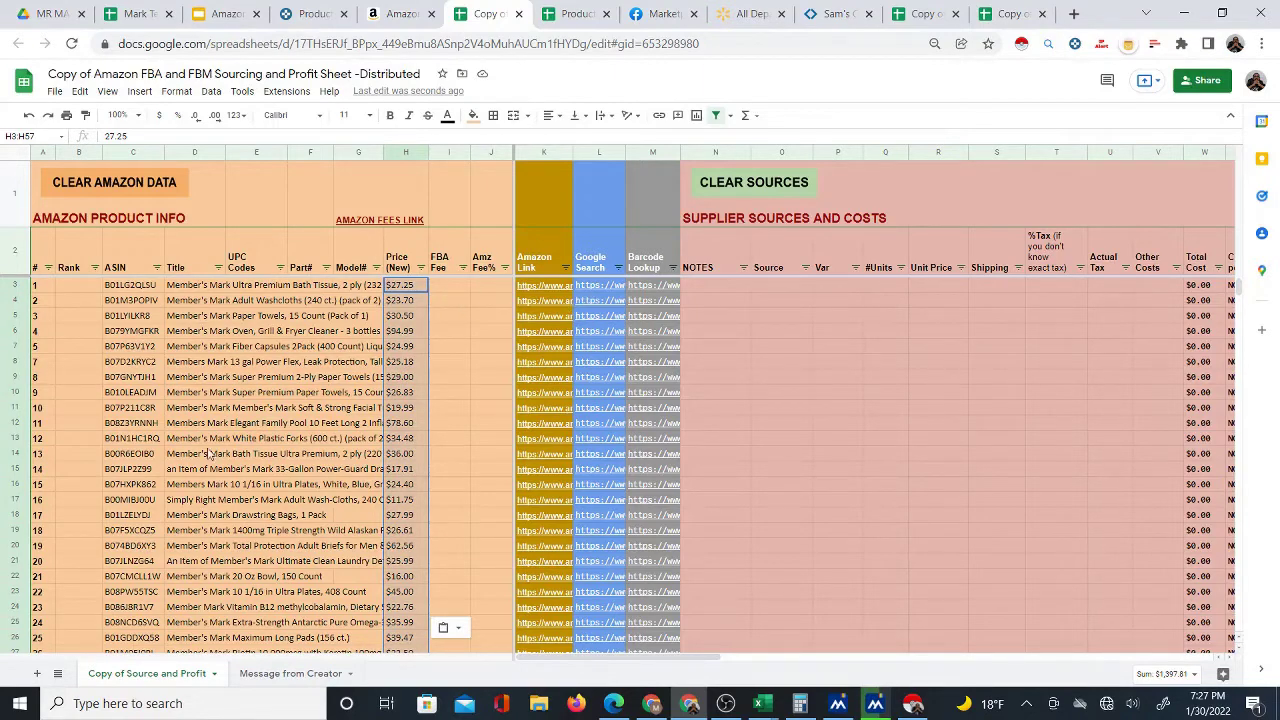
mouse_move(641, 307)
scroll(407, 580, "down", 5)
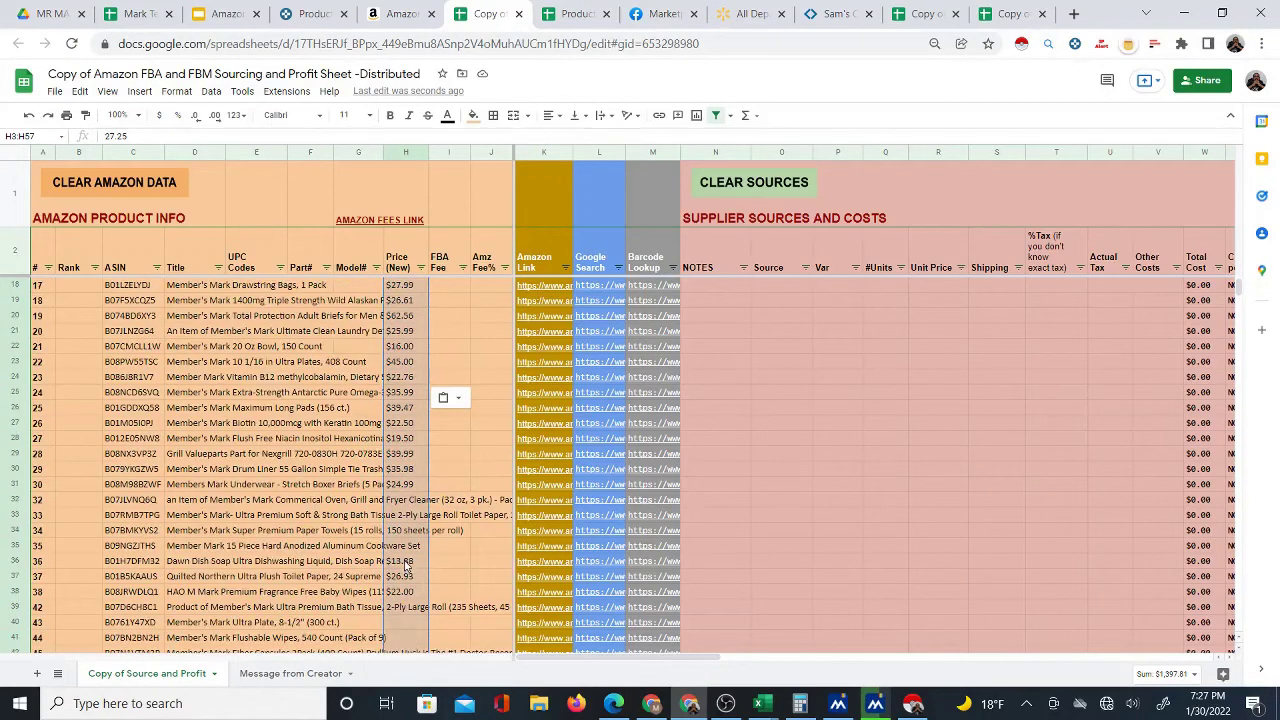
scroll(410, 520, "down", 2)
left_click_drag(398, 529, 404, 546)
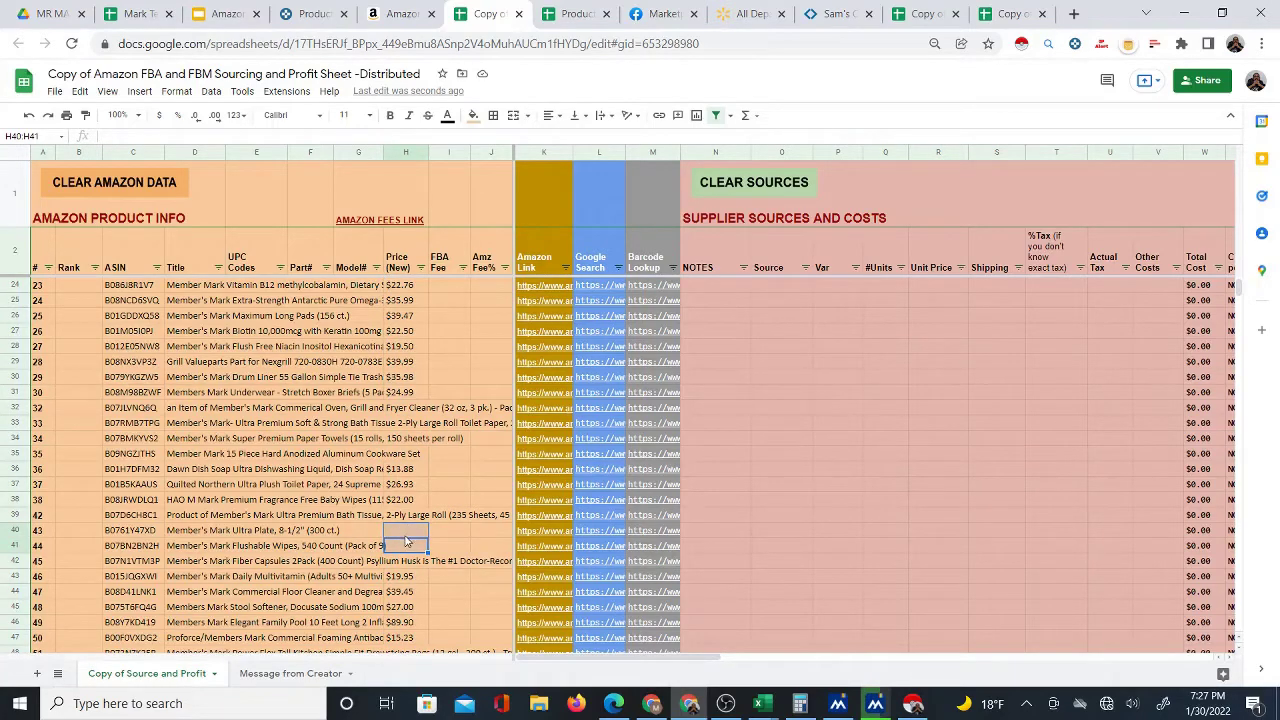
scroll(407, 543, "up", 7)
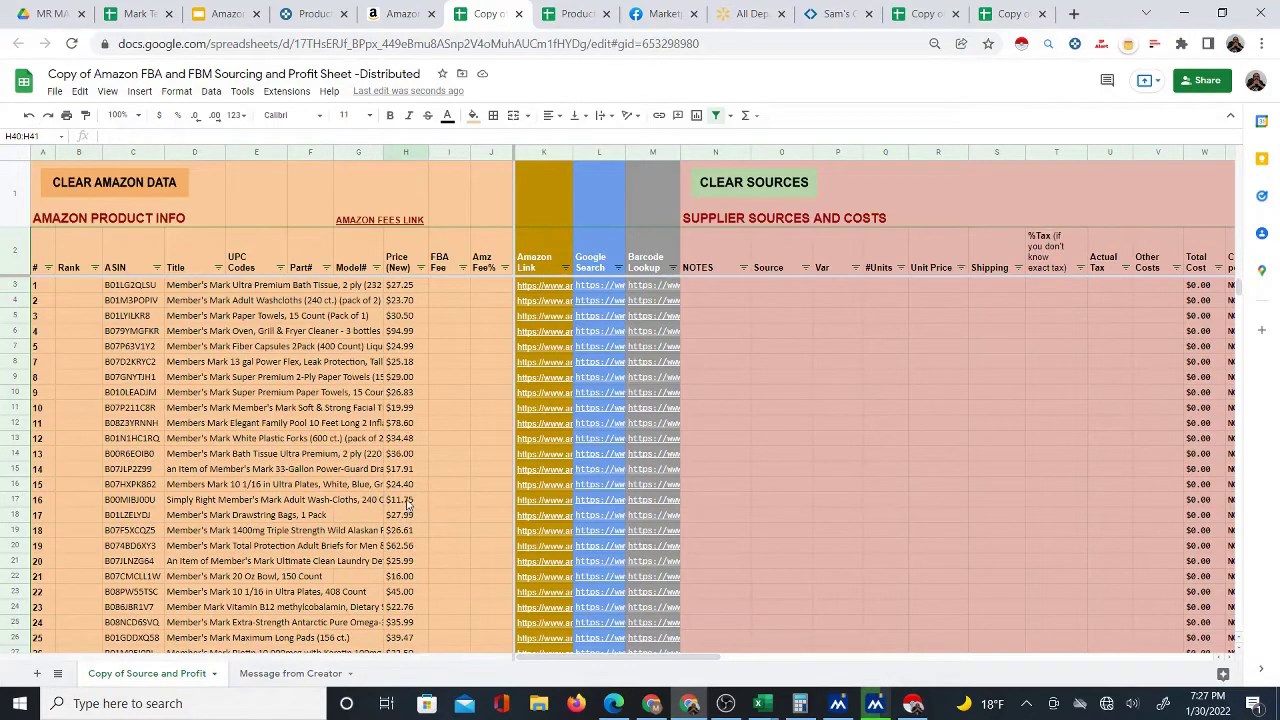
Select FBA Fee cell I3, and check the Amazon search results and the columns of amazon (31) for fee data
left_click(454, 287)
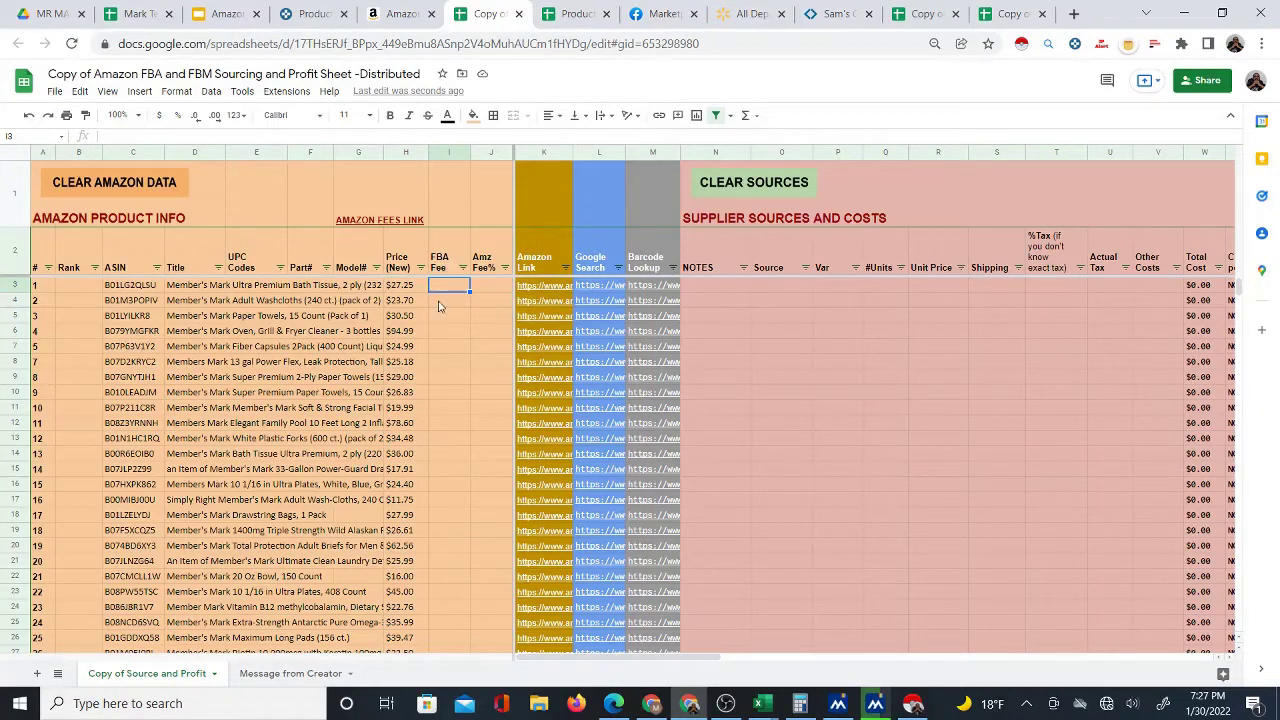
left_click(398, 14)
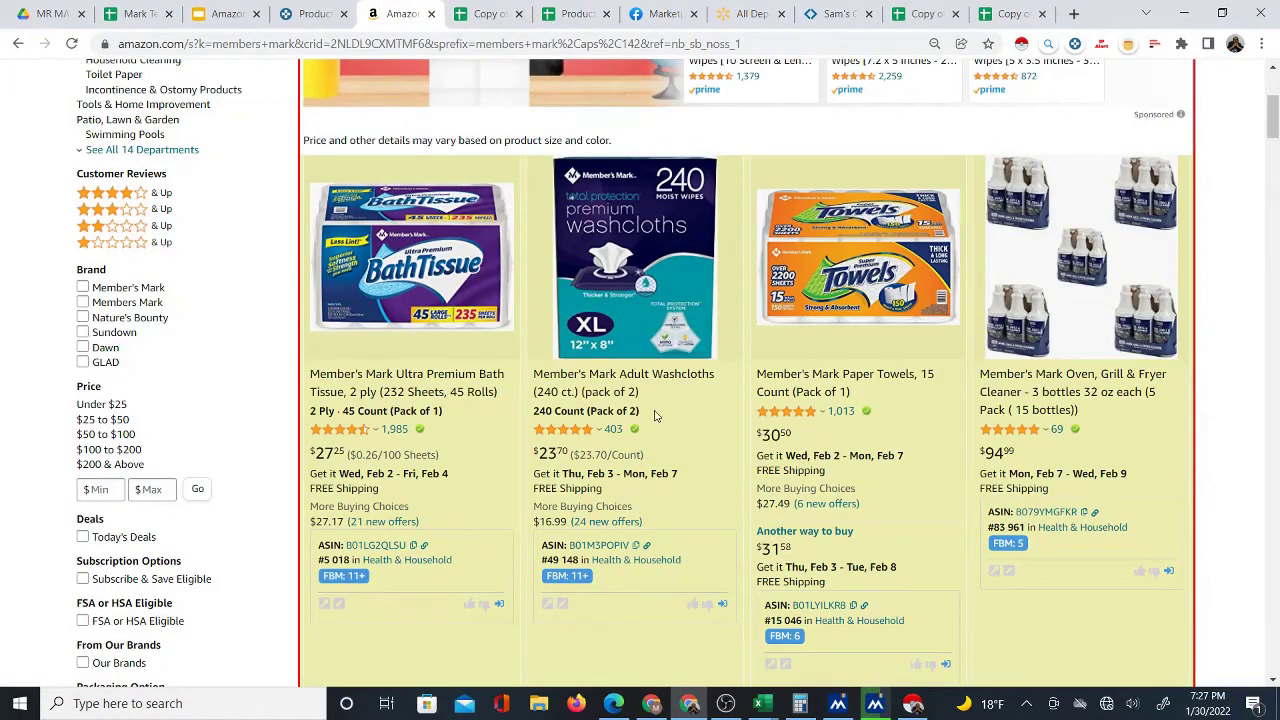
left_click(768, 703)
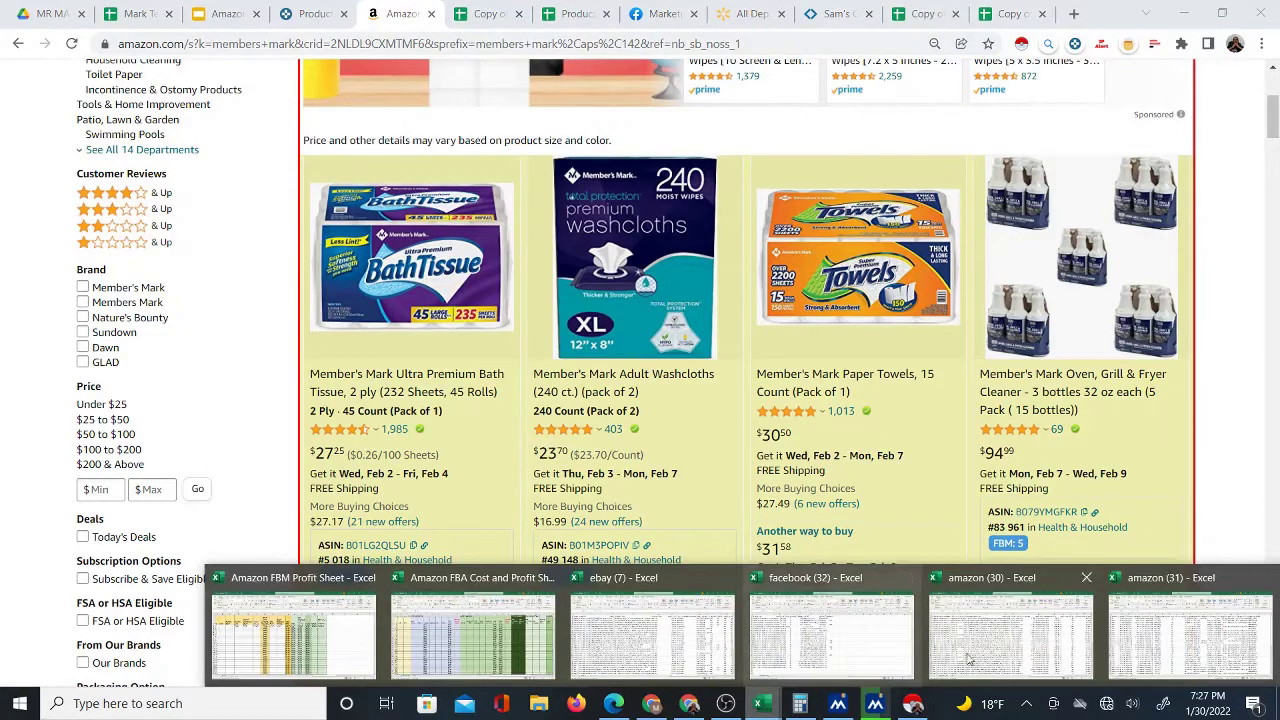
left_click(1146, 651)
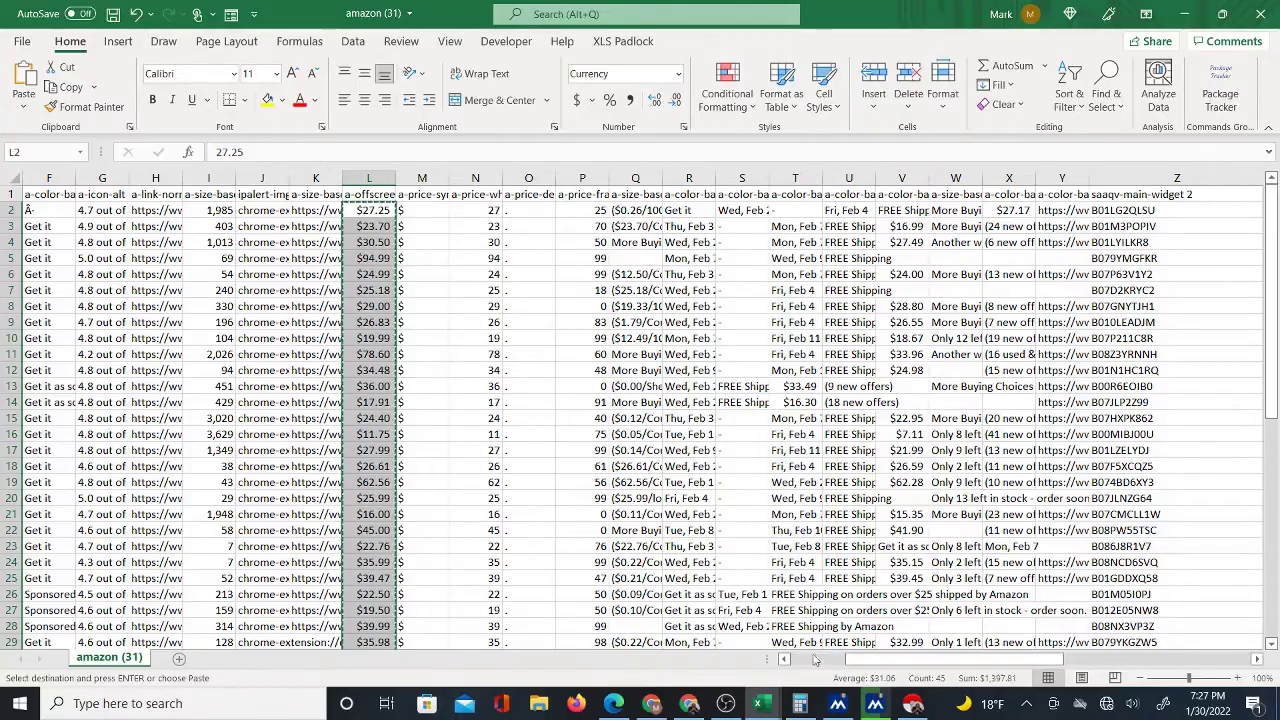
left_click_drag(873, 665, 1135, 670)
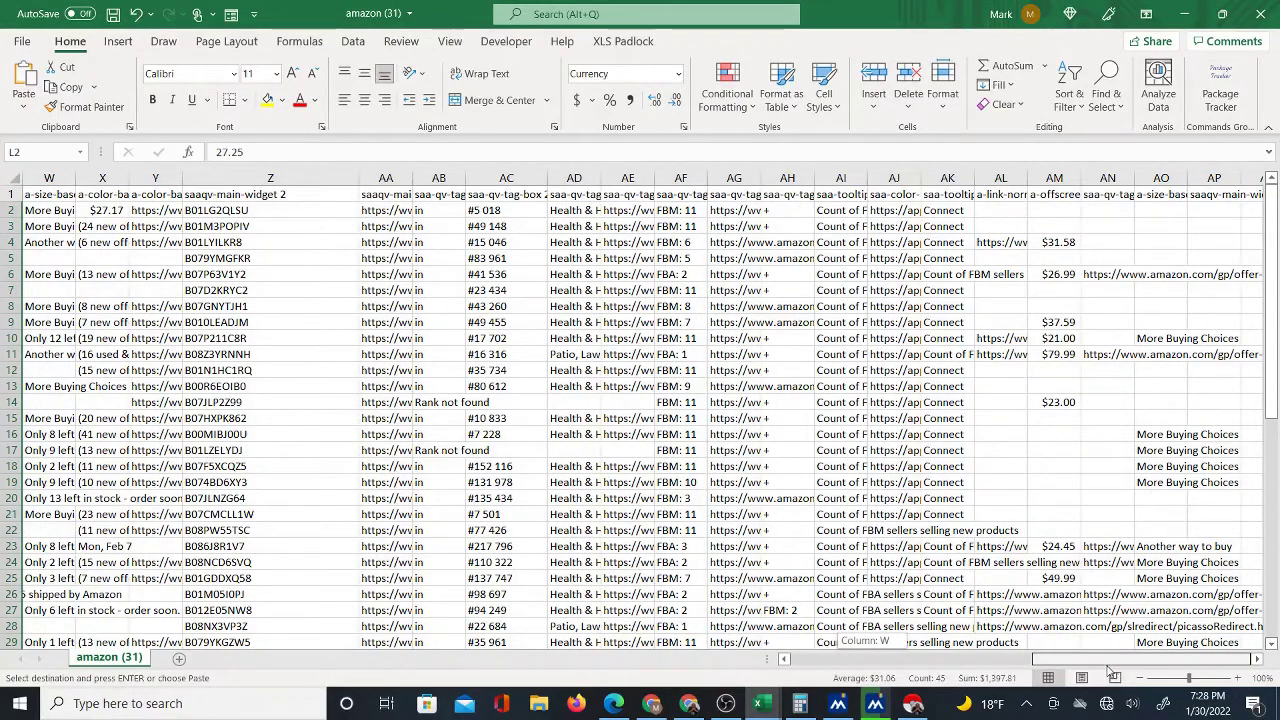
left_click_drag(1087, 675, 400, 665)
left_click(689, 703)
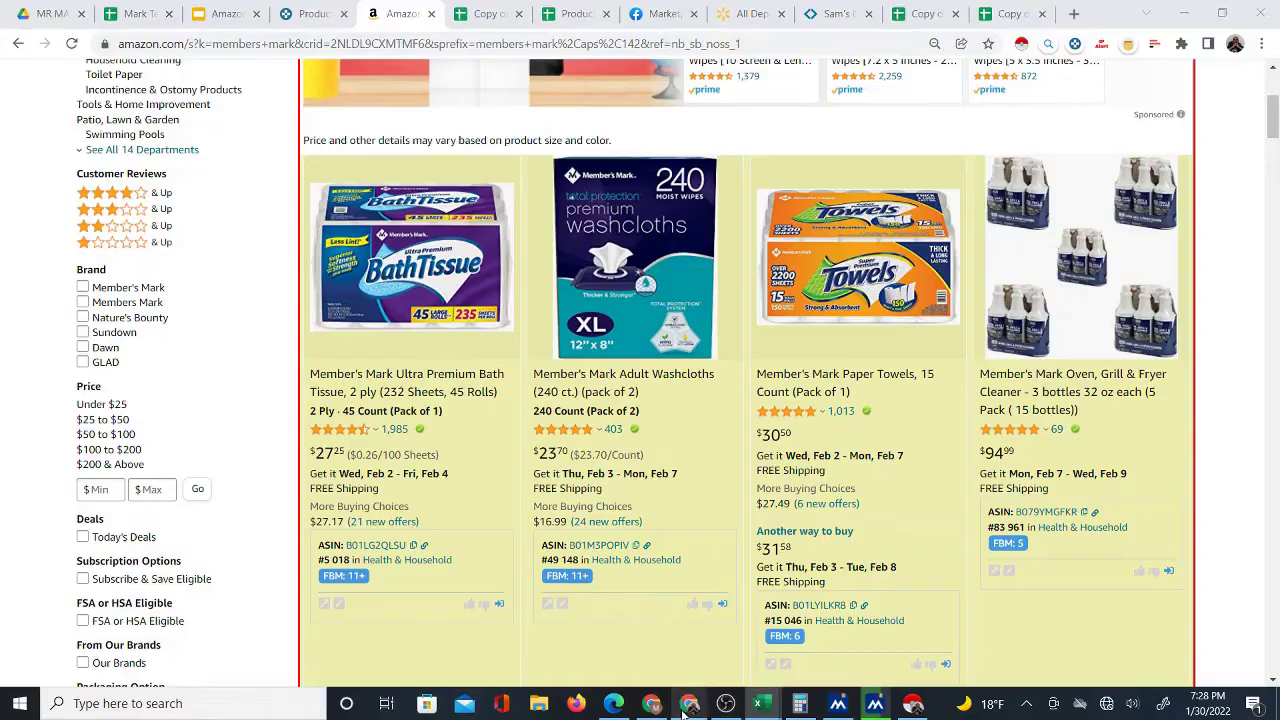
left_click(478, 13)
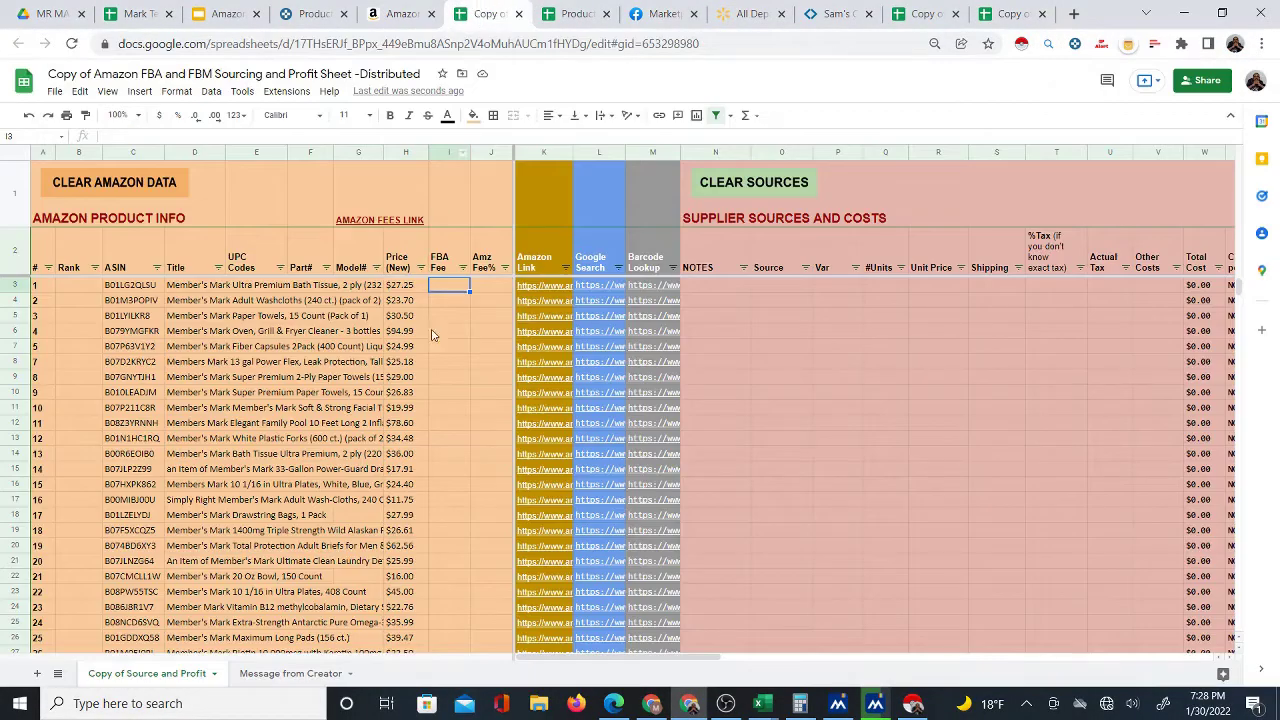
Check the first product's ASIN and link formula, and open its Amazon link in K3 to view the listing
left_click(545, 287)
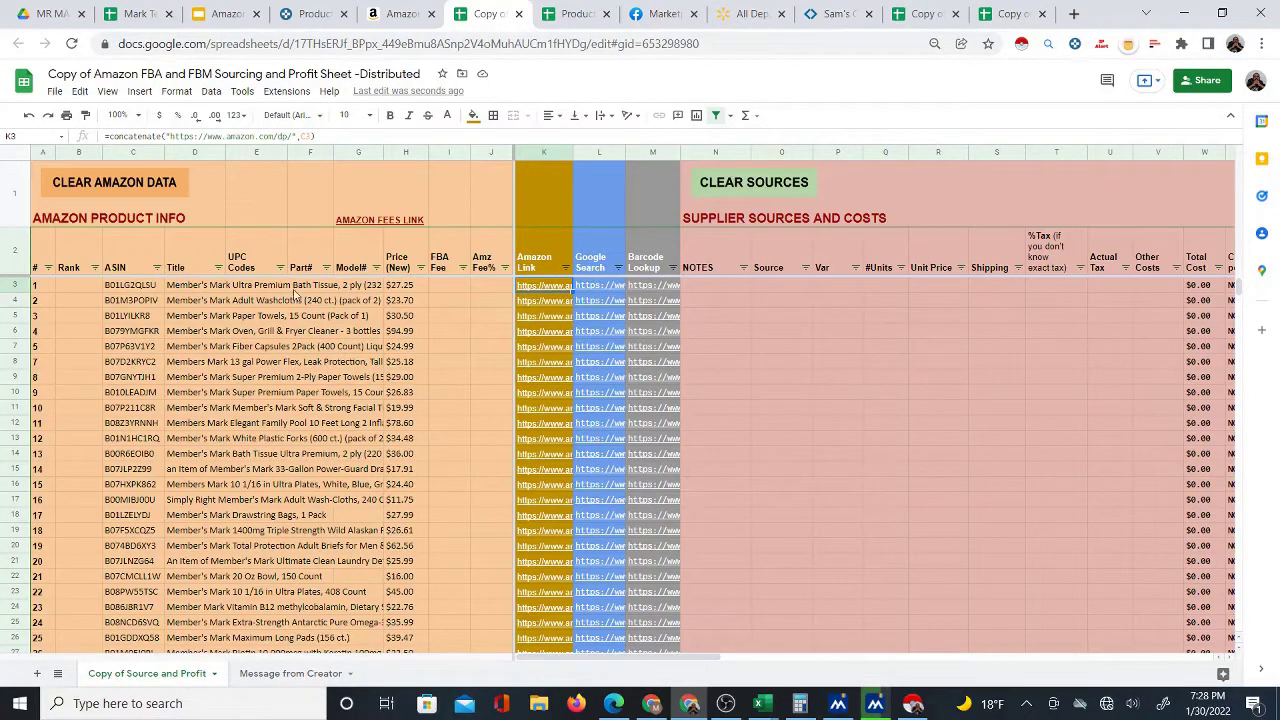
left_click(130, 286)
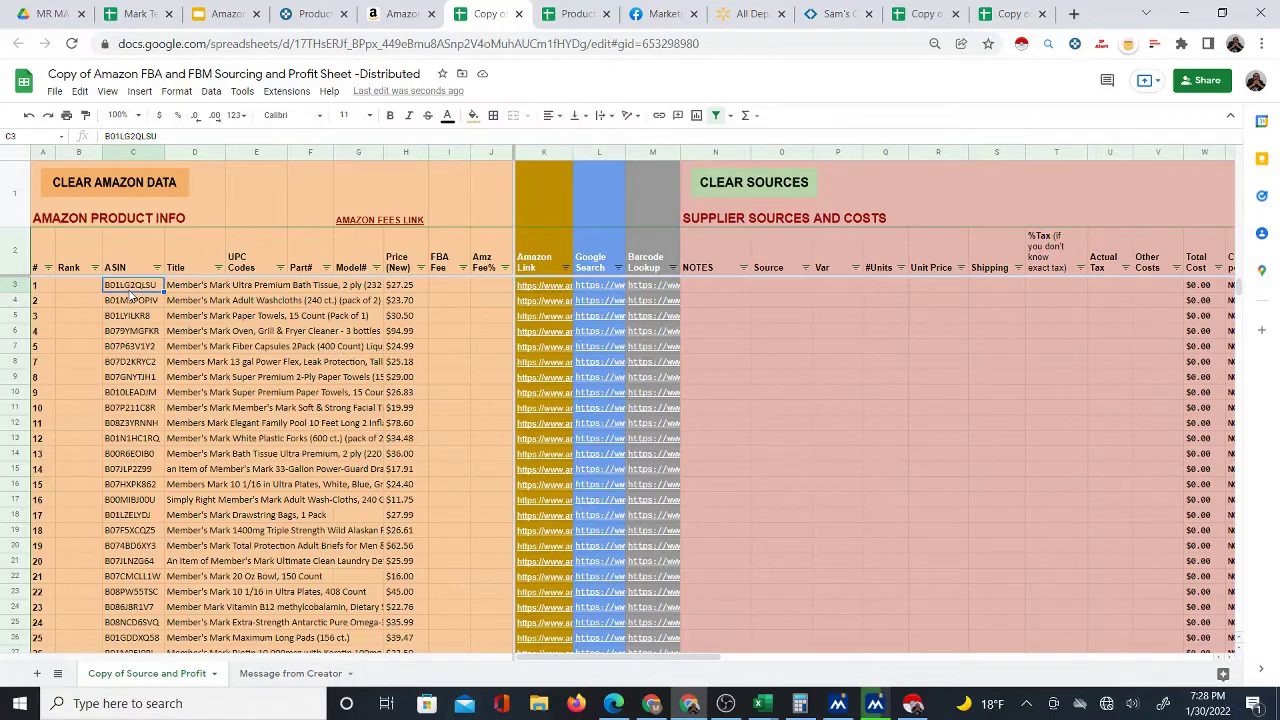
left_click(543, 290)
left_click(549, 304)
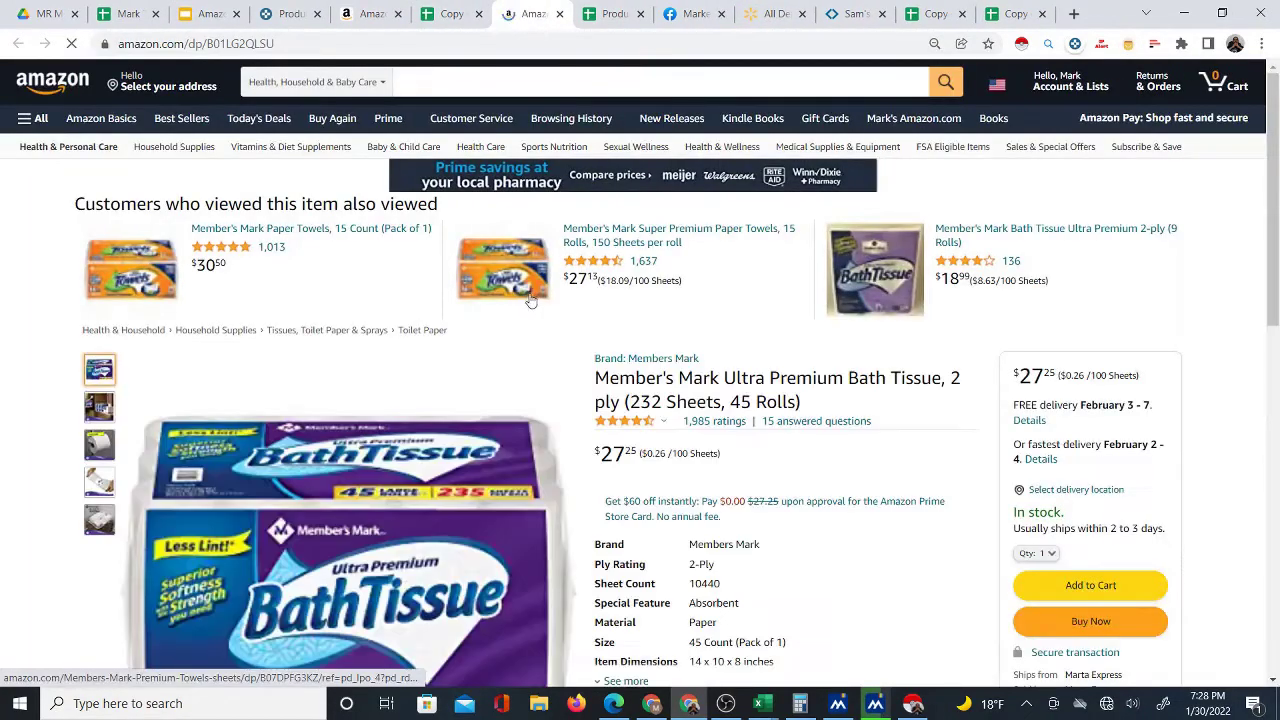
scroll(560, 415, "down", 2)
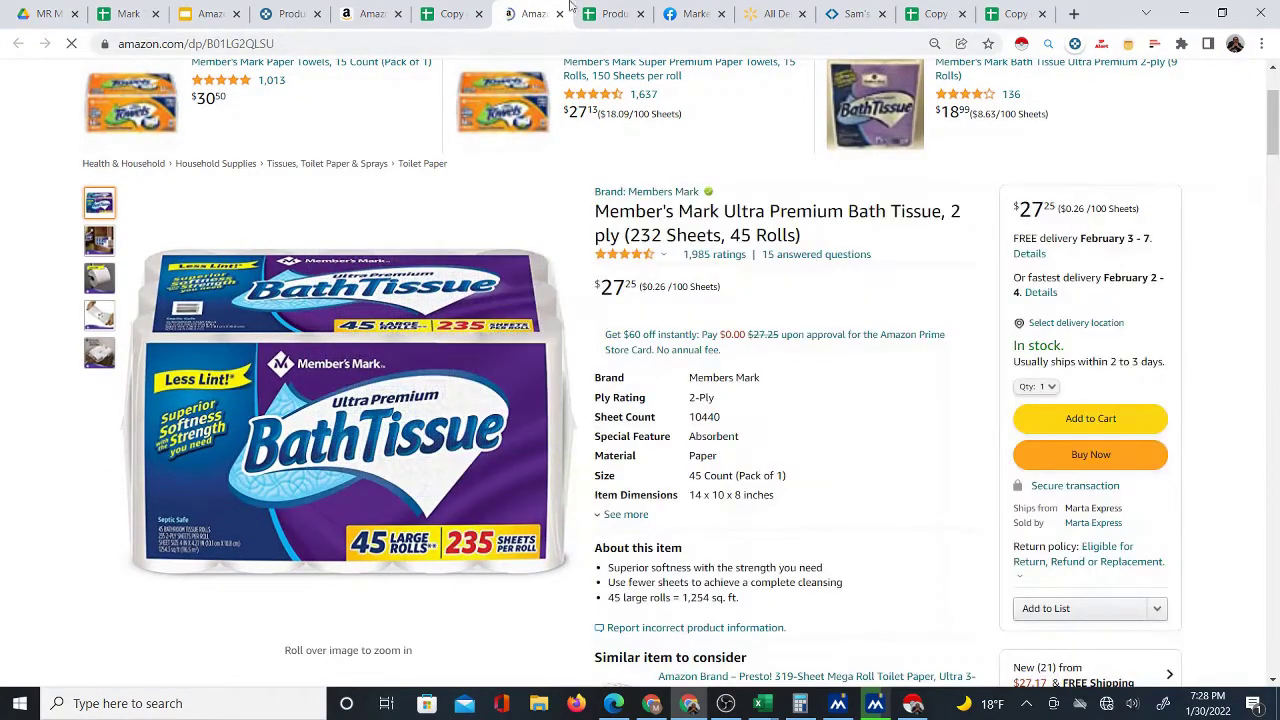
Open the first product's Google Search link from the Google Sheet and view the matching Sam's Club product page
left_click(450, 14)
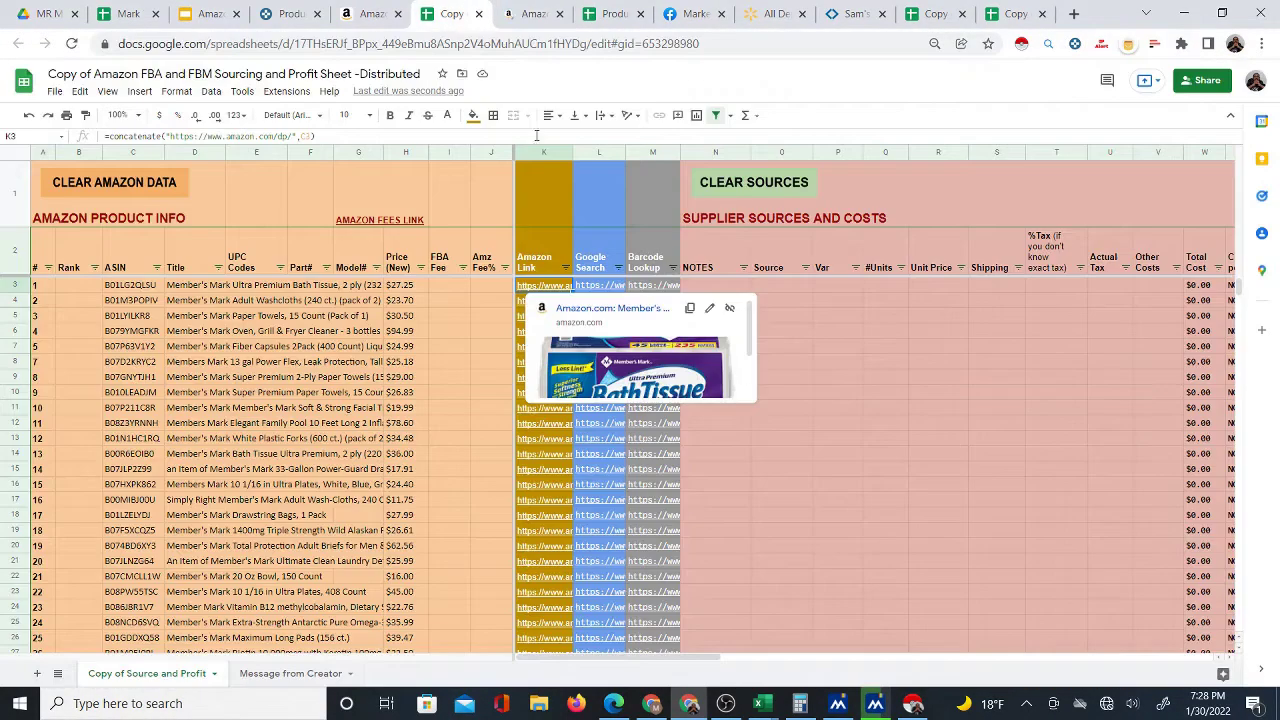
left_click(597, 290)
left_click(634, 312)
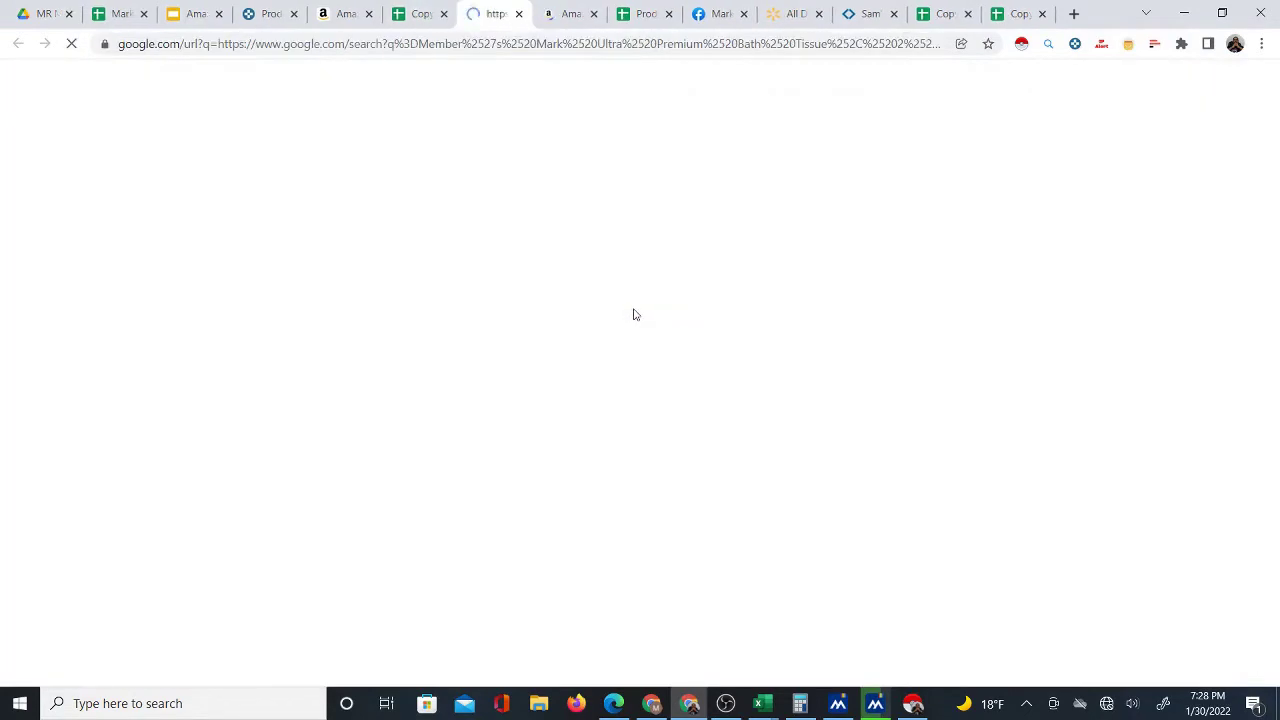
left_click(562, 14)
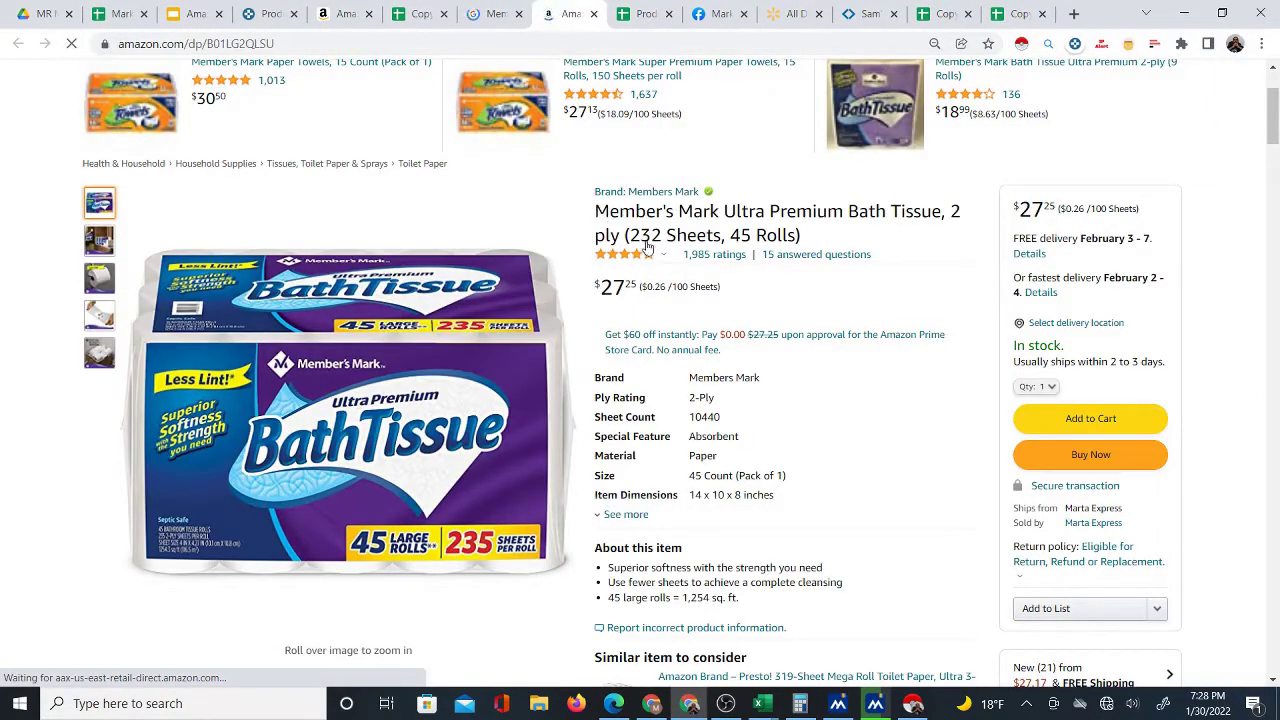
key("ctrl+shift+Tab")
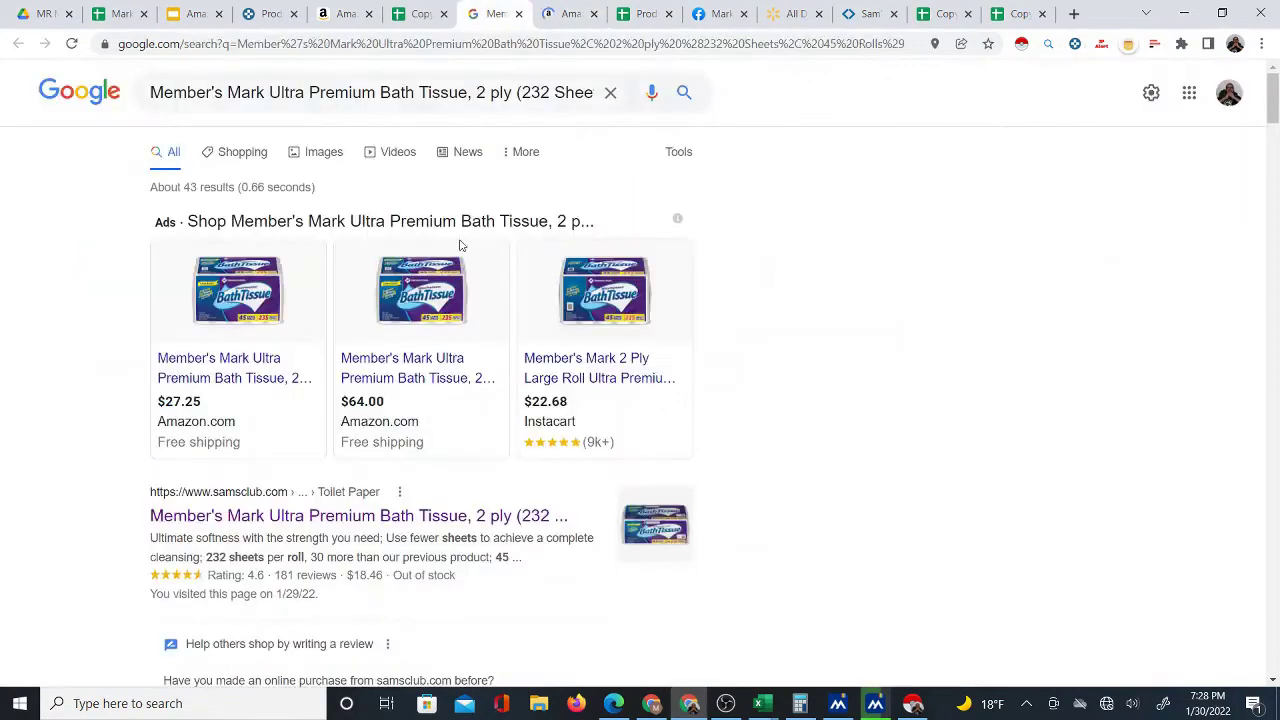
left_click(268, 516)
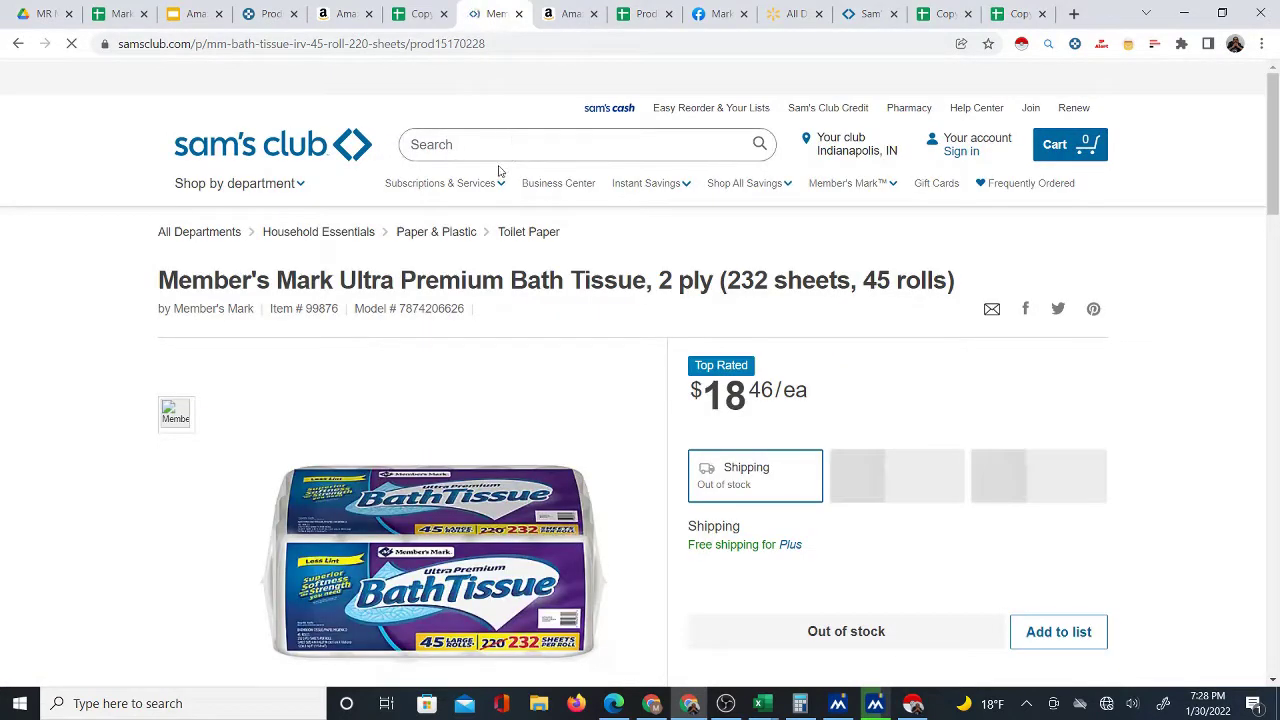
Review the bath tissue's profit and fee details on its Amazon listing, and select its price cell H3 in the Google Sheet
left_click(546, 22)
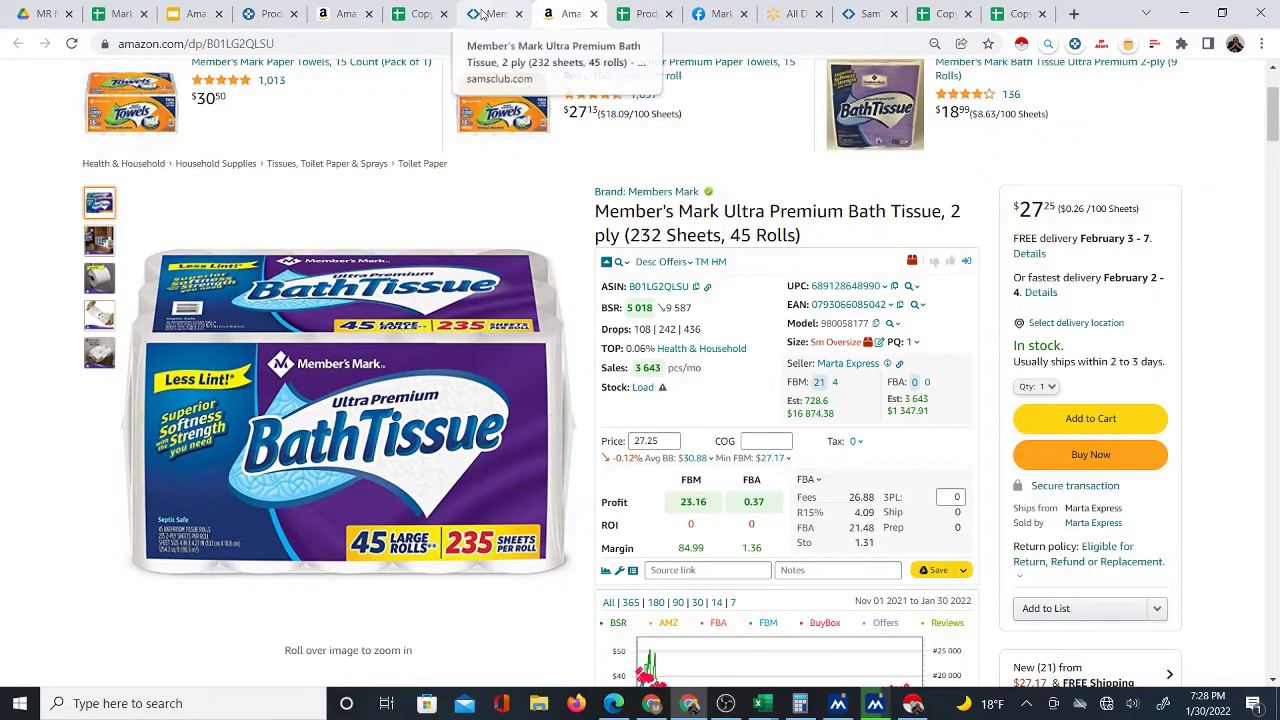
scroll(665, 405, "down", 2)
scroll(673, 405, "down", 5)
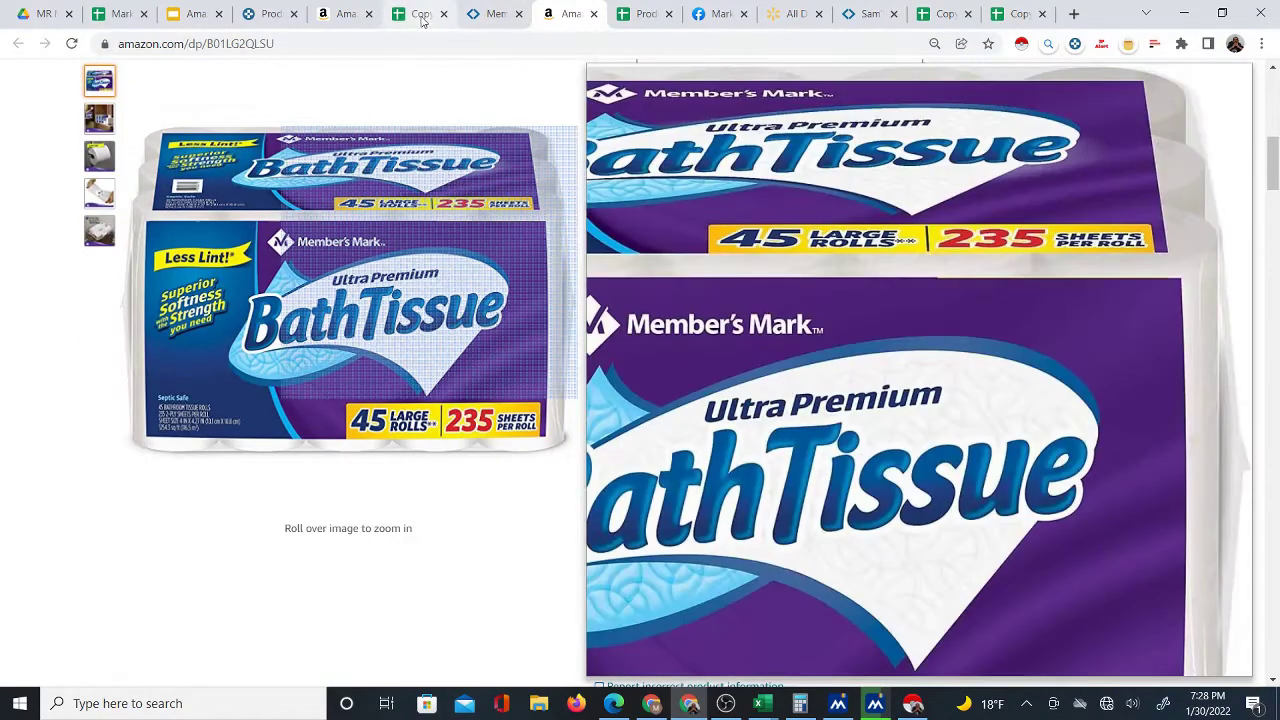
left_click(420, 16)
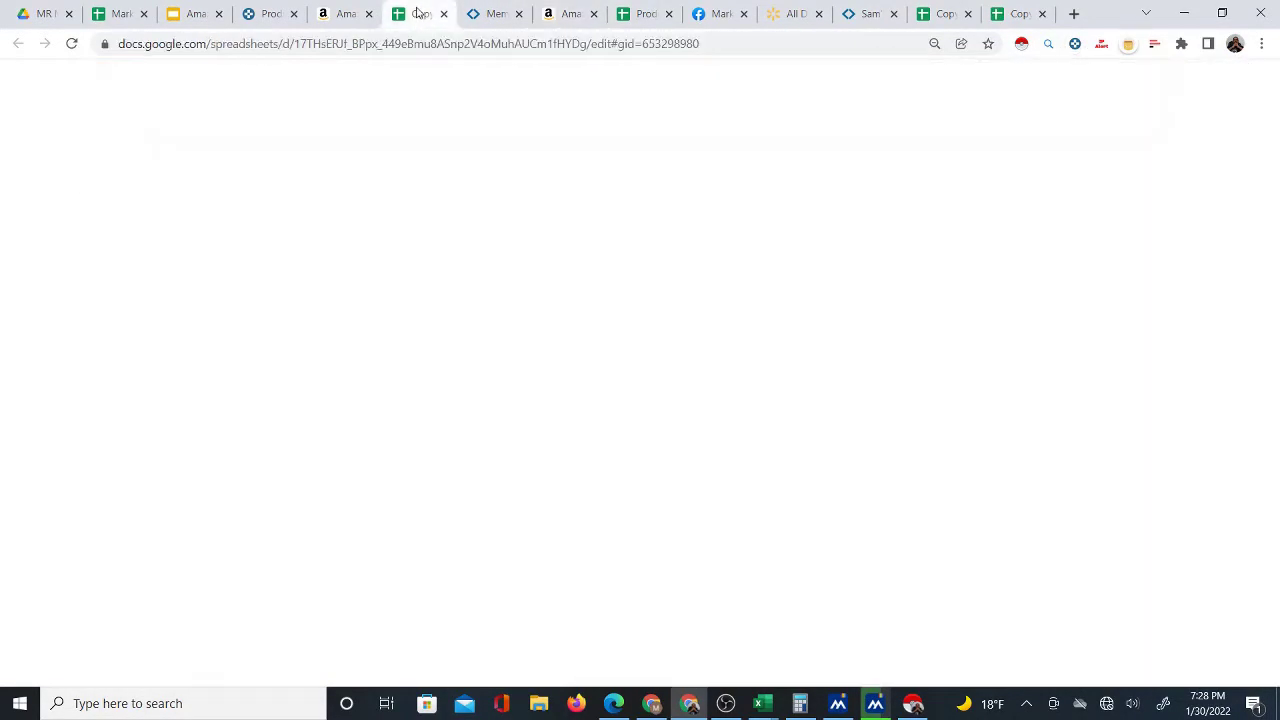
left_click(407, 287)
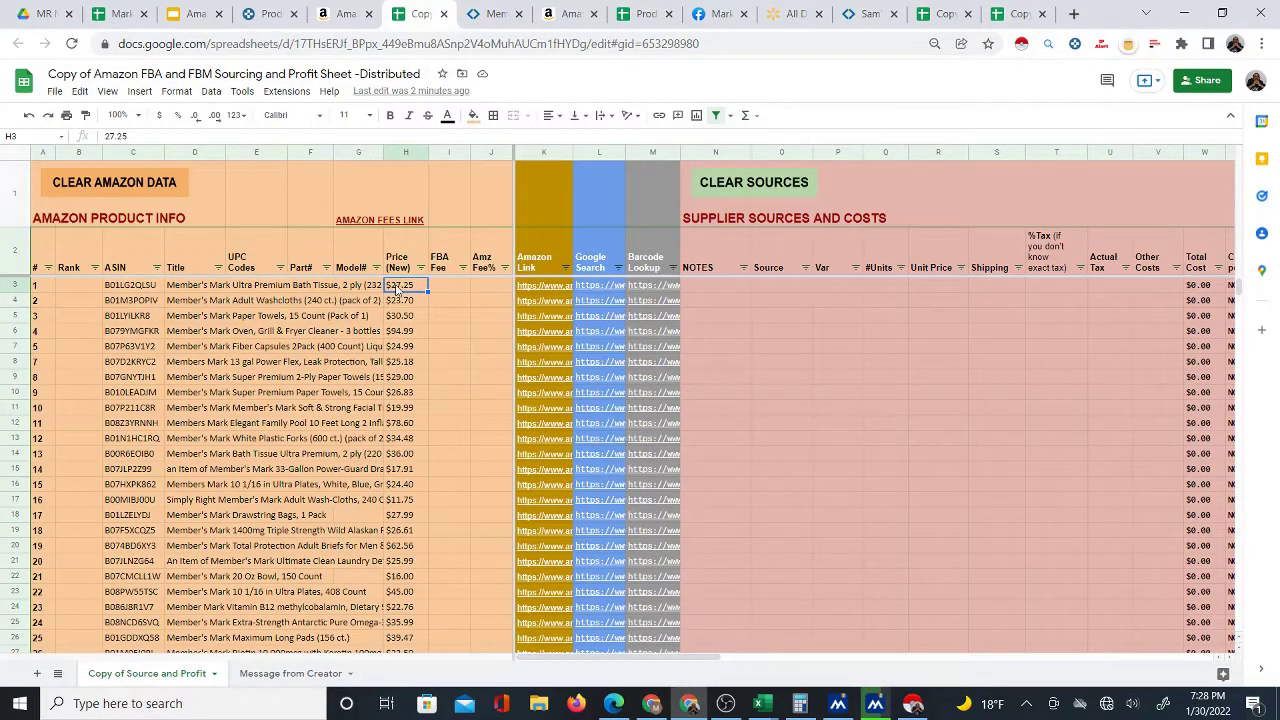
Copy the bath tissue page's URL from Sam's Club and paste it into the first product's Source cell O3
left_click(783, 288)
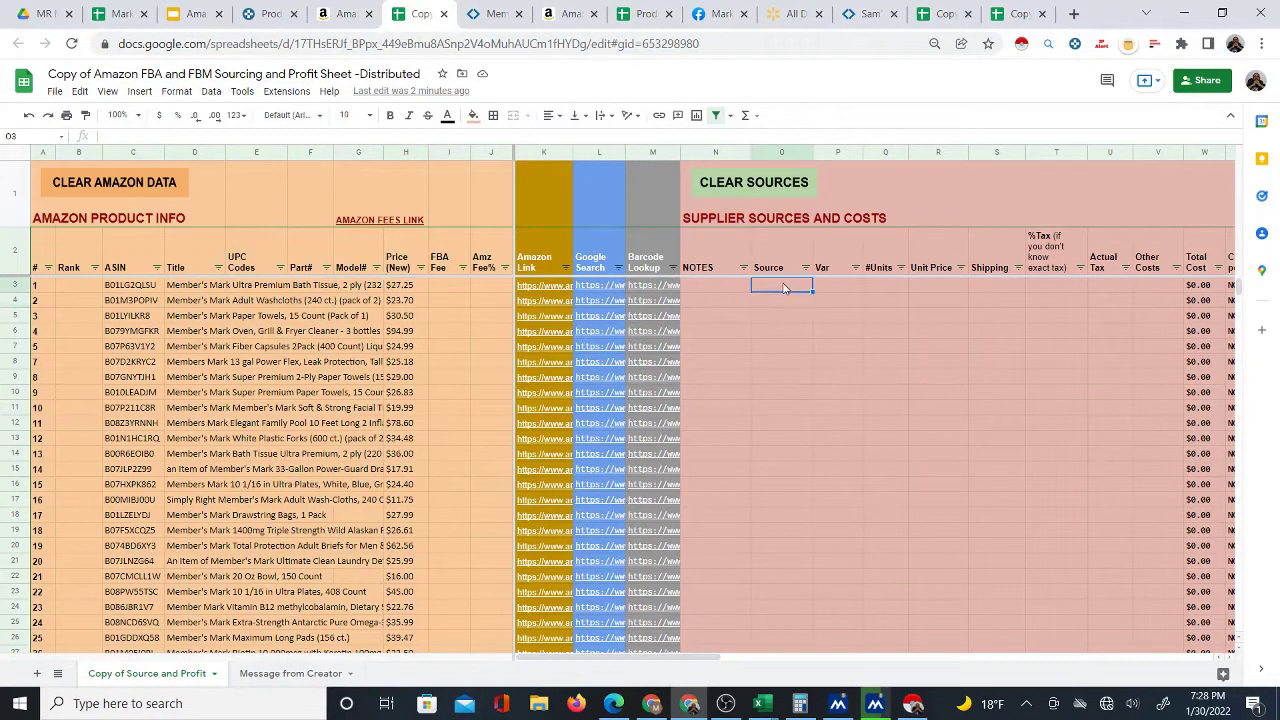
left_click(500, 15)
left_click(440, 45)
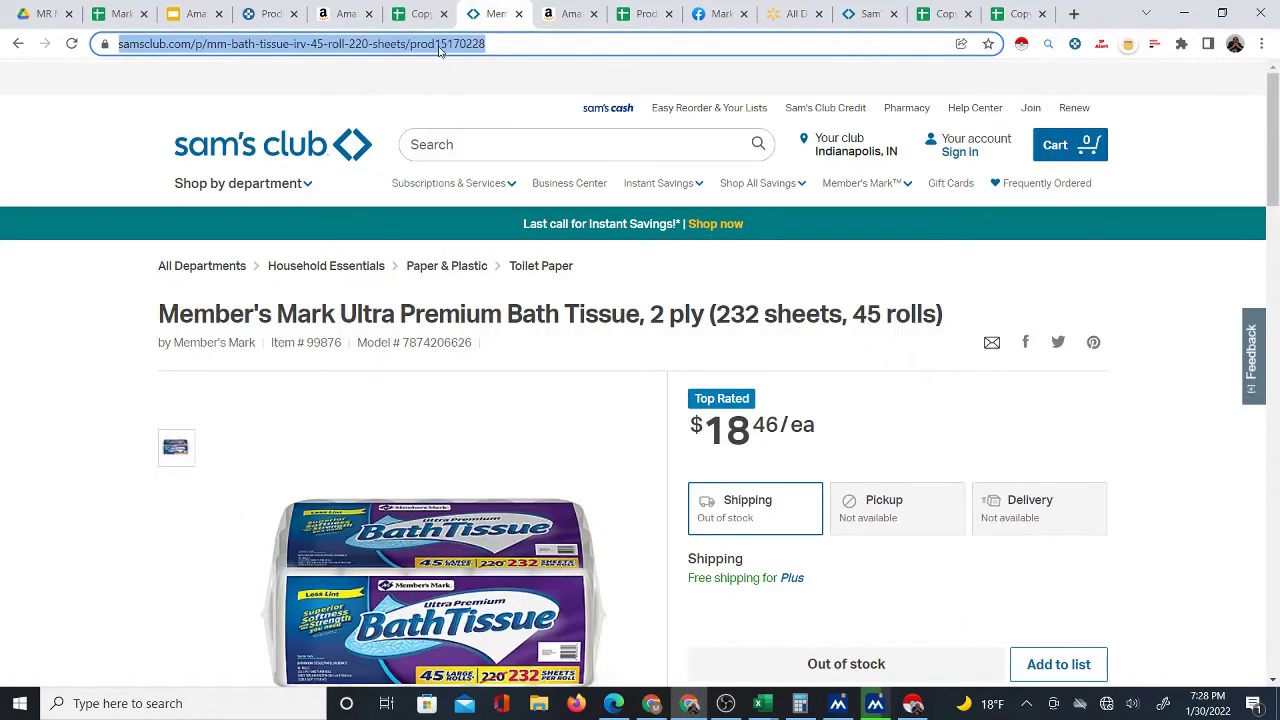
right_click(440, 48)
left_click(492, 165)
left_click(420, 14)
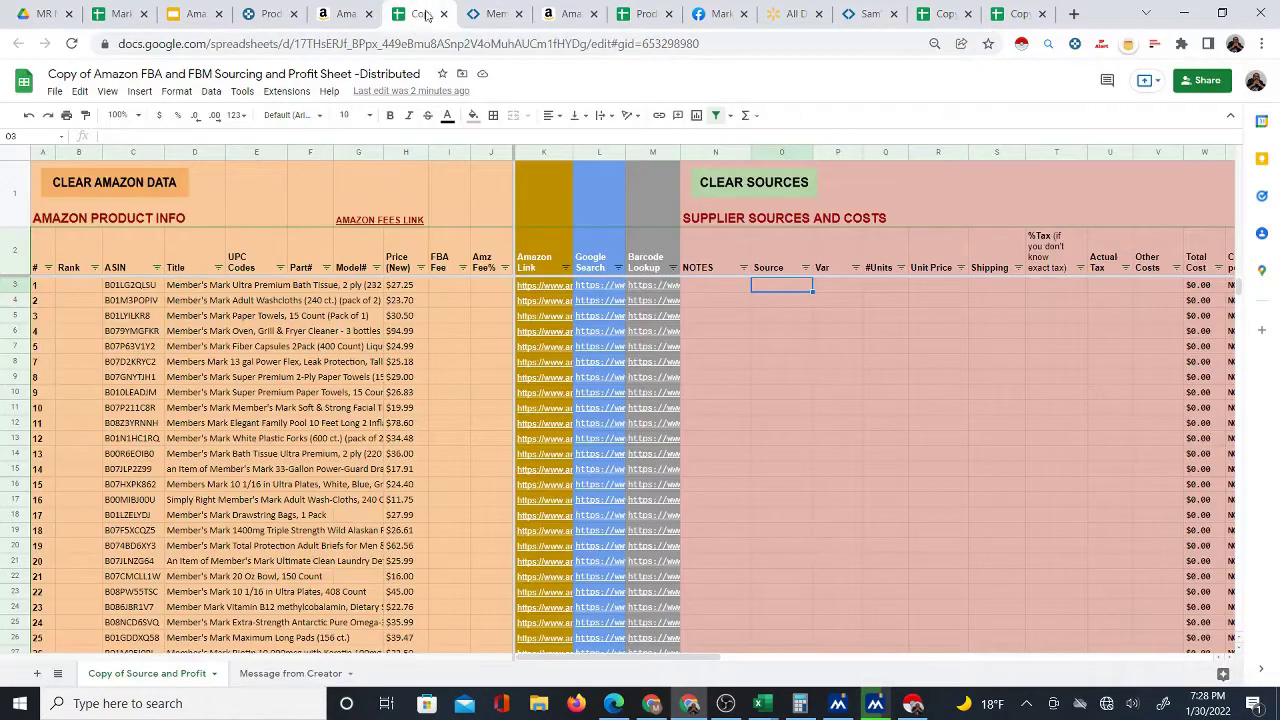
right_click(783, 288)
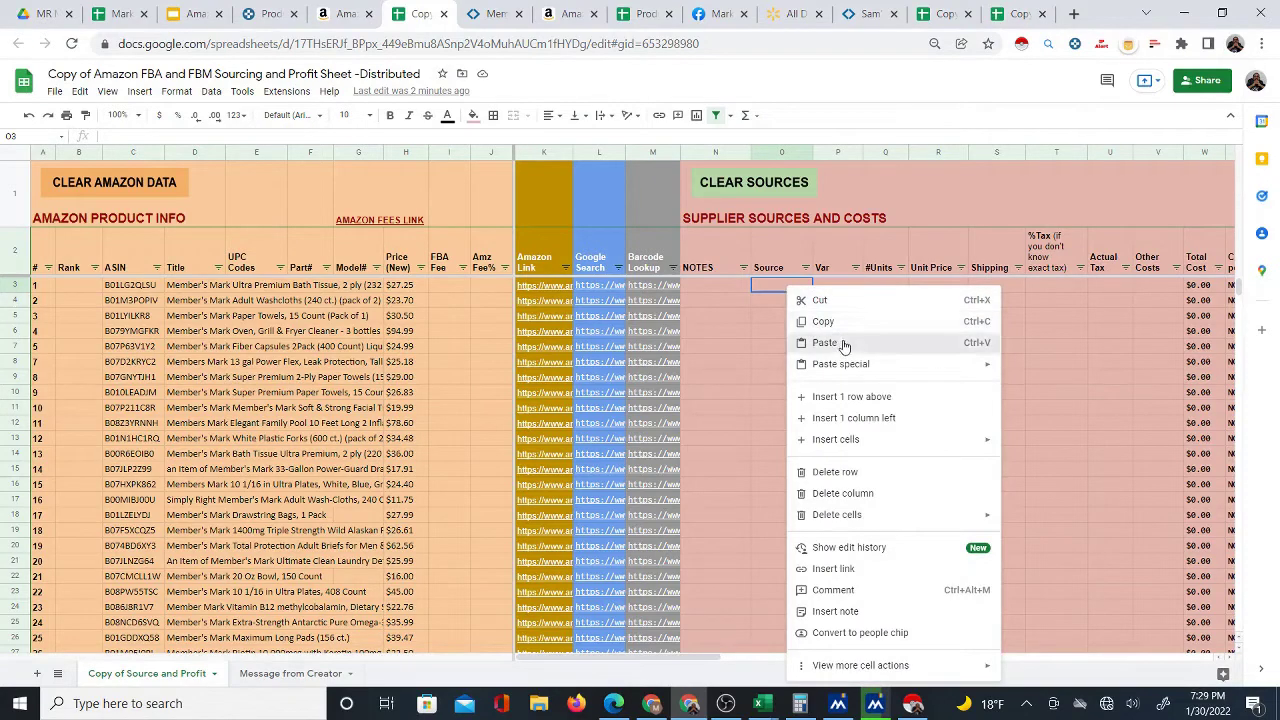
left_click(840, 343)
left_click(842, 288)
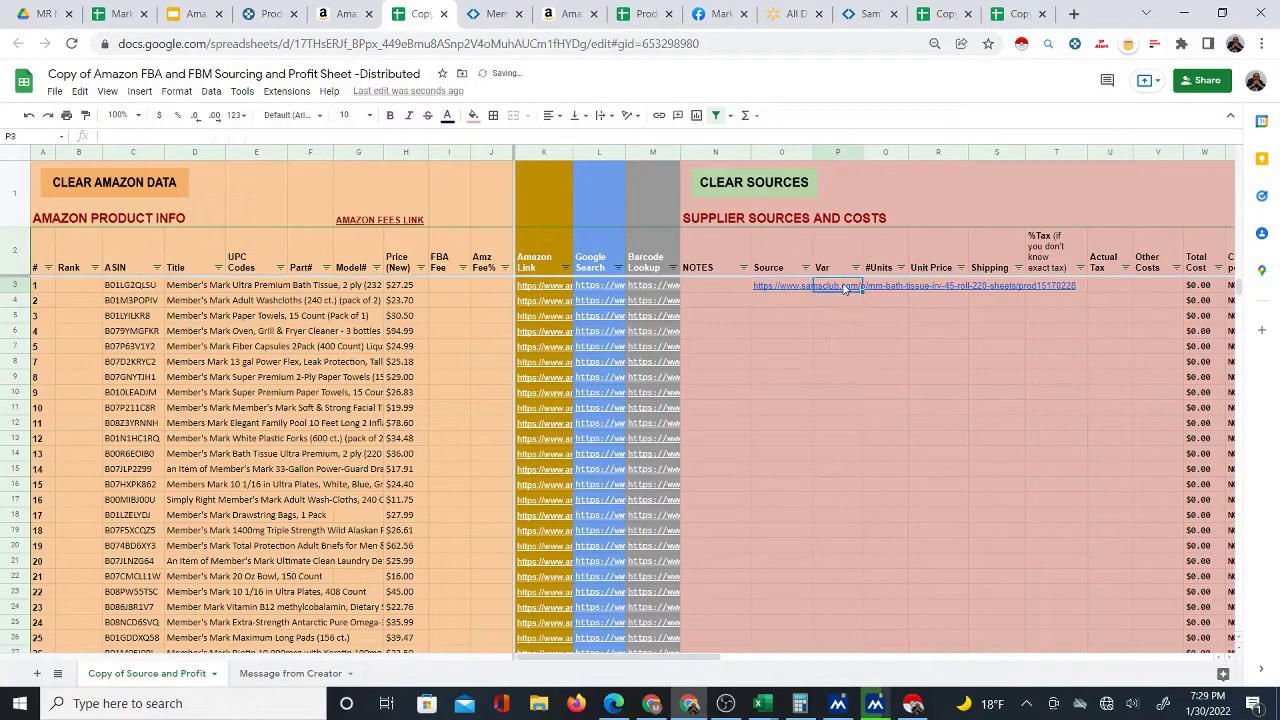
Check the Sam's Club price, and enter 1 in #Units and 18.46 in Unit Price for the first product
left_click(495, 14)
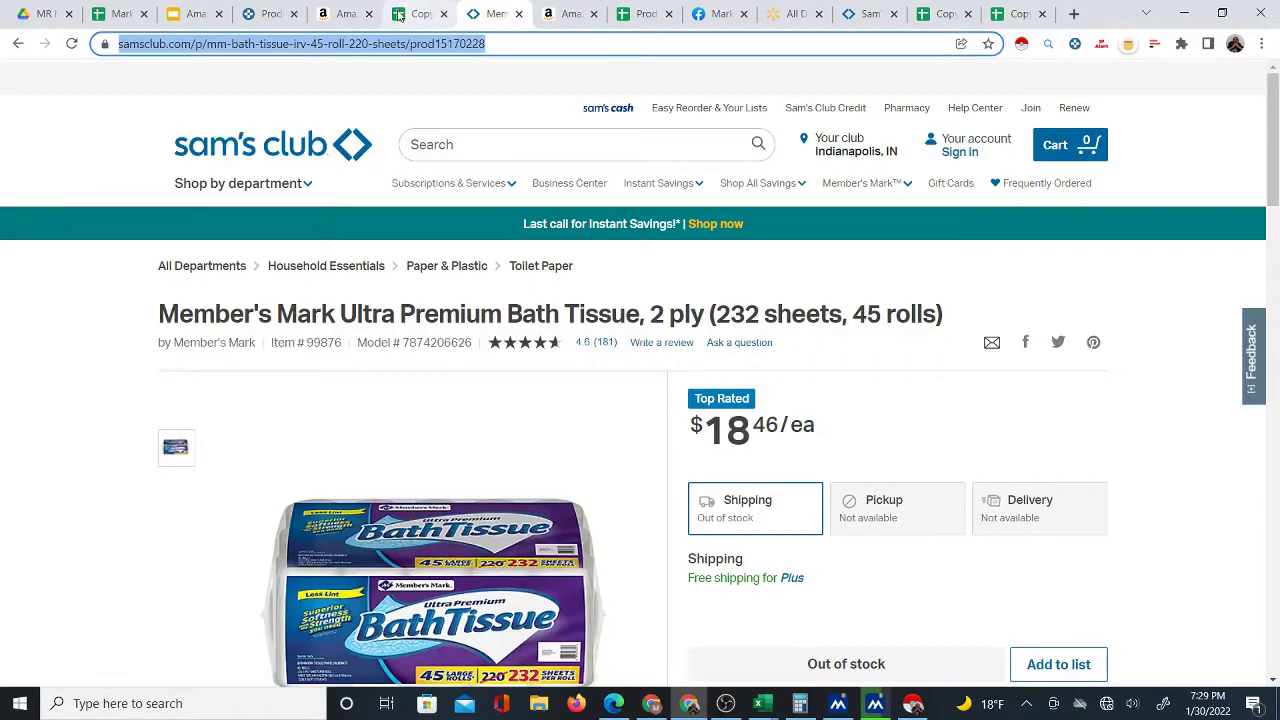
left_click(415, 14)
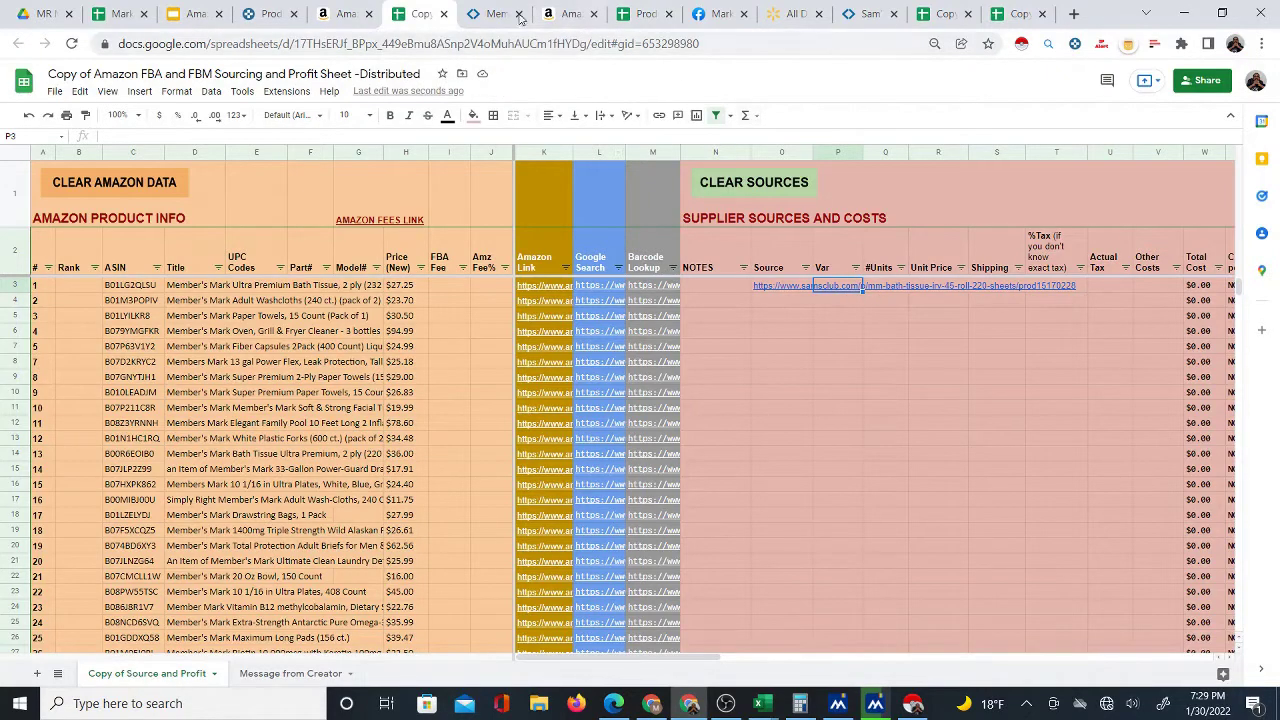
left_click(505, 14)
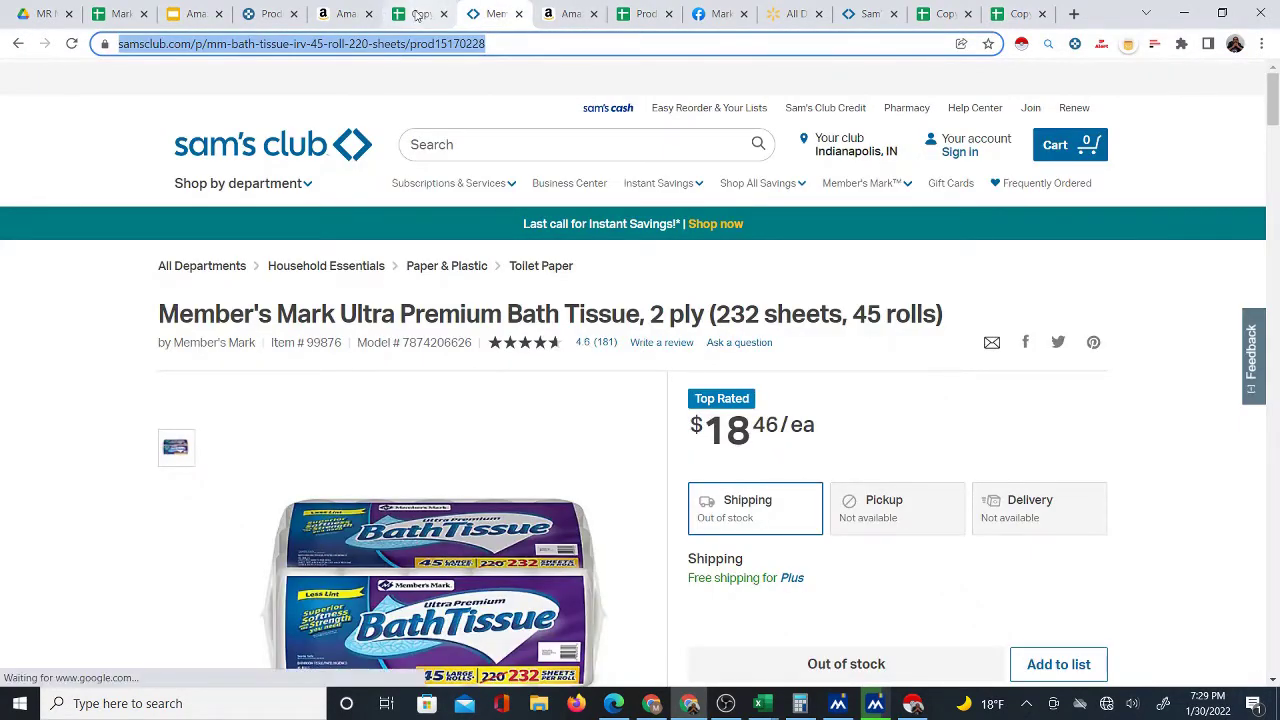
left_click(415, 14)
left_click(882, 290)
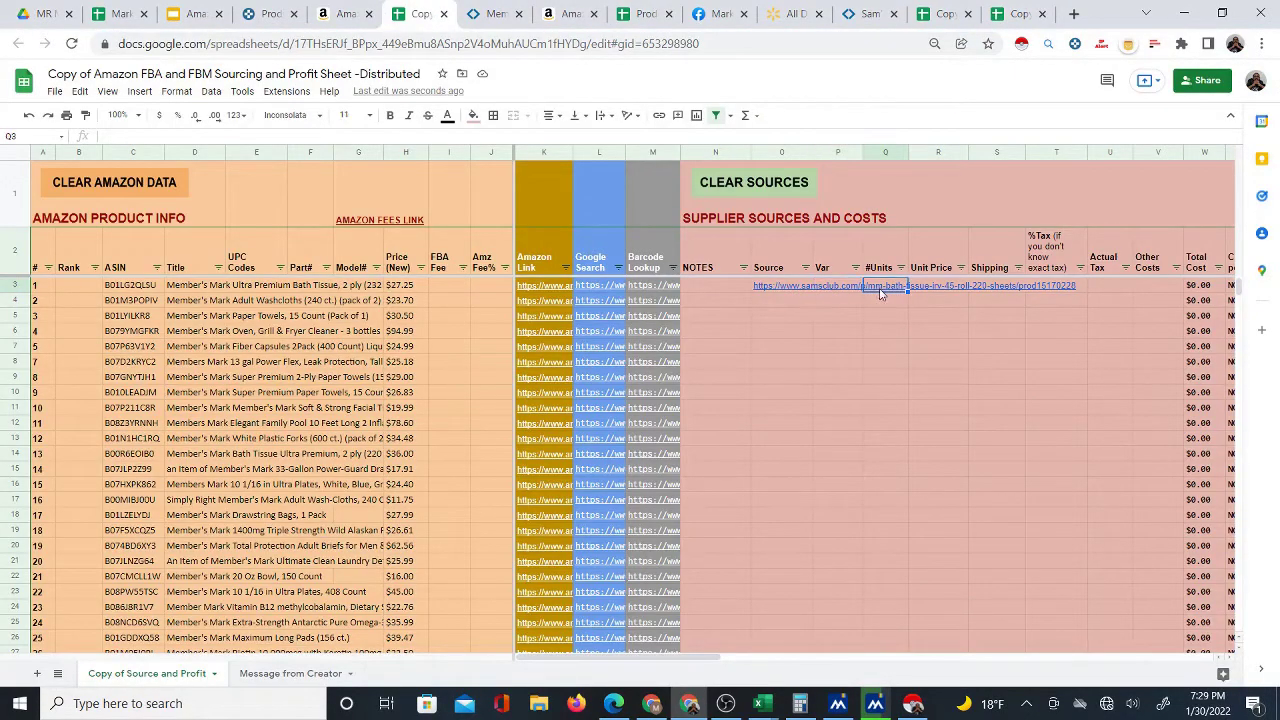
type("1")
key("Tab")
type("1")
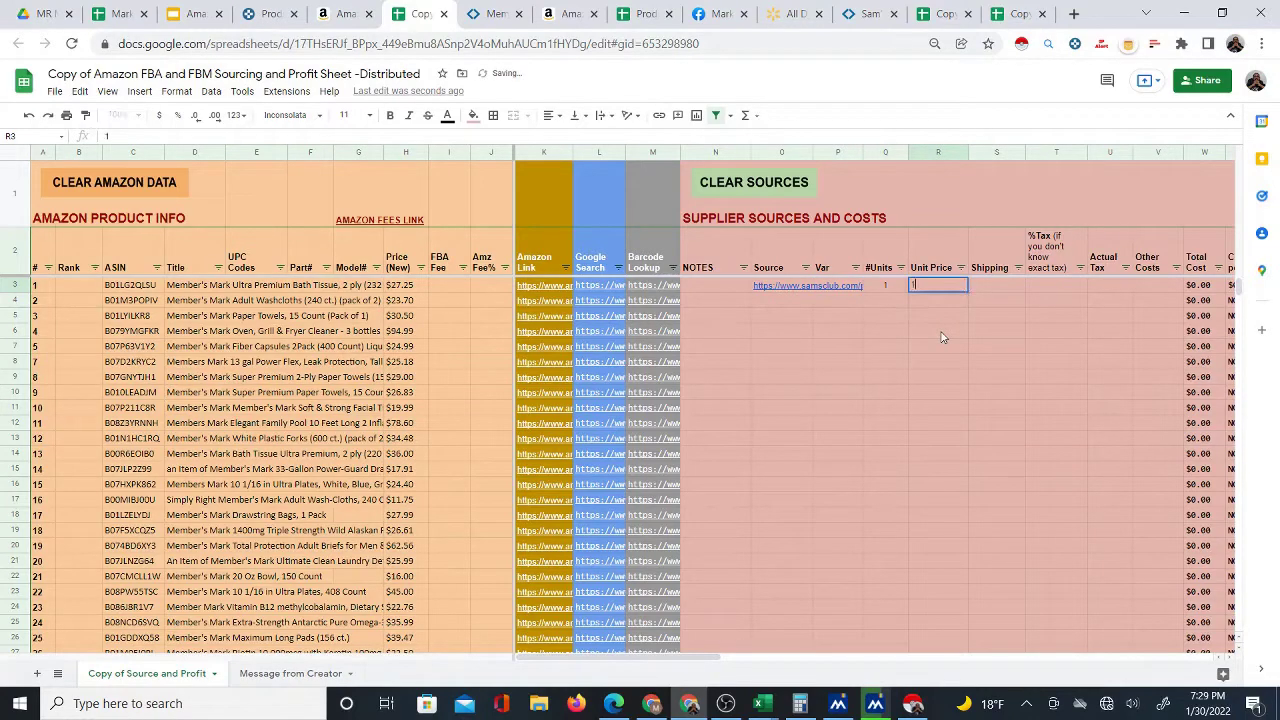
type("8.46")
key("Tab")
key("Tab")
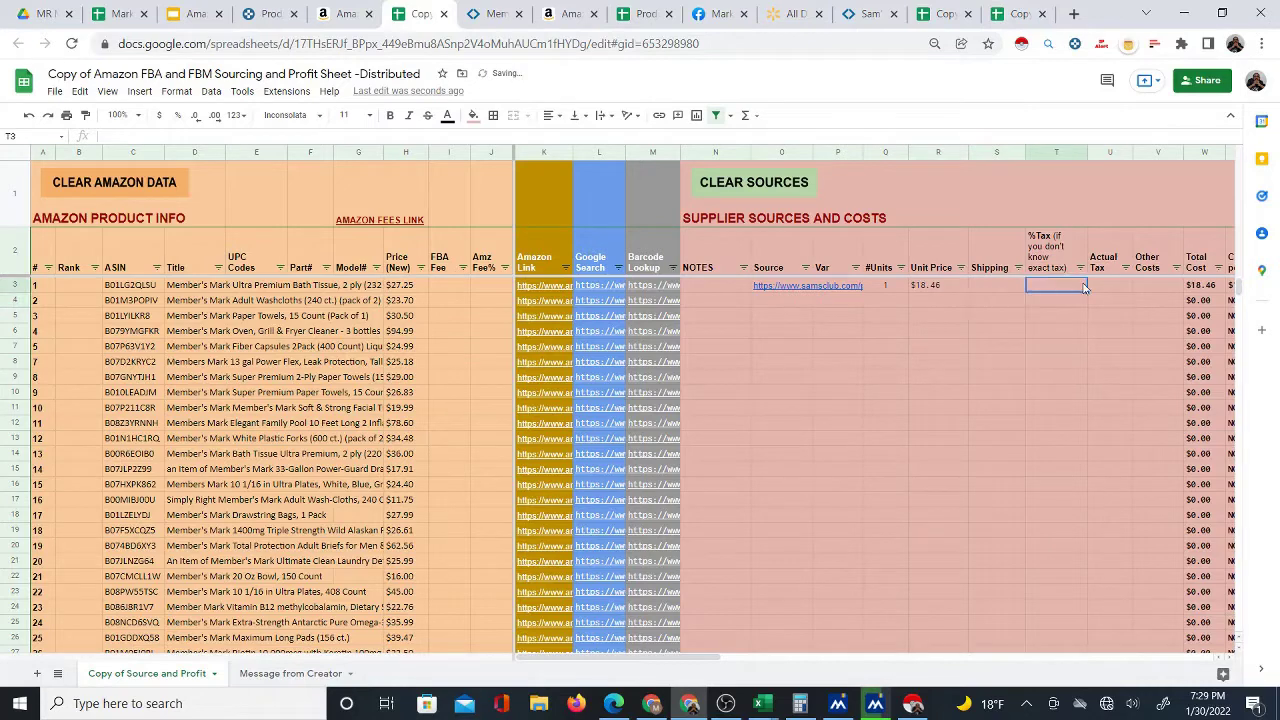
Look across the first product's cost and profit estimate cells in row 3, from Other Costs to Est. Profit (FBM)
left_click(1151, 289)
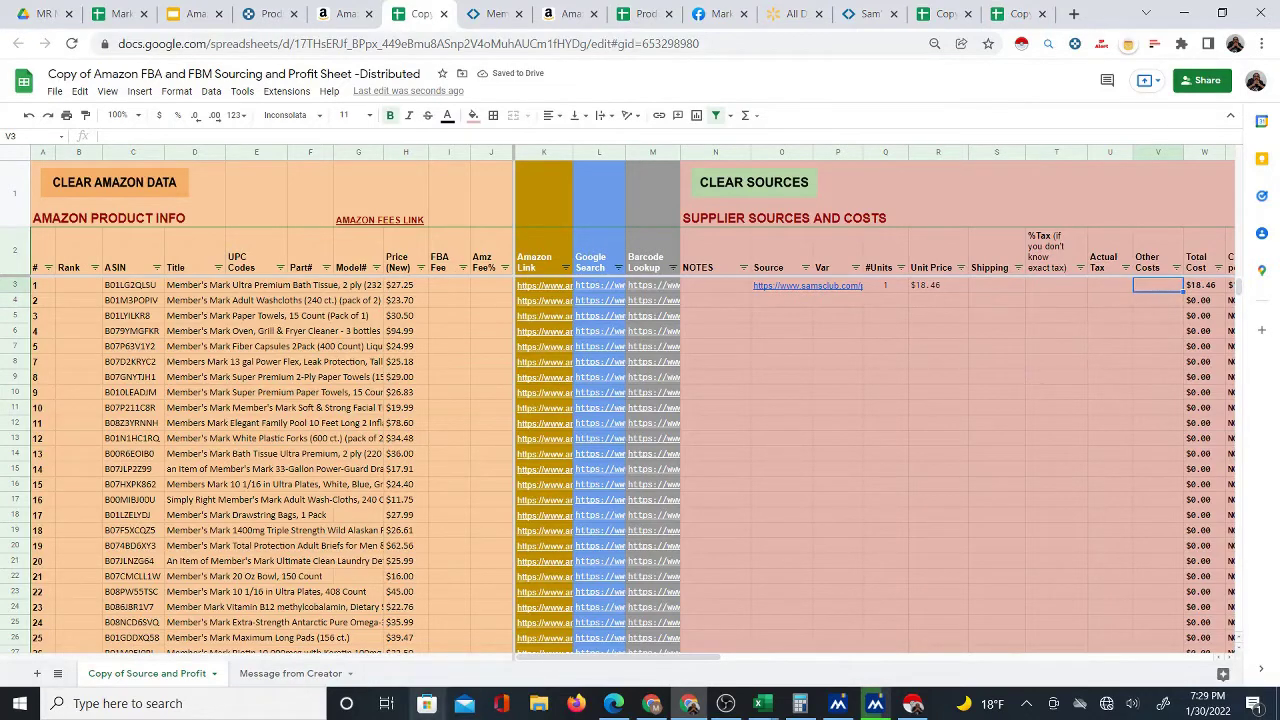
key("Tab")
key("Tab")
key("Tab")
key("Tab")
key("Tab")
key("Tab")
key("Tab")
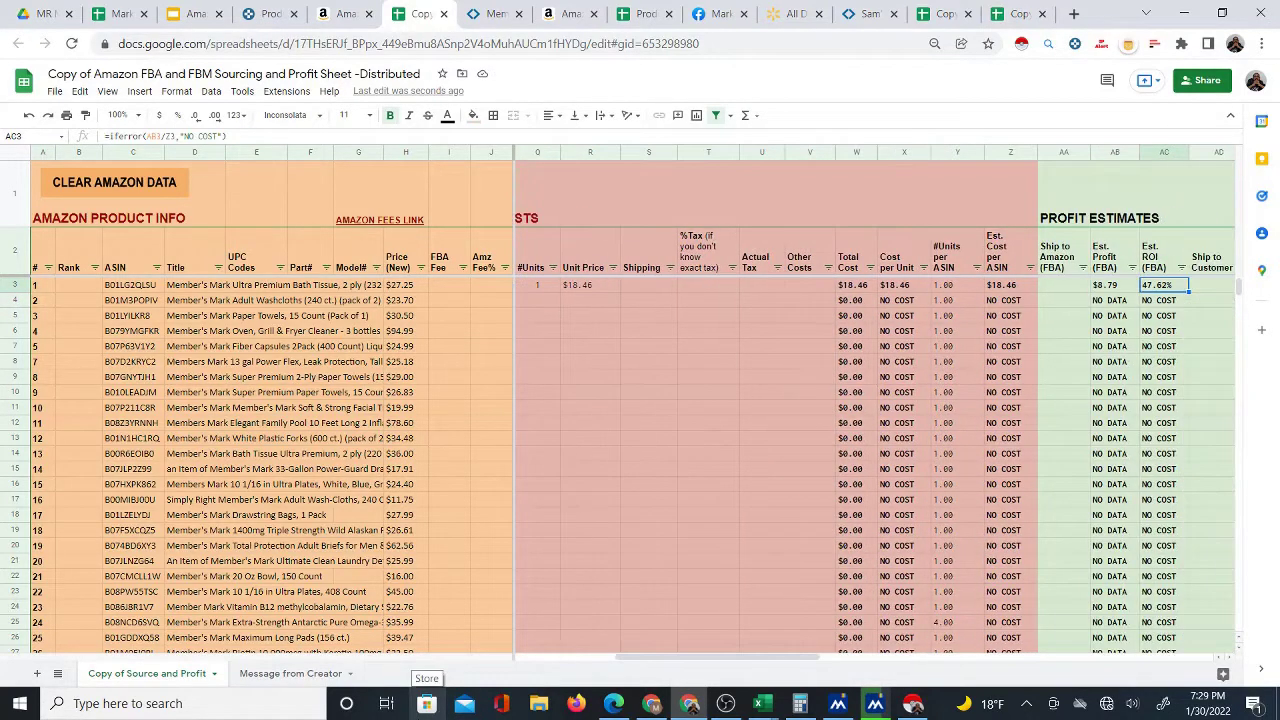
key("Tab")
key("Tab")
key("Left")
key("Left")
key("Left")
key("Left")
key("Left")
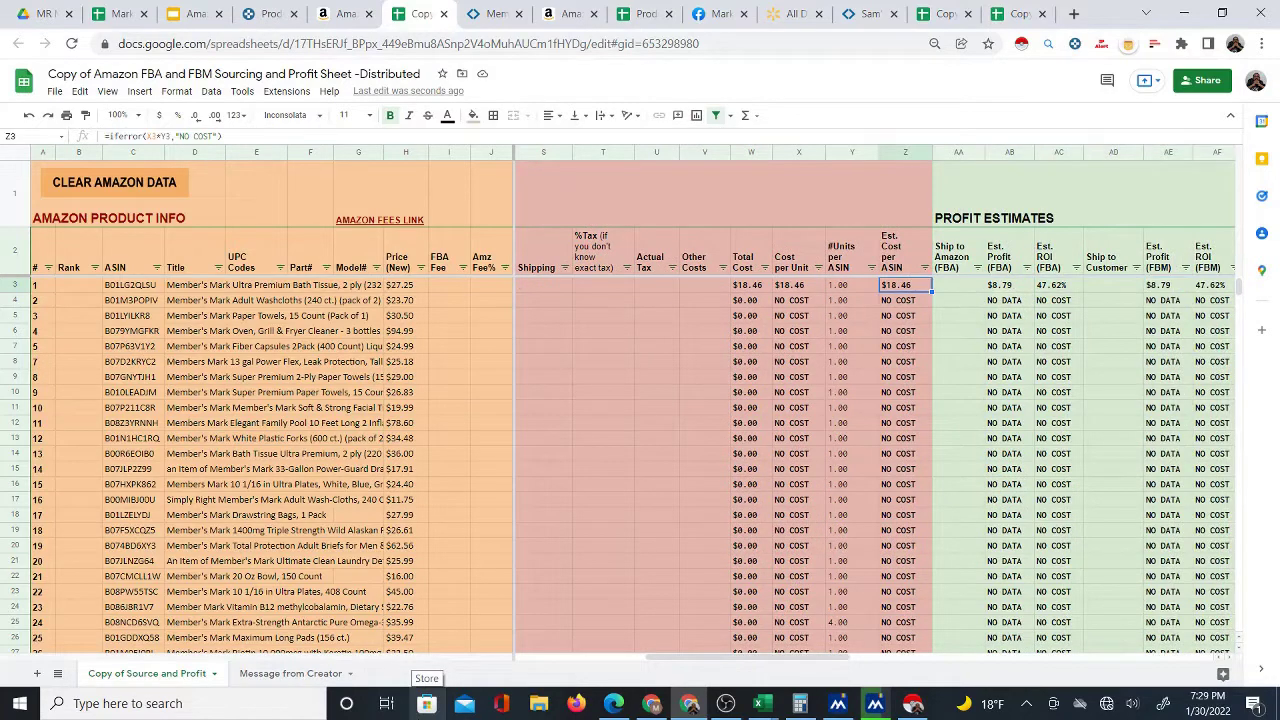
key("Left")
key("Left")
key("Left")
key("Right")
key("Right")
key("Left")
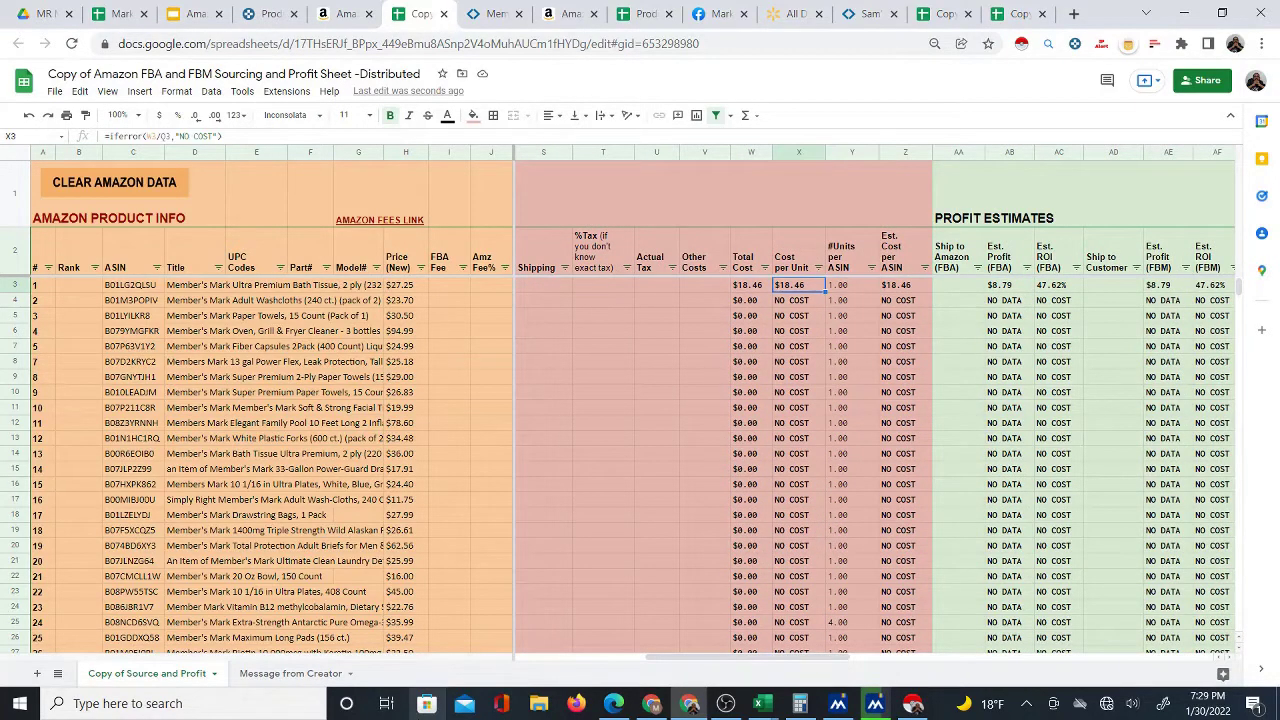
Set the first product's Amz Fee% in J3 to 15%, and select its FBA Fee cell I3
key("Left")
key("Left")
key("Left")
key("Left")
key("Left")
key("Left")
key("Left")
key("Left")
key("Left")
key("Left")
key("Left")
key("Left")
key("Left")
key("Left")
key("Left")
key("Left")
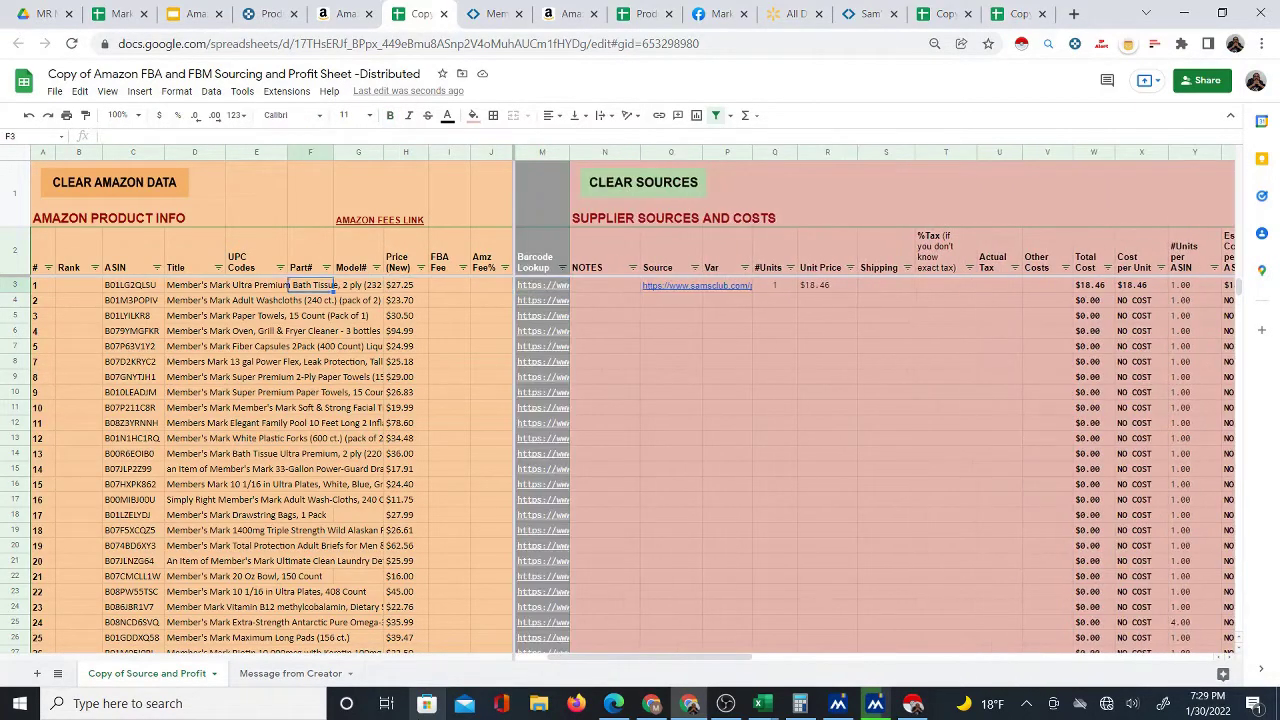
key("Right")
key("Right")
key("Right")
key("Right")
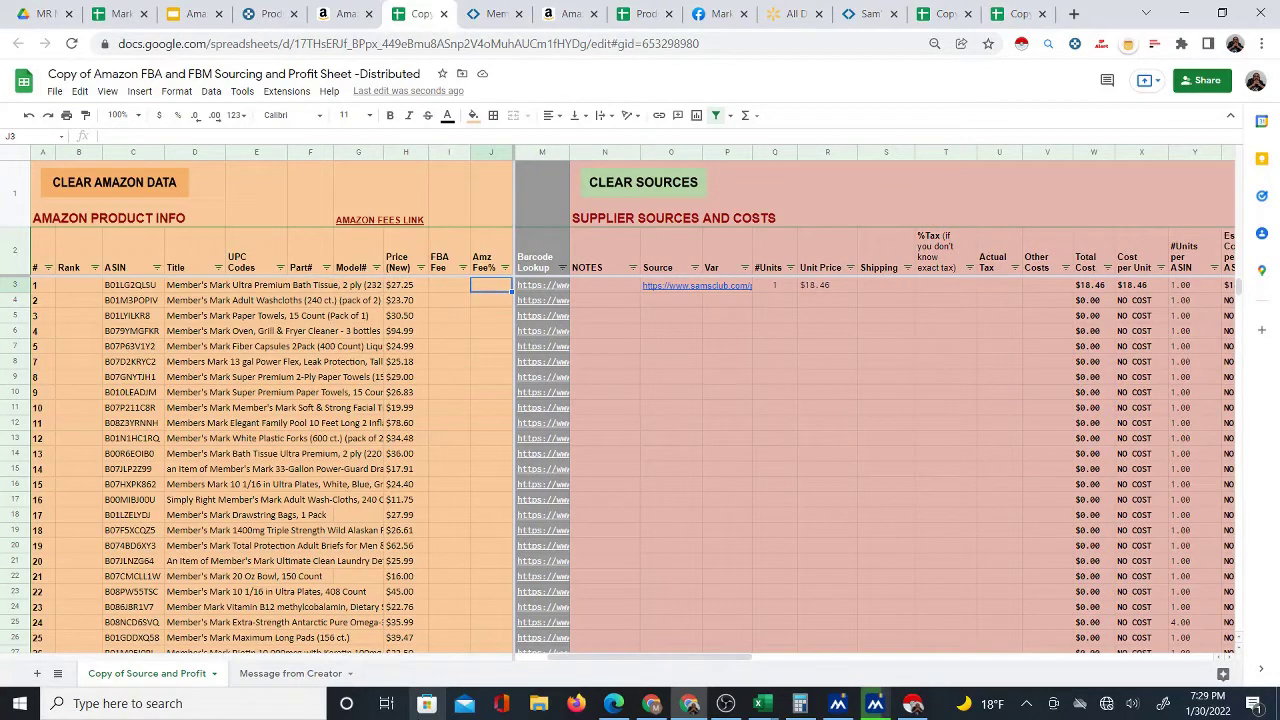
type("15%")
key("Return")
key("Up")
key("Left")
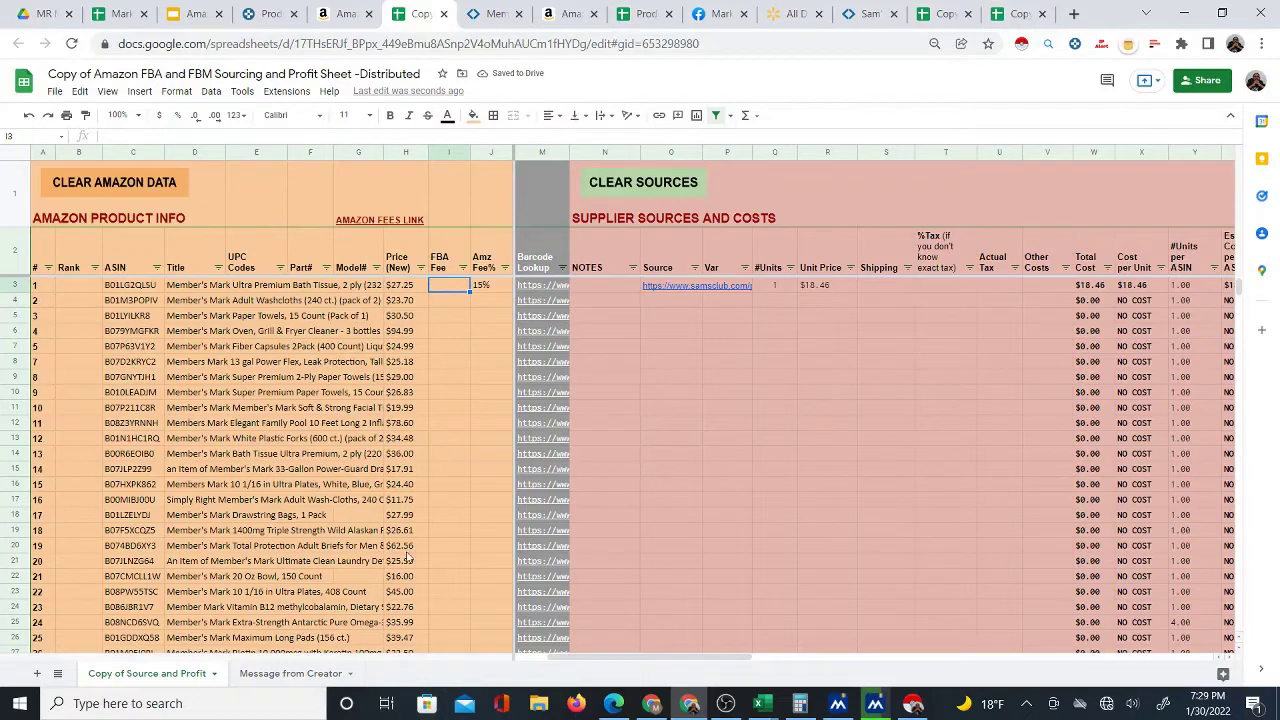
left_click(568, 14)
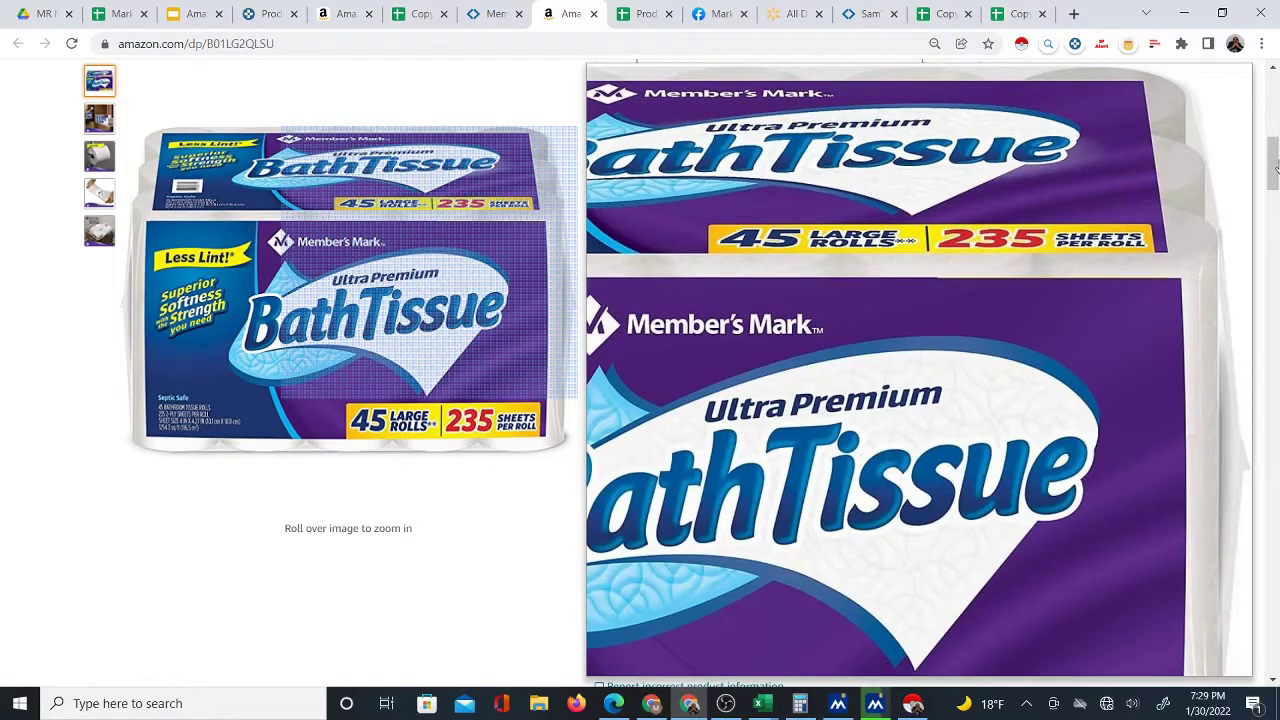
scroll(1164, 304, "up", 3)
scroll(813, 280, "down", 2)
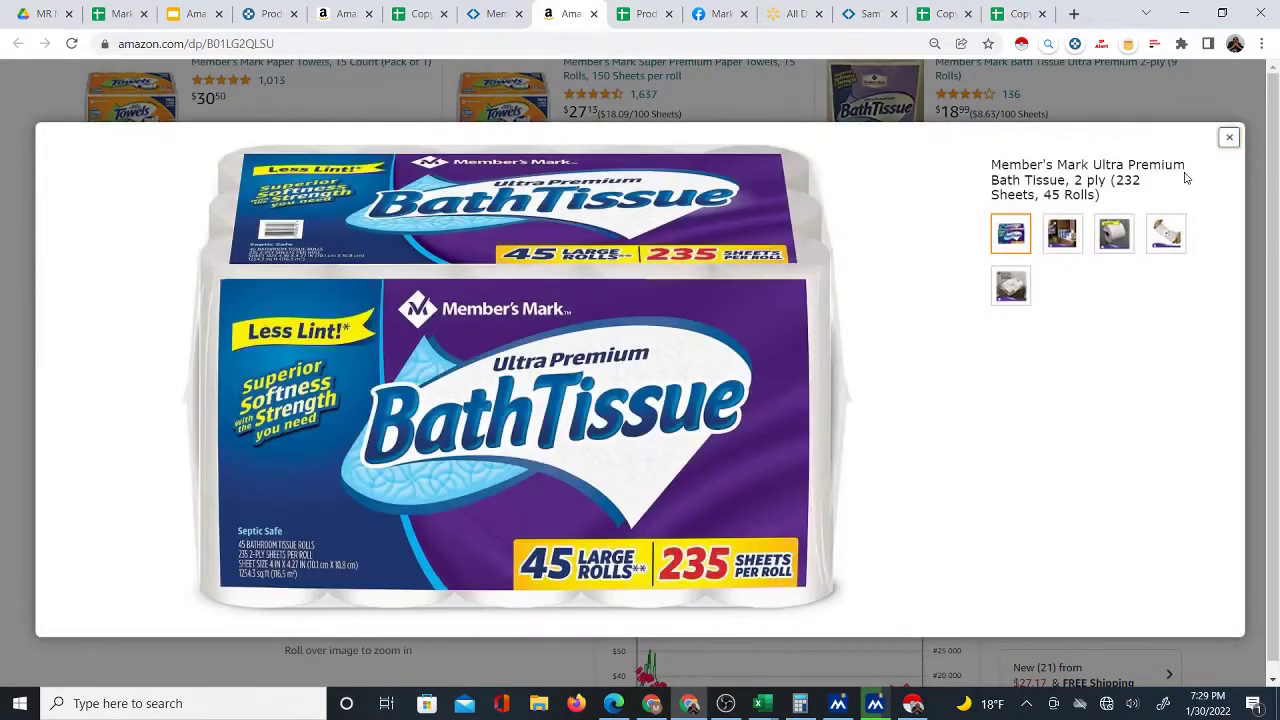
left_click(1228, 138)
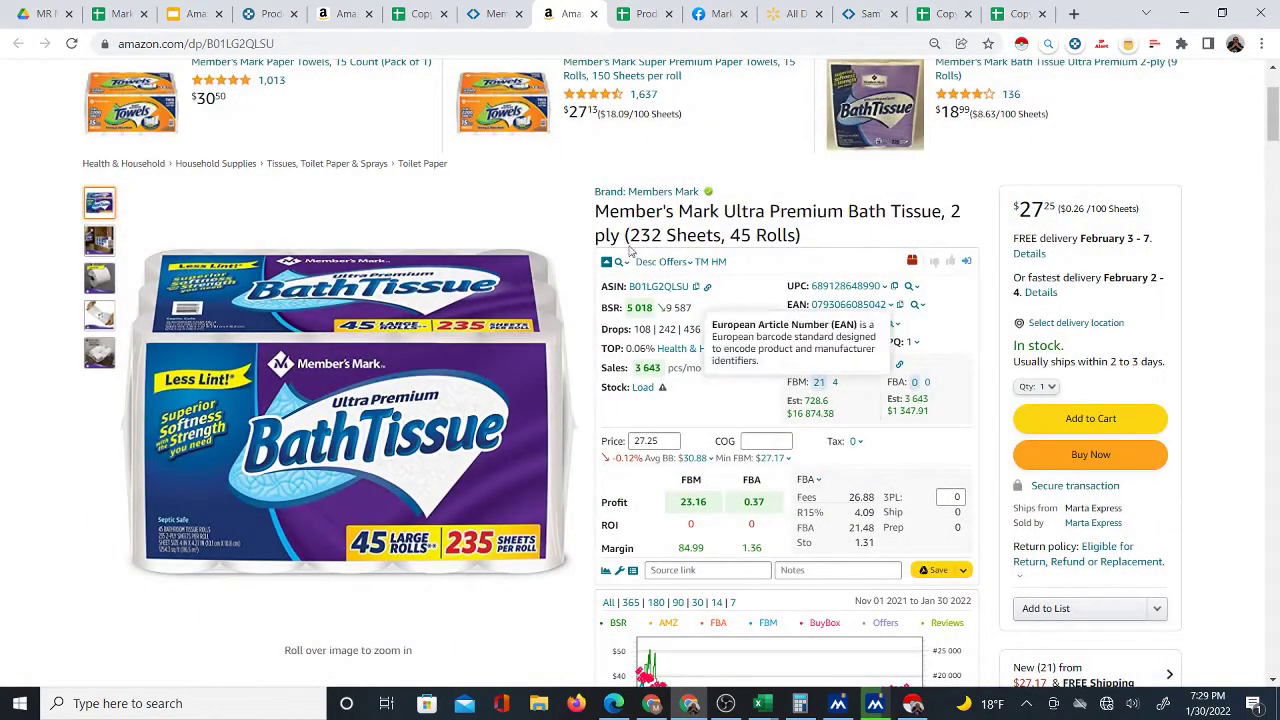
scroll(486, 594, "up", 5)
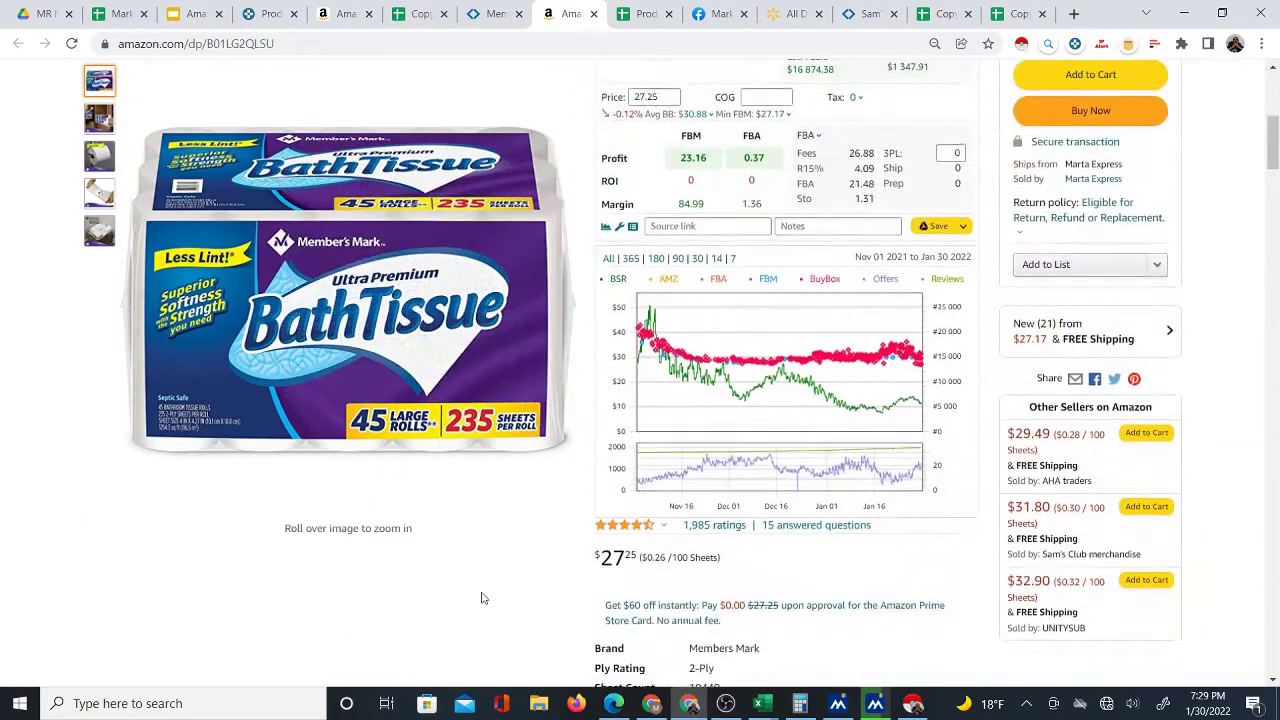
scroll(689, 226, "up", 1)
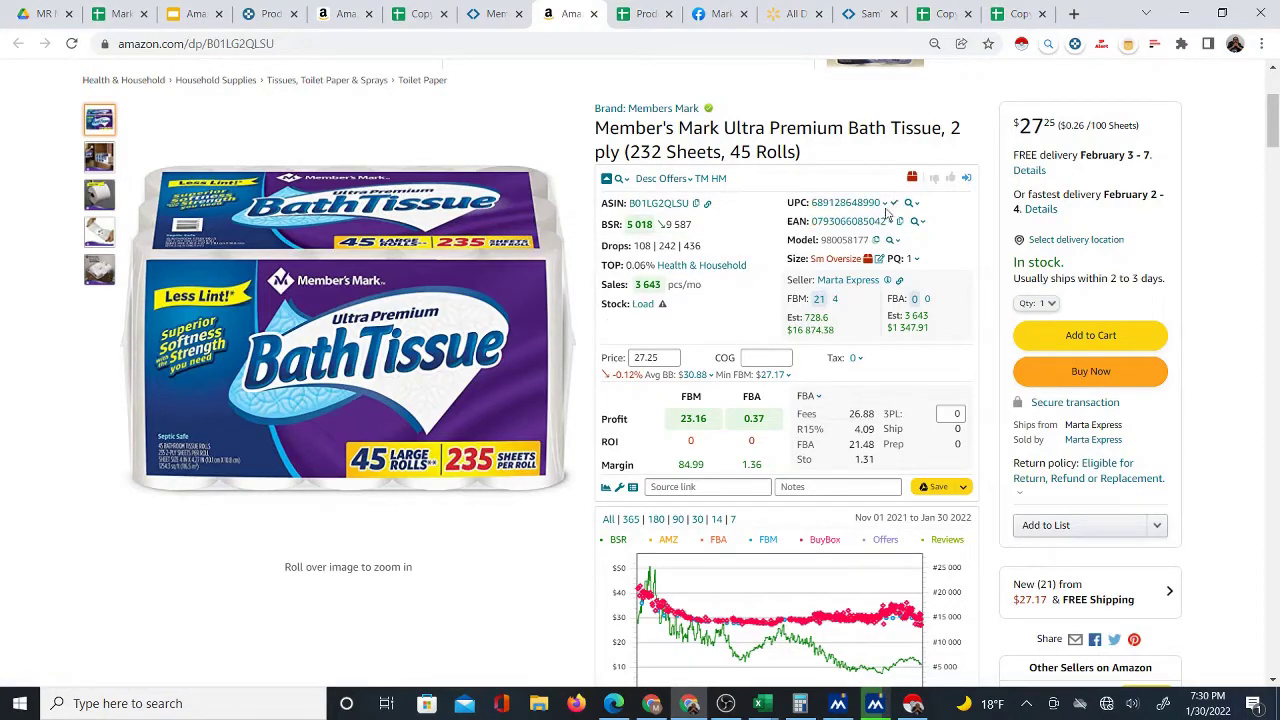
left_click(416, 14)
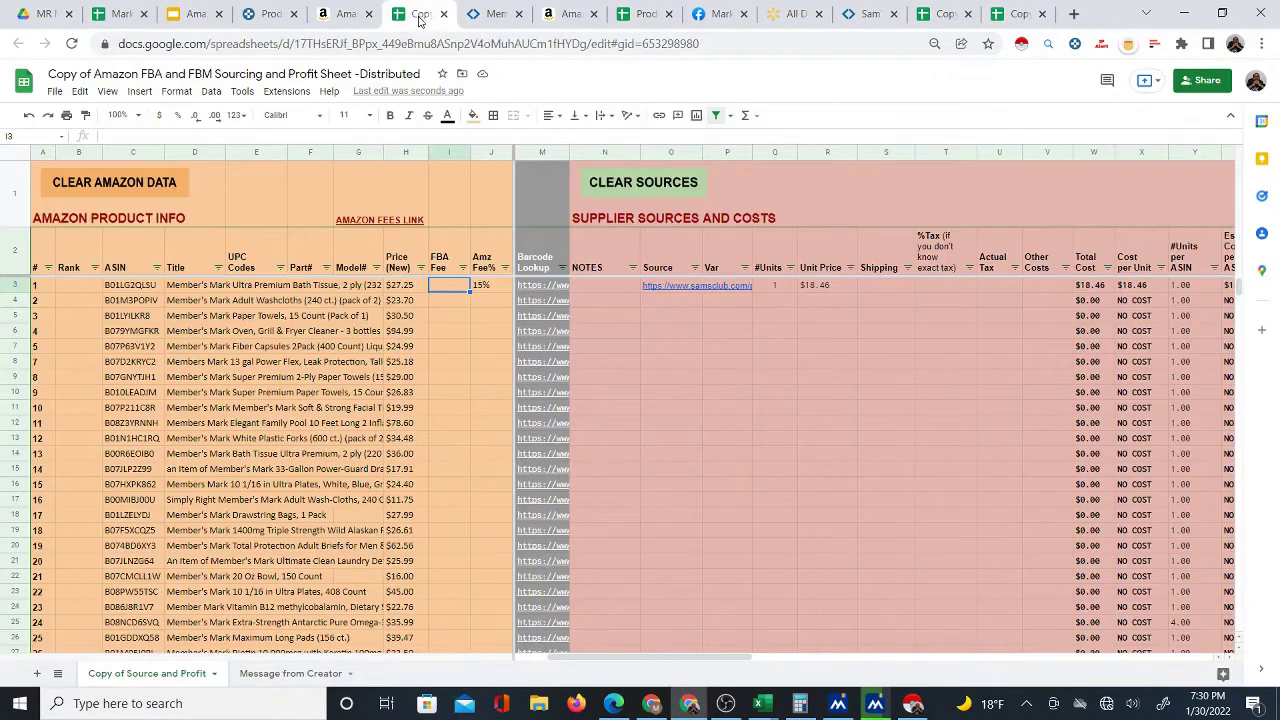
right_click(80, 287)
mouse_move(160, 362)
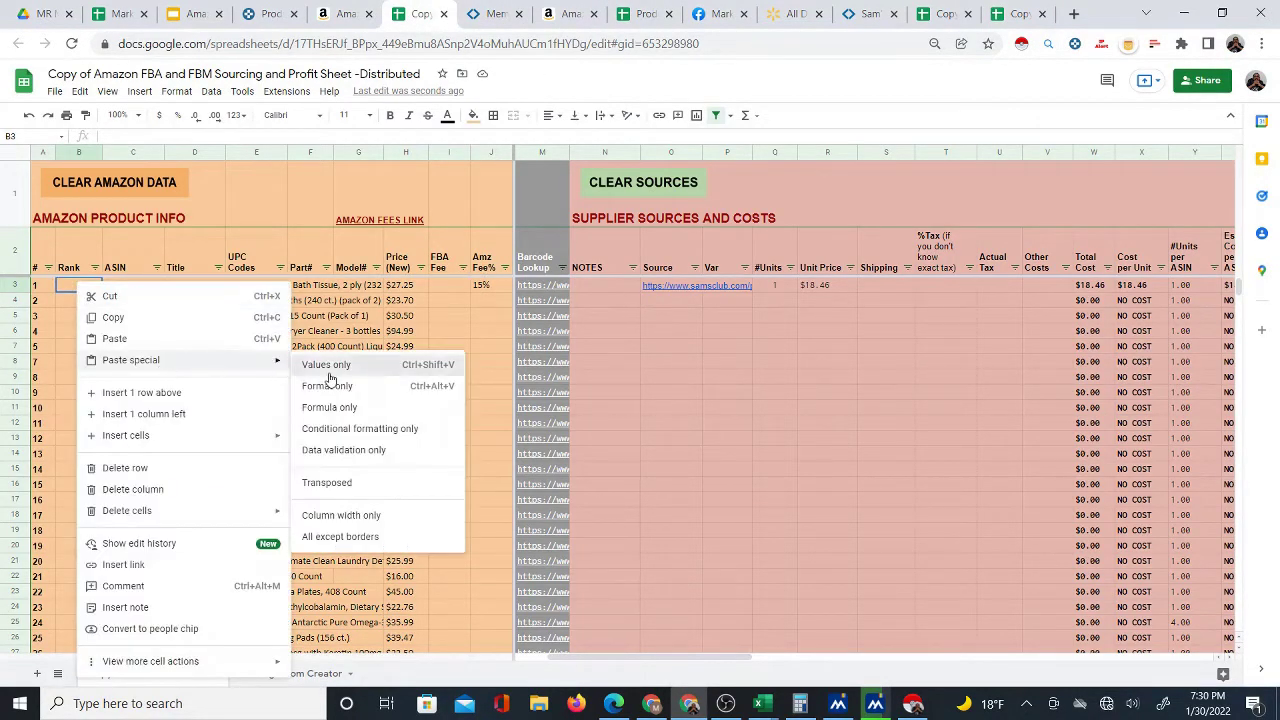
left_click(329, 372)
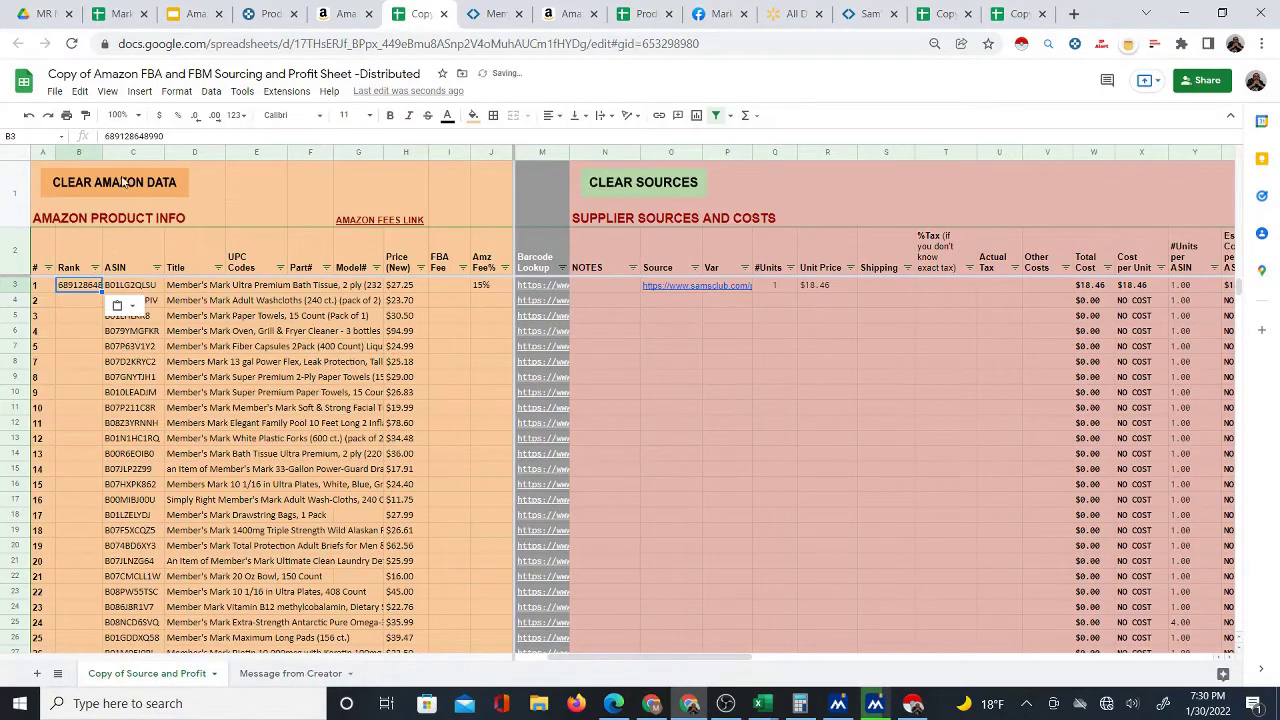
Look up the FBA fee in the Amazon listing's fee breakdown and enter 21.48 in the first product's FBA Fee cell I3
left_click(453, 288)
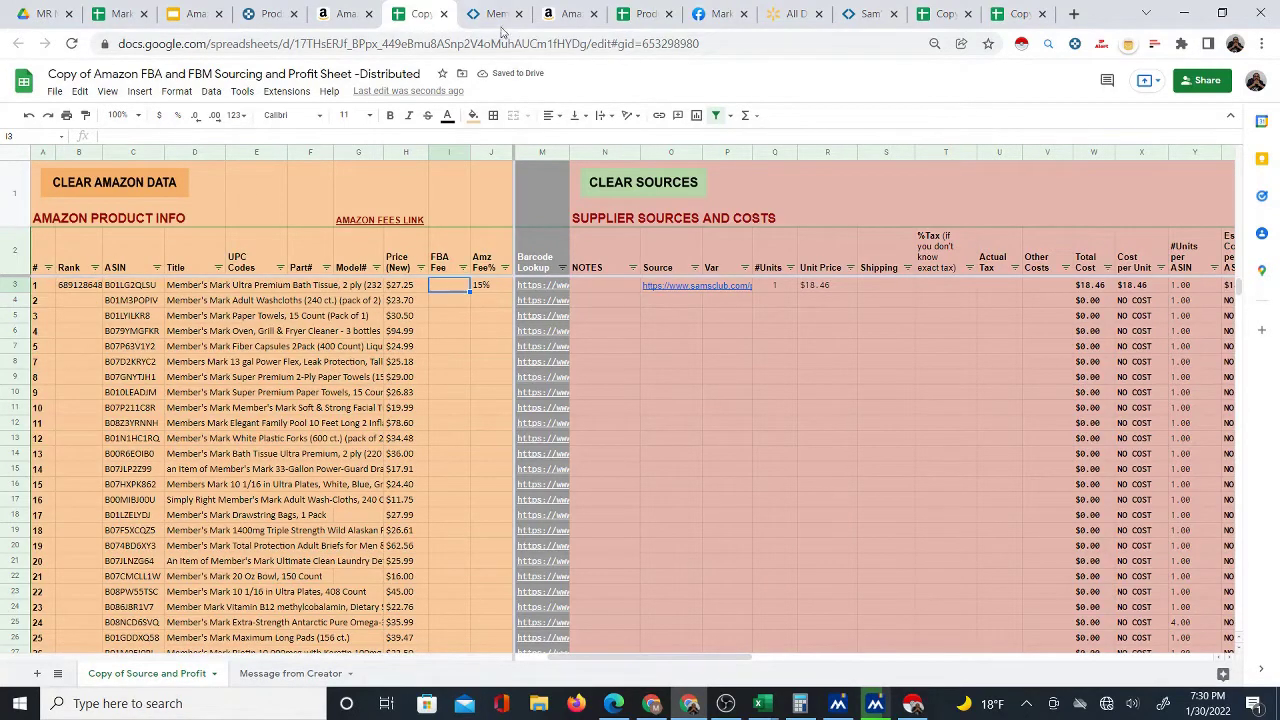
left_click(565, 20)
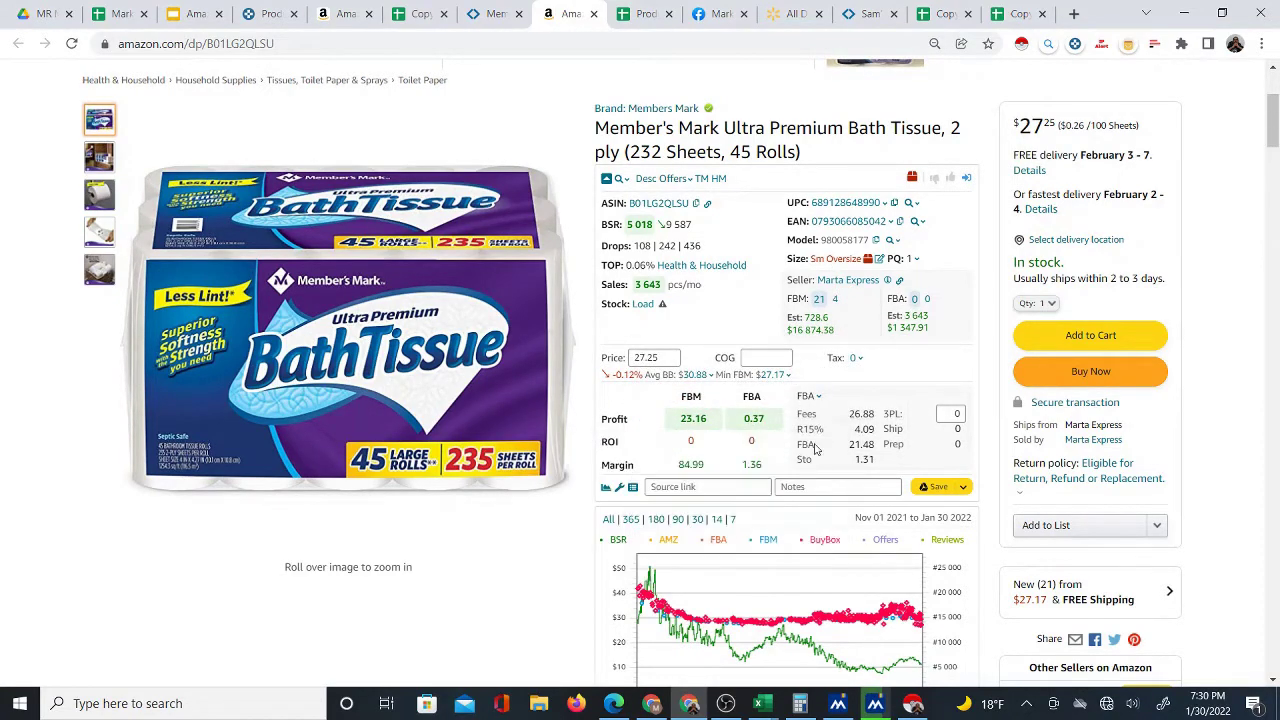
double_click(860, 414)
left_click(810, 397)
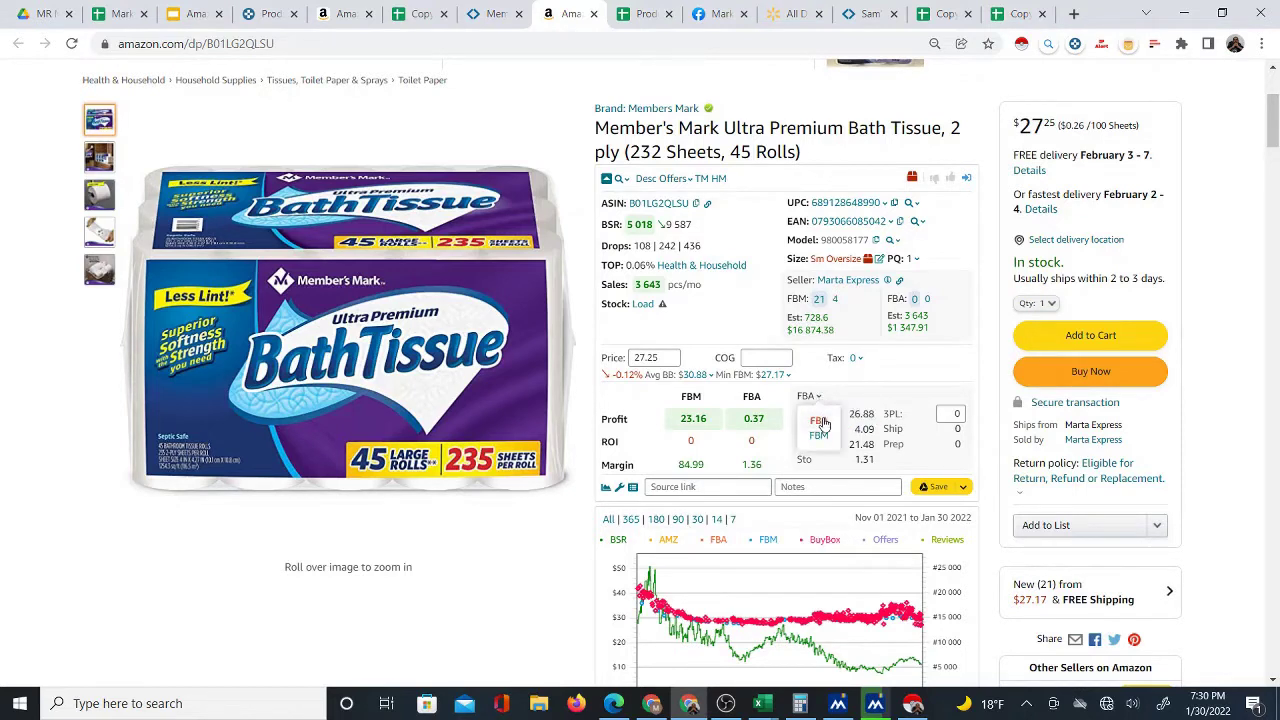
left_click(823, 424)
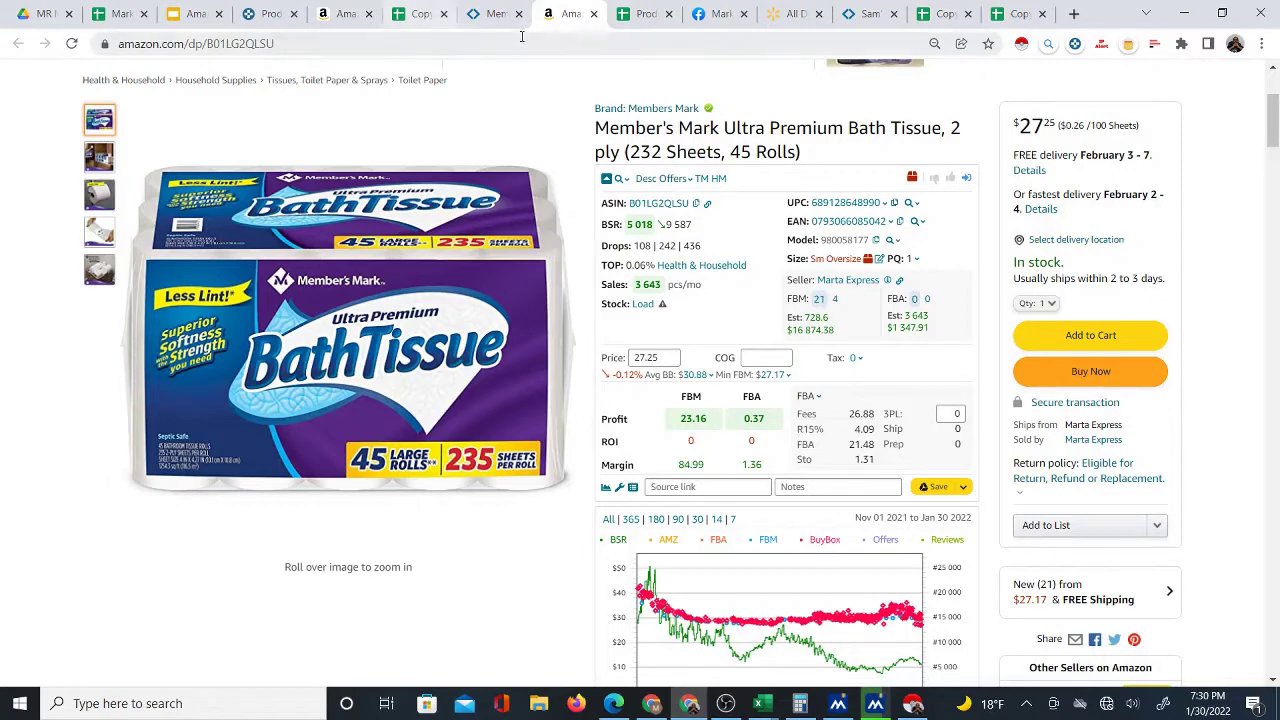
left_click(641, 14)
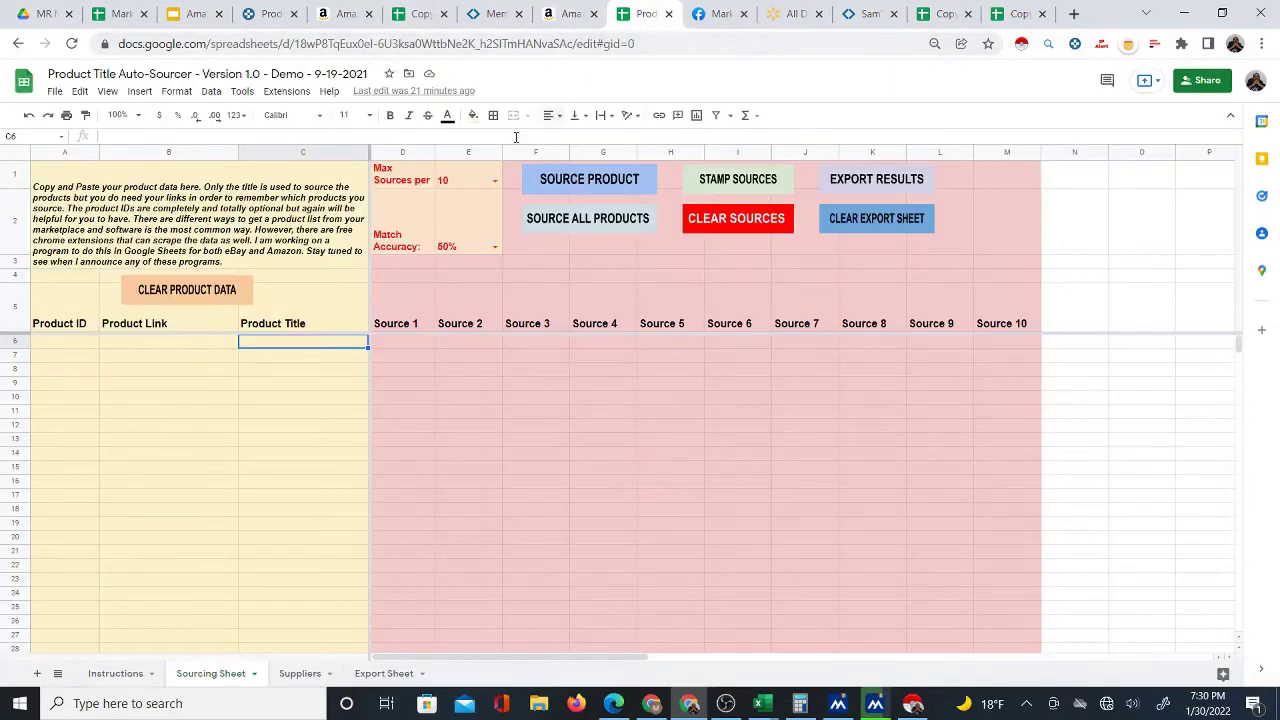
left_click(418, 14)
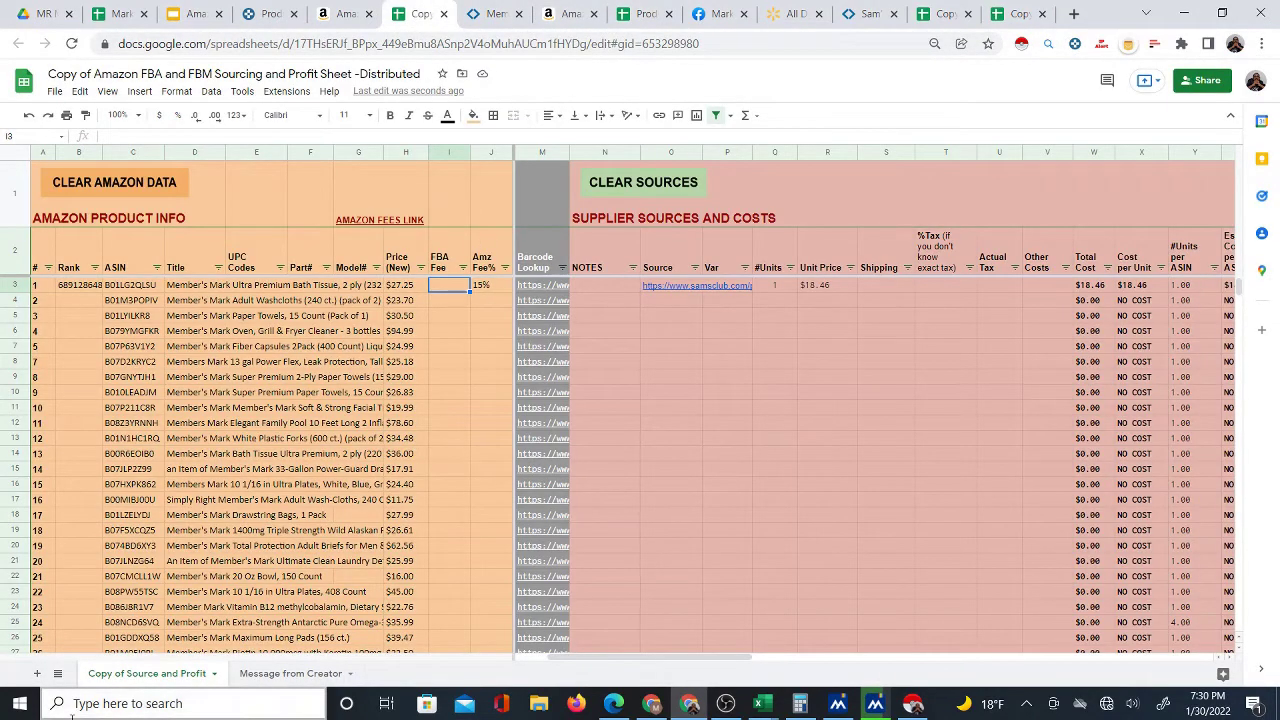
type("2")
key("Return")
key("Up")
Check the first product's entries from Part# to Amz Fee% in row 3, and select Amz Fee% cell J3
key("Right")
key("Left")
key("Left")
key("Left")
key("Left")
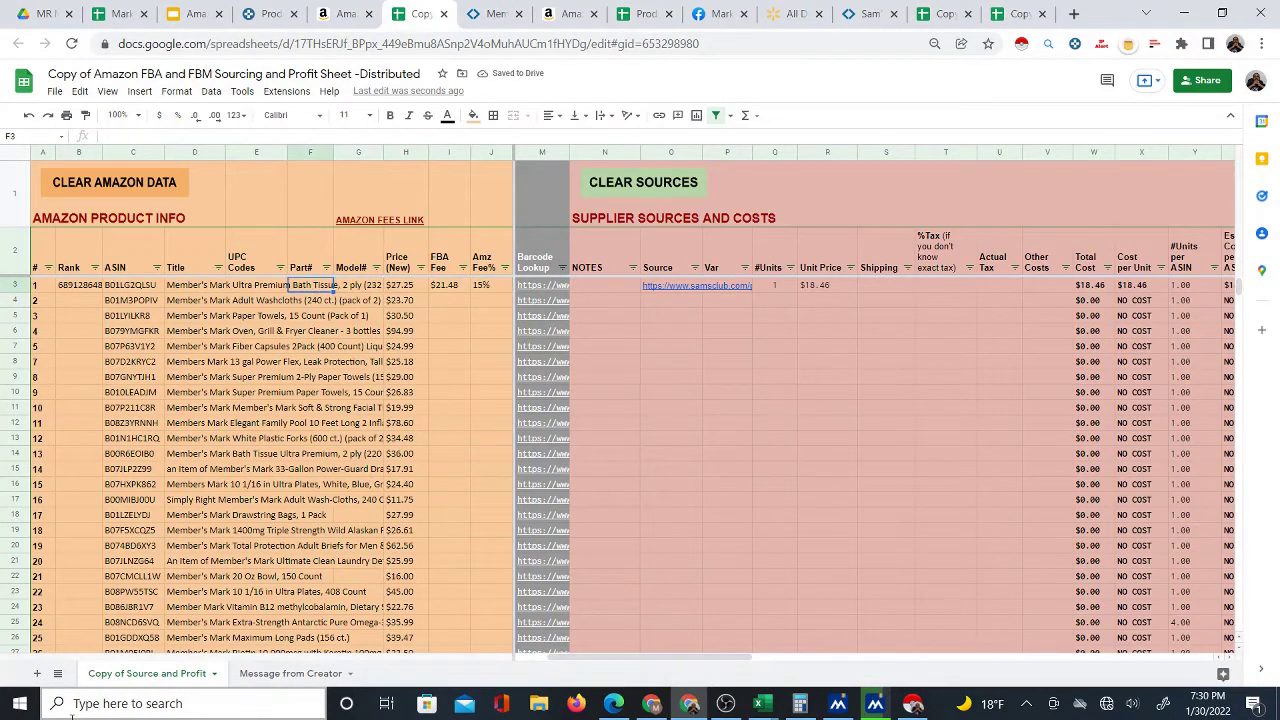
key("Right")
key("Right")
key("Right")
key("Down")
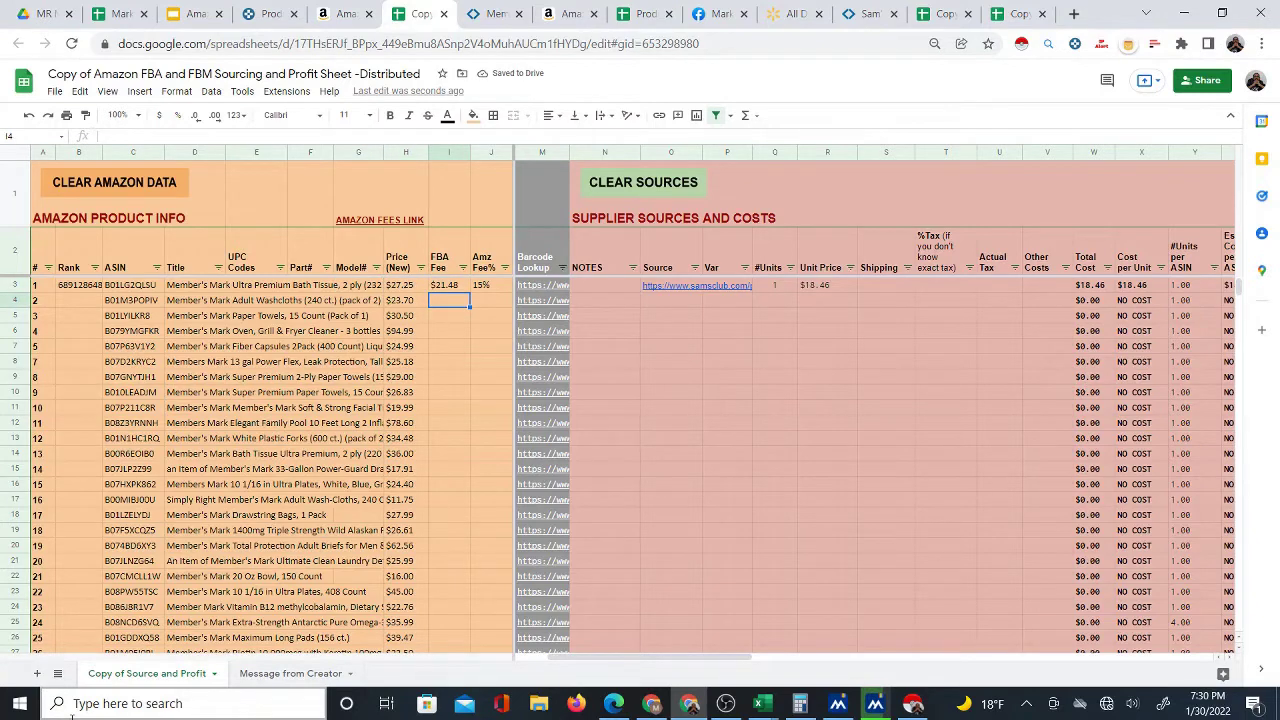
key("Right")
key("Up")
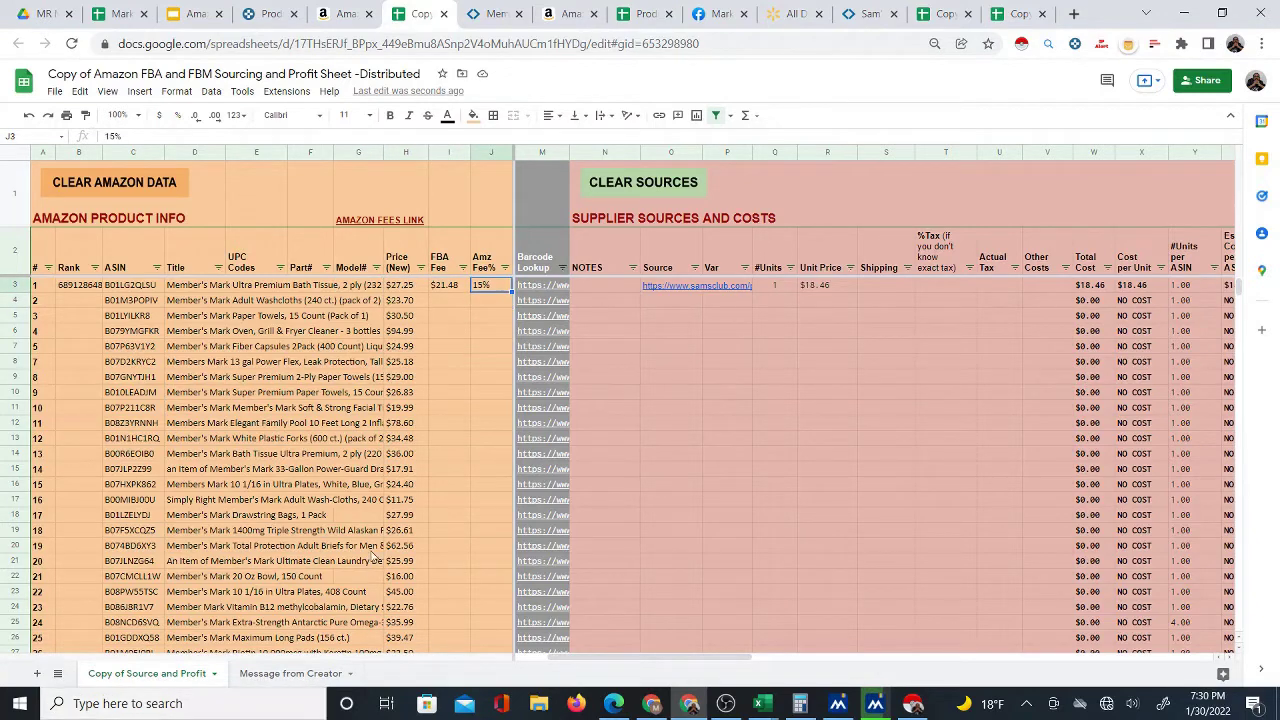
Open the facial tissues' Amazon listing from Amazon Link cell K11 and check its FBA fee breakdown
left_click(566, 10)
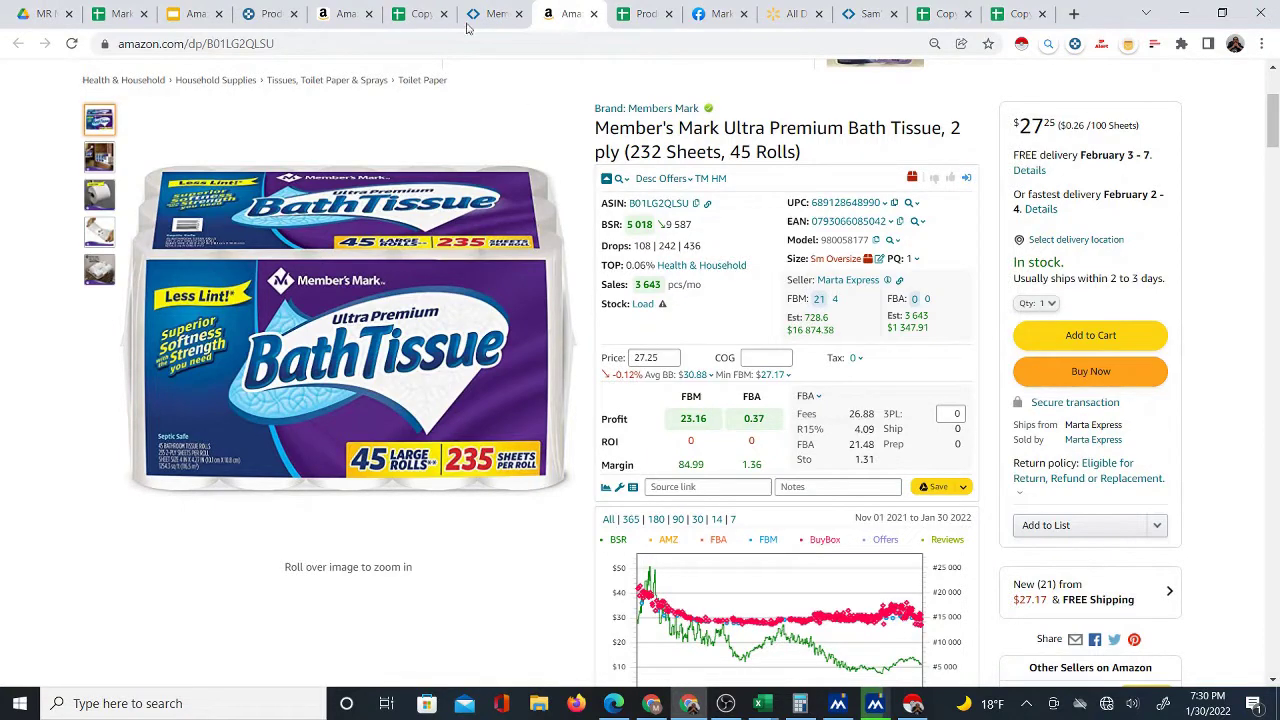
left_click(418, 14)
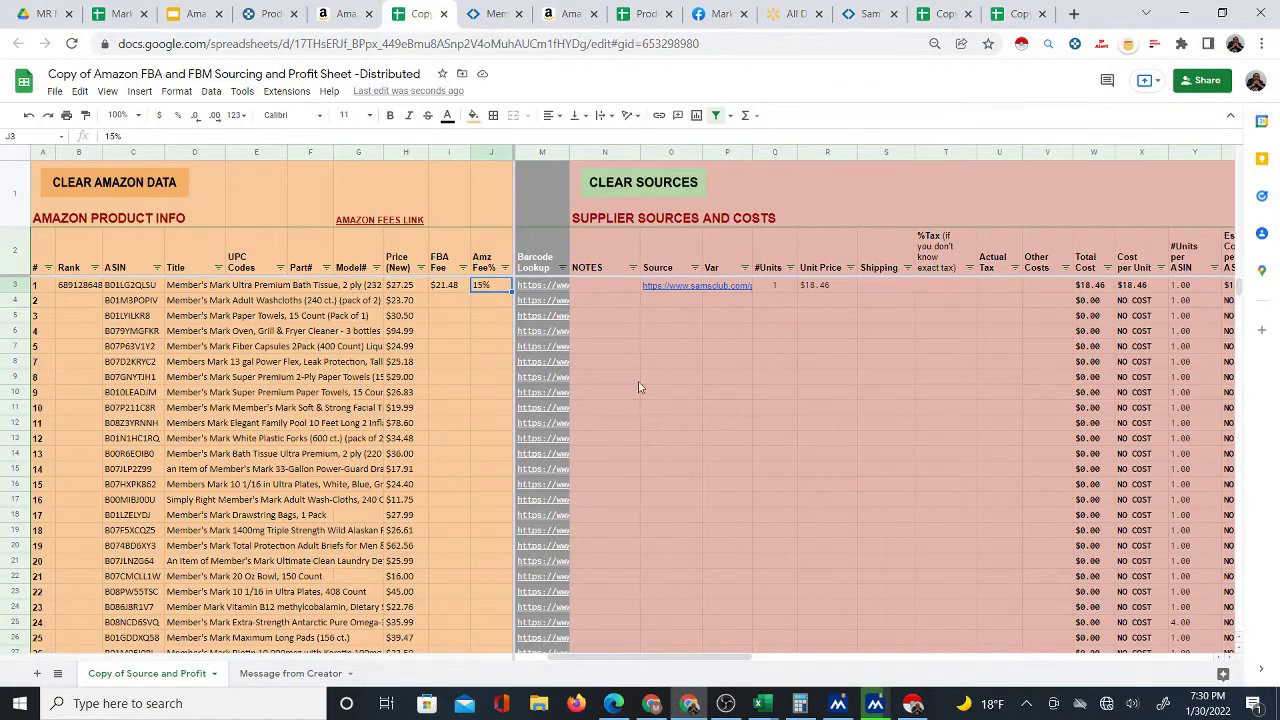
left_click_drag(620, 657, 590, 660)
left_click(560, 410)
left_click(565, 437)
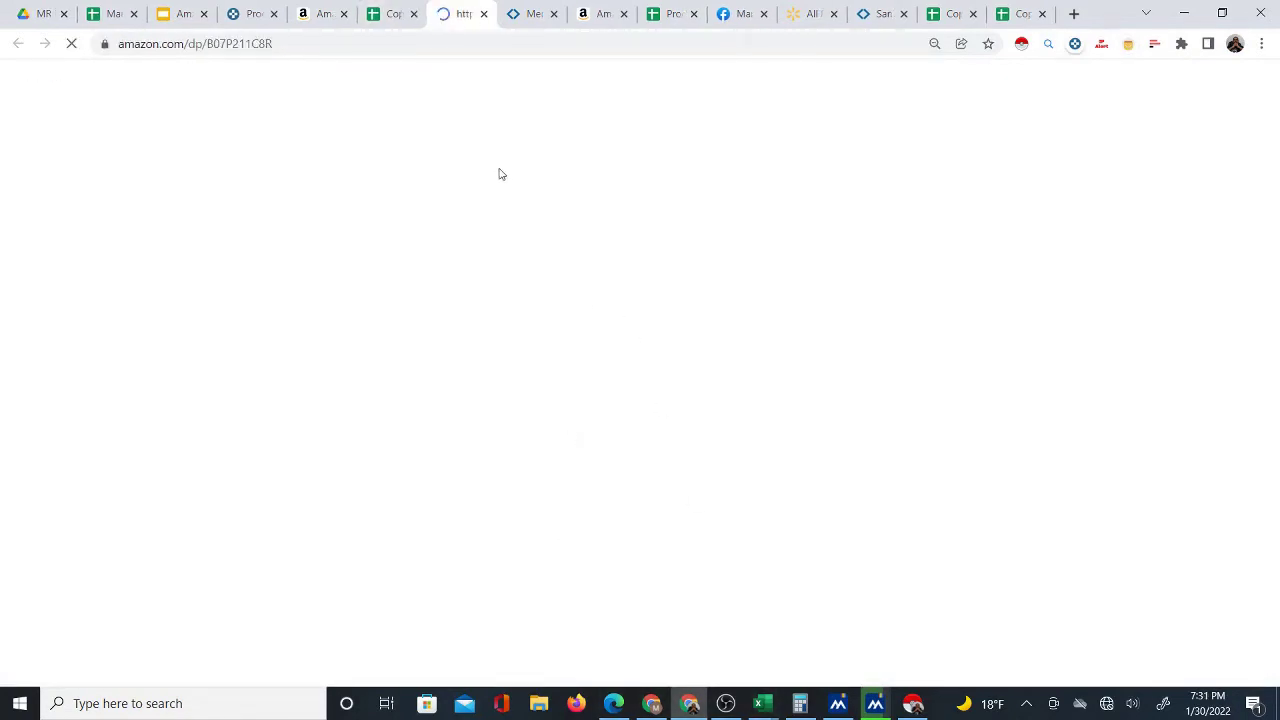
scroll(720, 450, "down", 2)
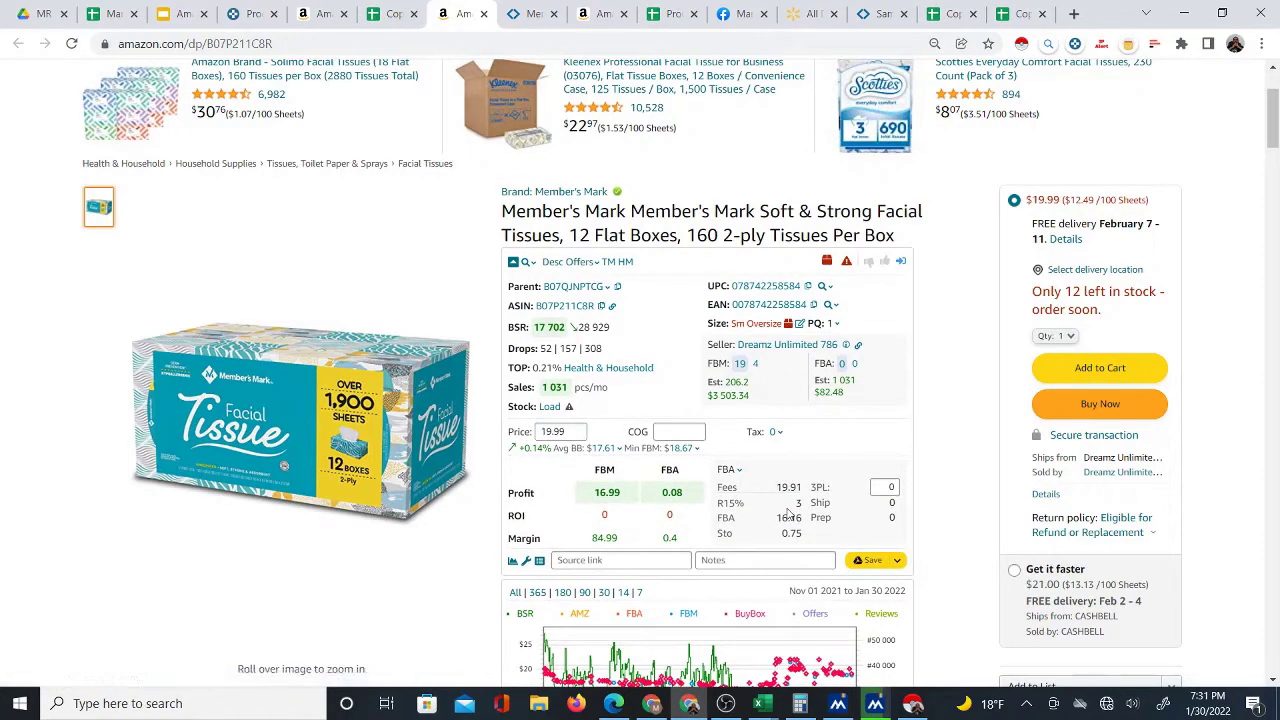
left_click(388, 14)
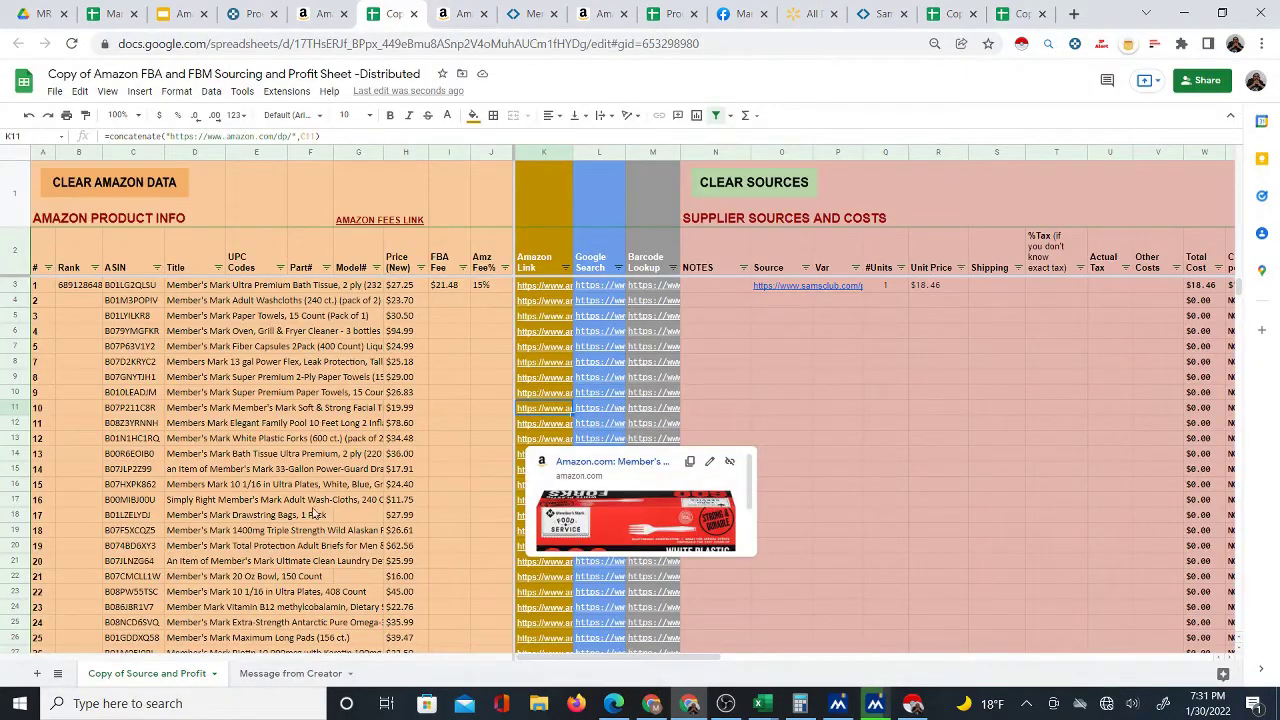
Review the product list down to its last filled row, and recheck the fee breakdown on the facial tissues' Amazon listing
scroll(330, 494, "down", 6)
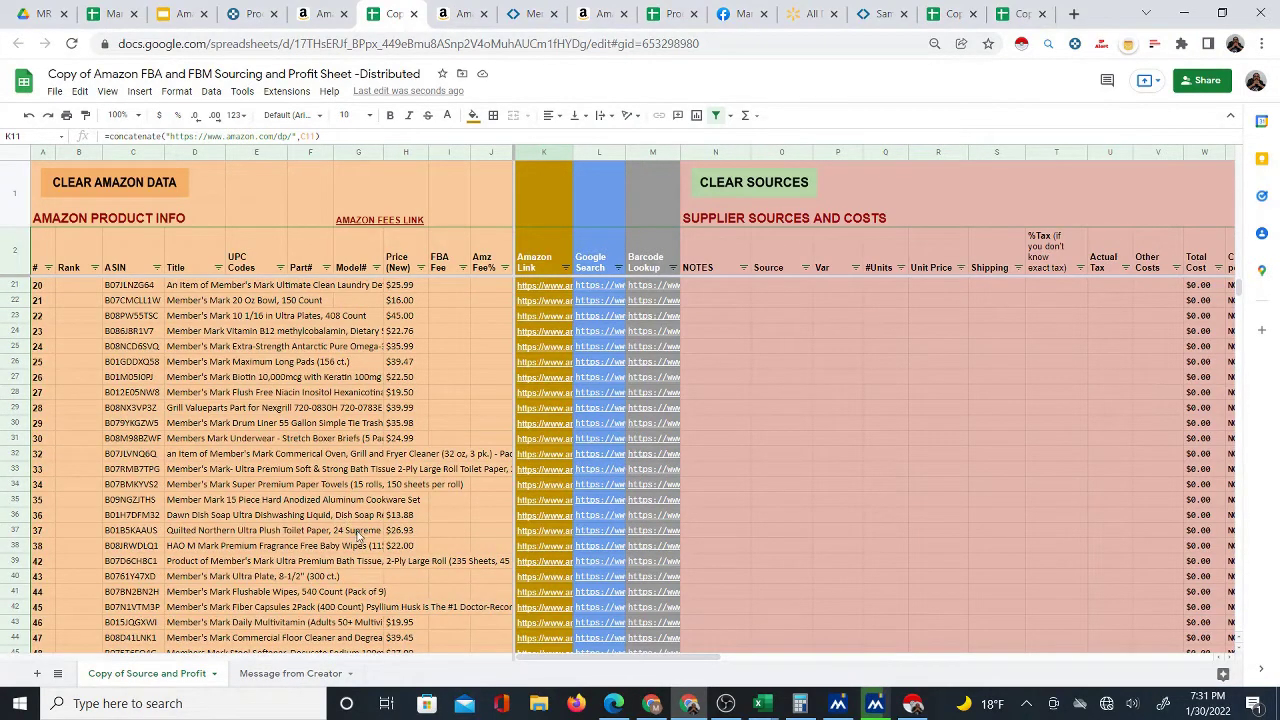
scroll(351, 538, "down", 1)
scroll(351, 538, "down", 1)
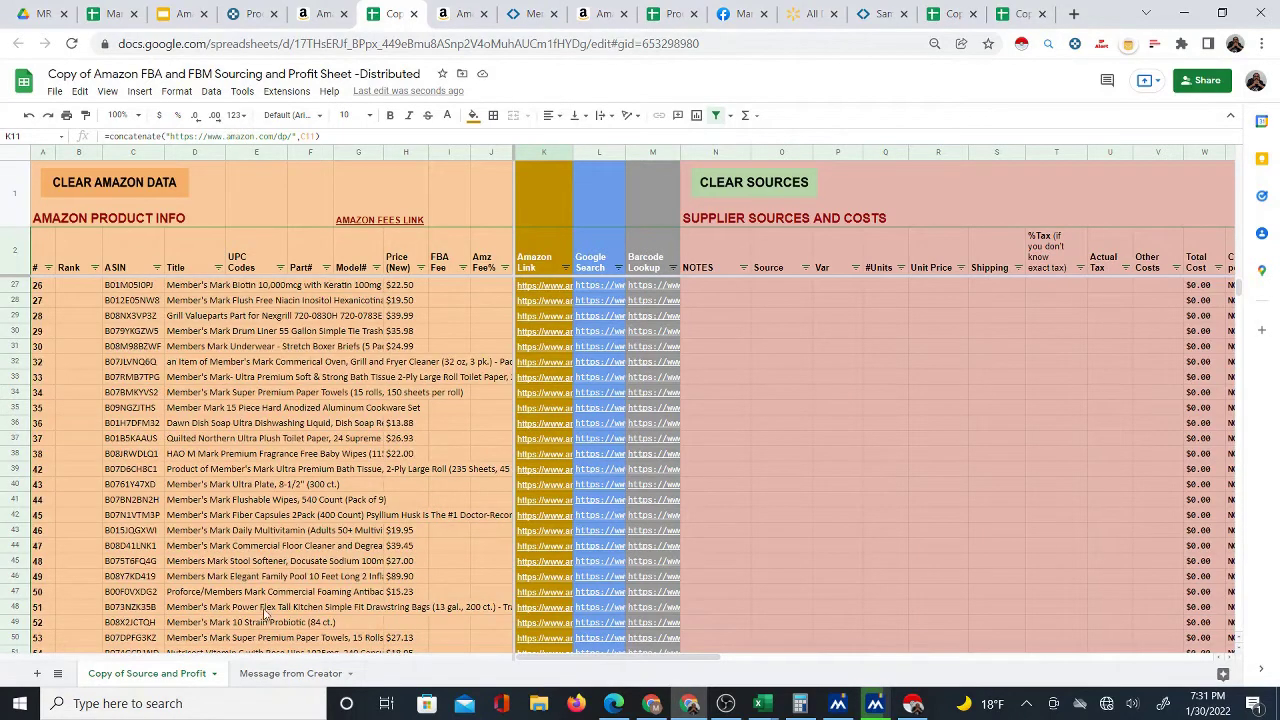
scroll(285, 585, "down", 4)
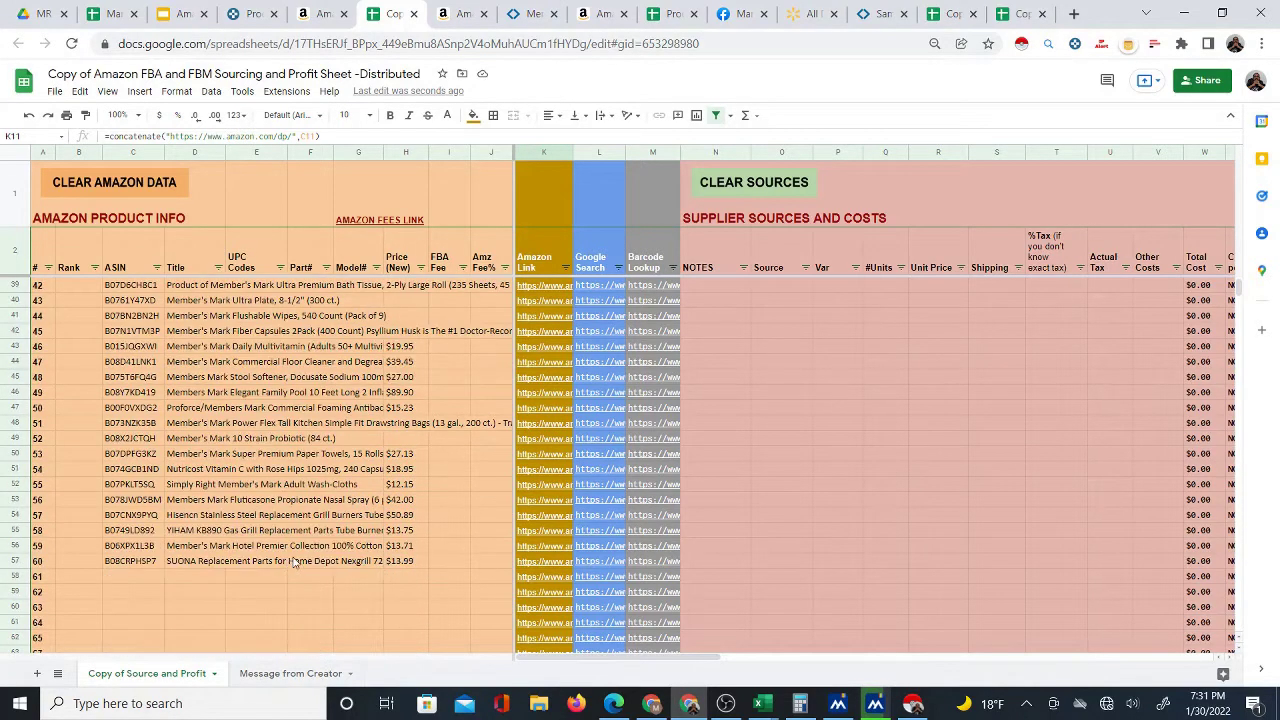
left_click(196, 440)
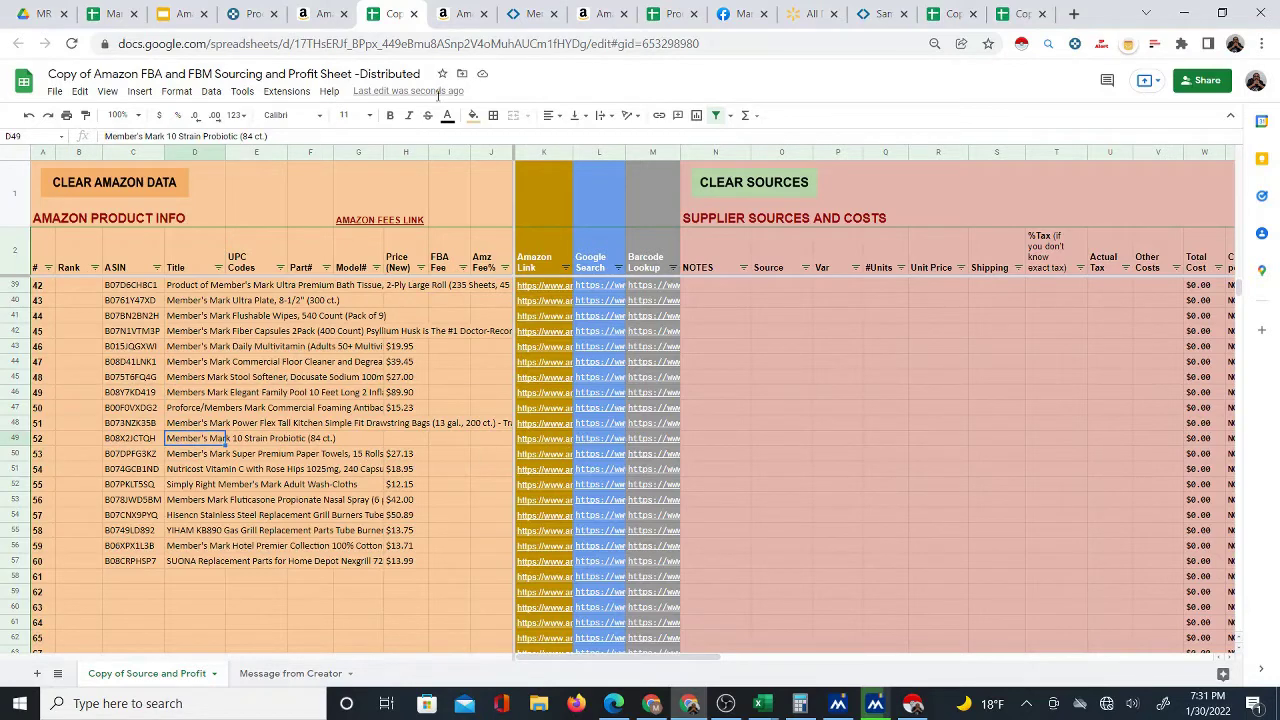
left_click(460, 14)
mouse_move(650, 531)
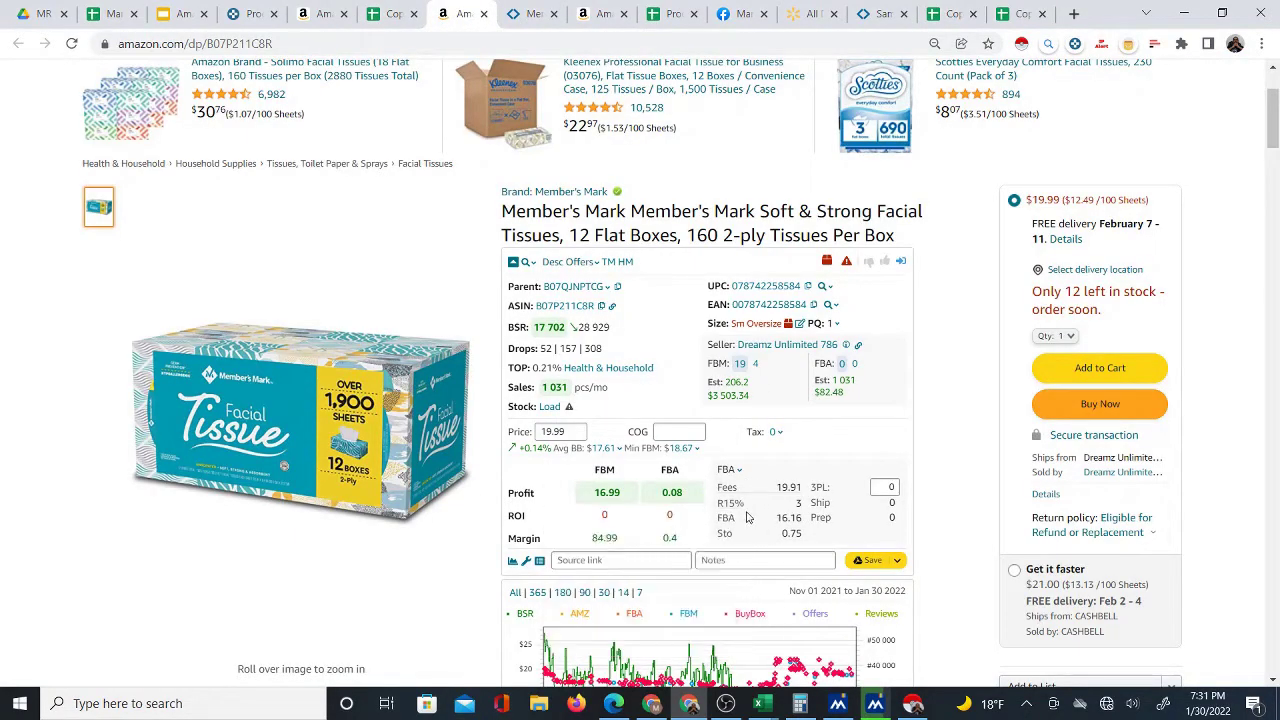
left_click(393, 14)
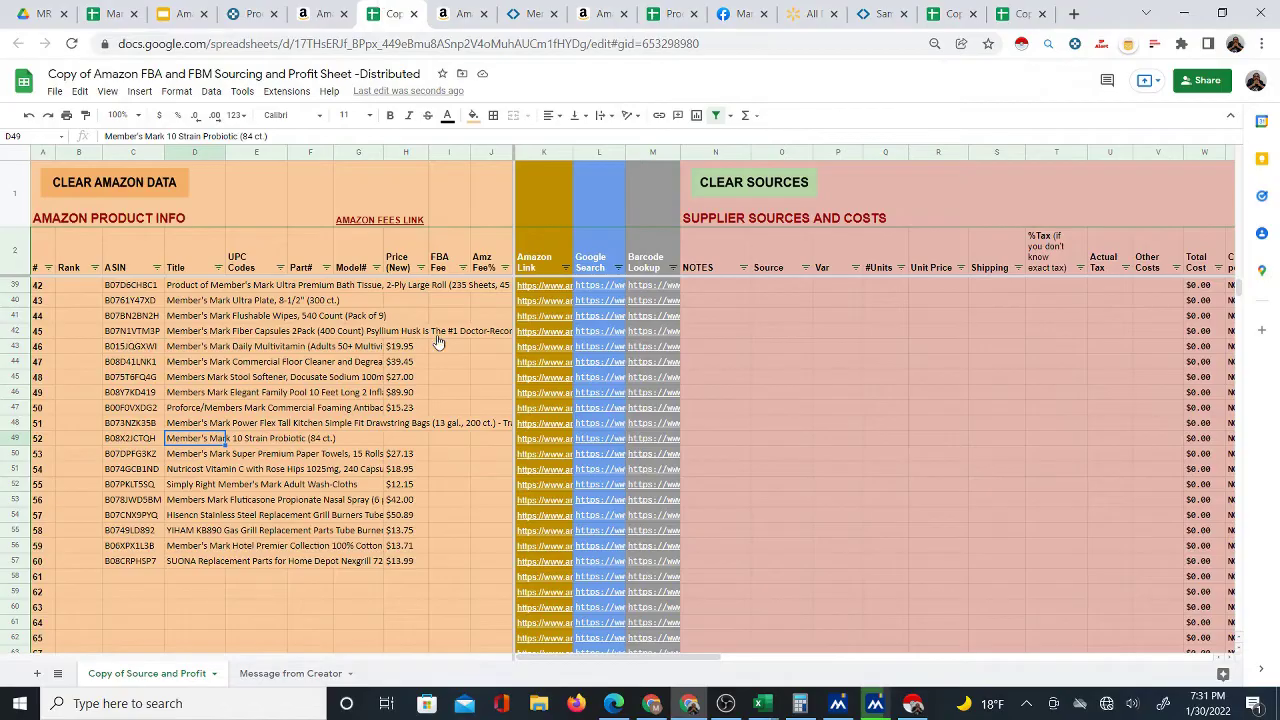
scroll(648, 486, "up", 5)
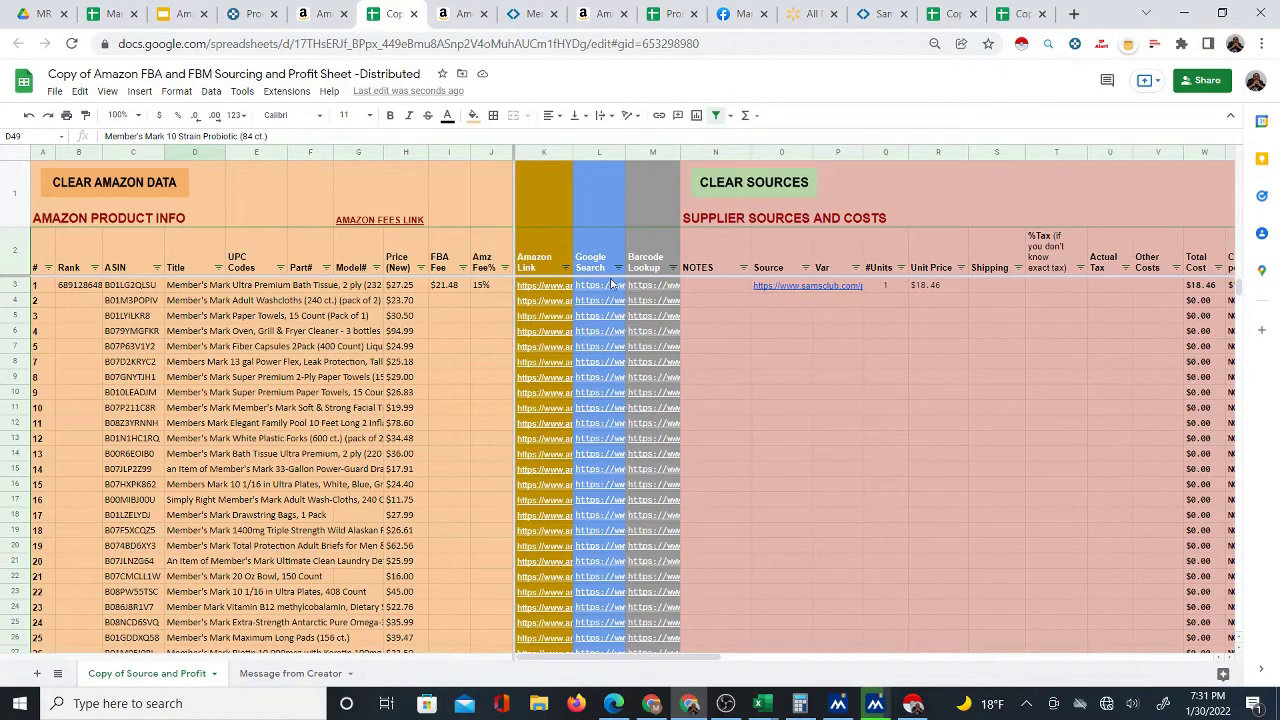
Compare the Amazon search results, Keepa Product Finder and facial tissues listing with the first product's row 3 data in the sheet
left_click(334, 12)
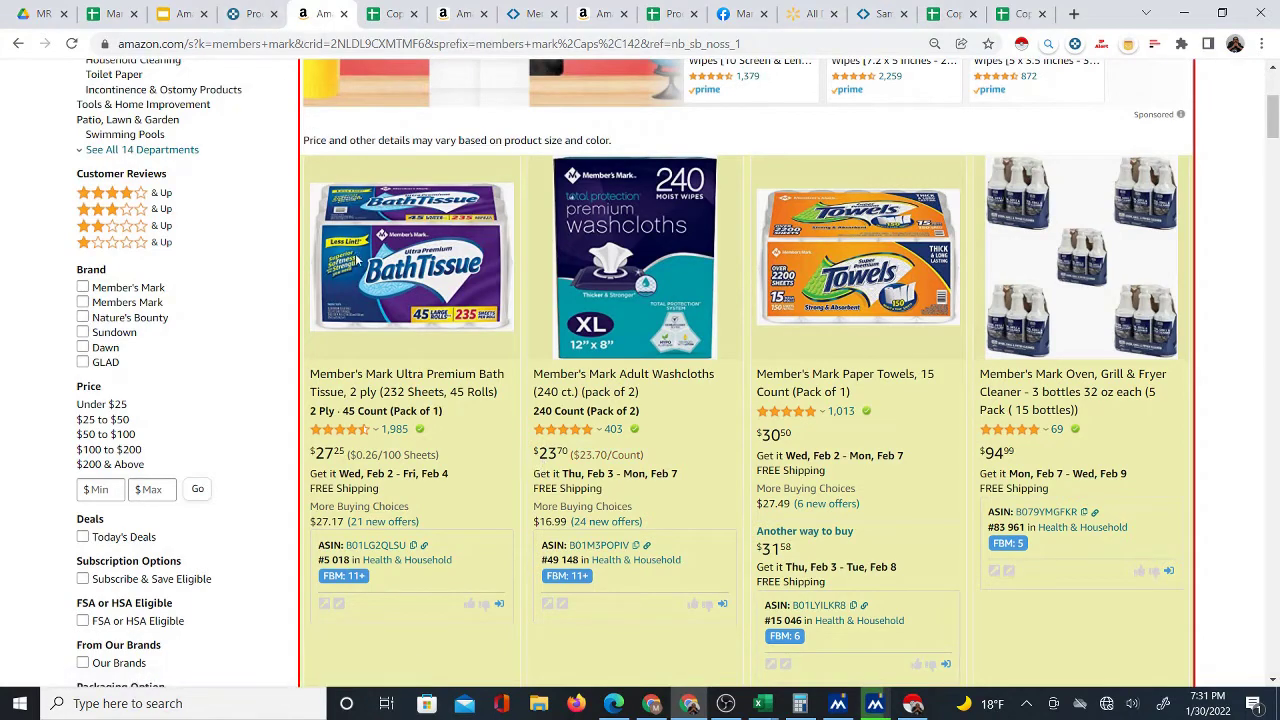
left_click(250, 14)
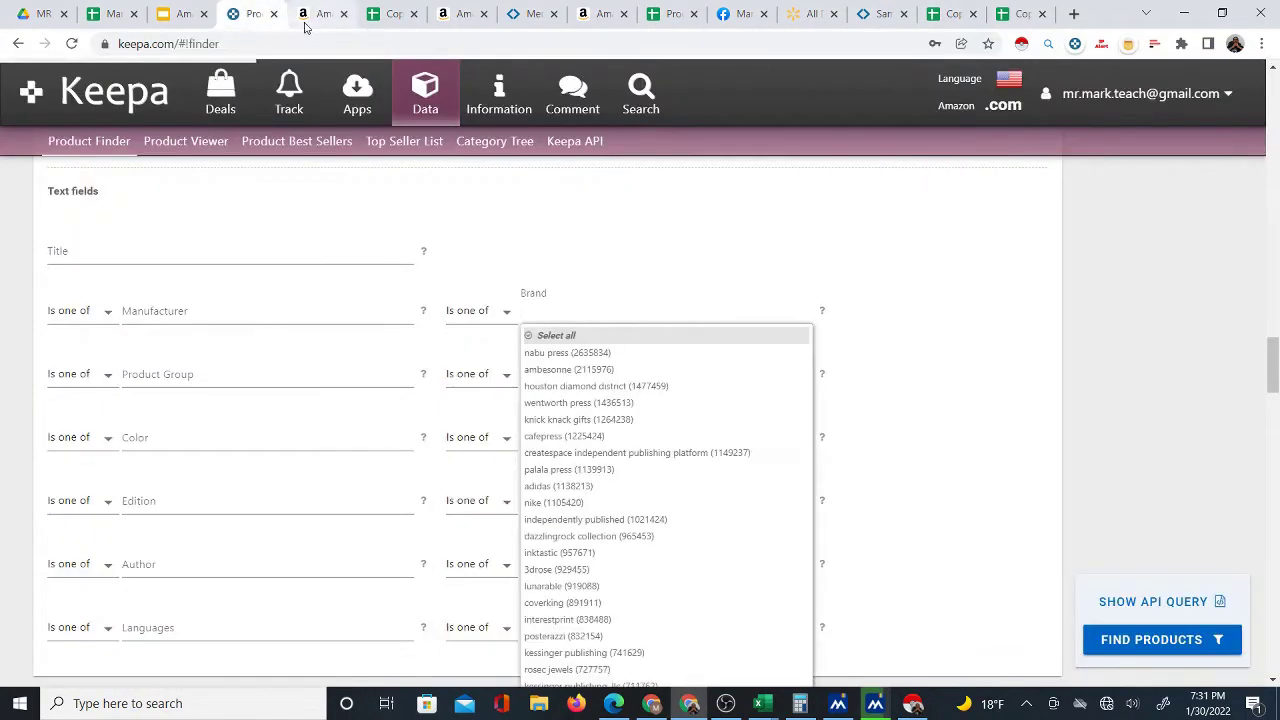
left_click(318, 14)
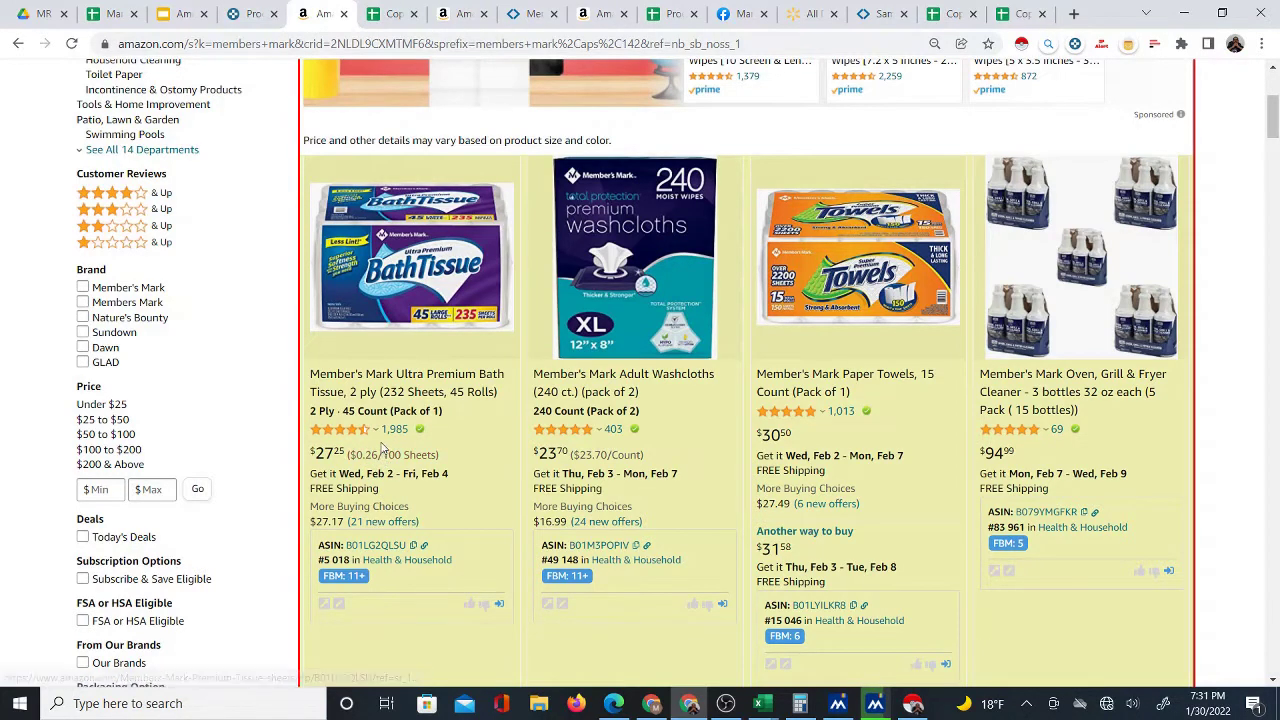
left_click(380, 15)
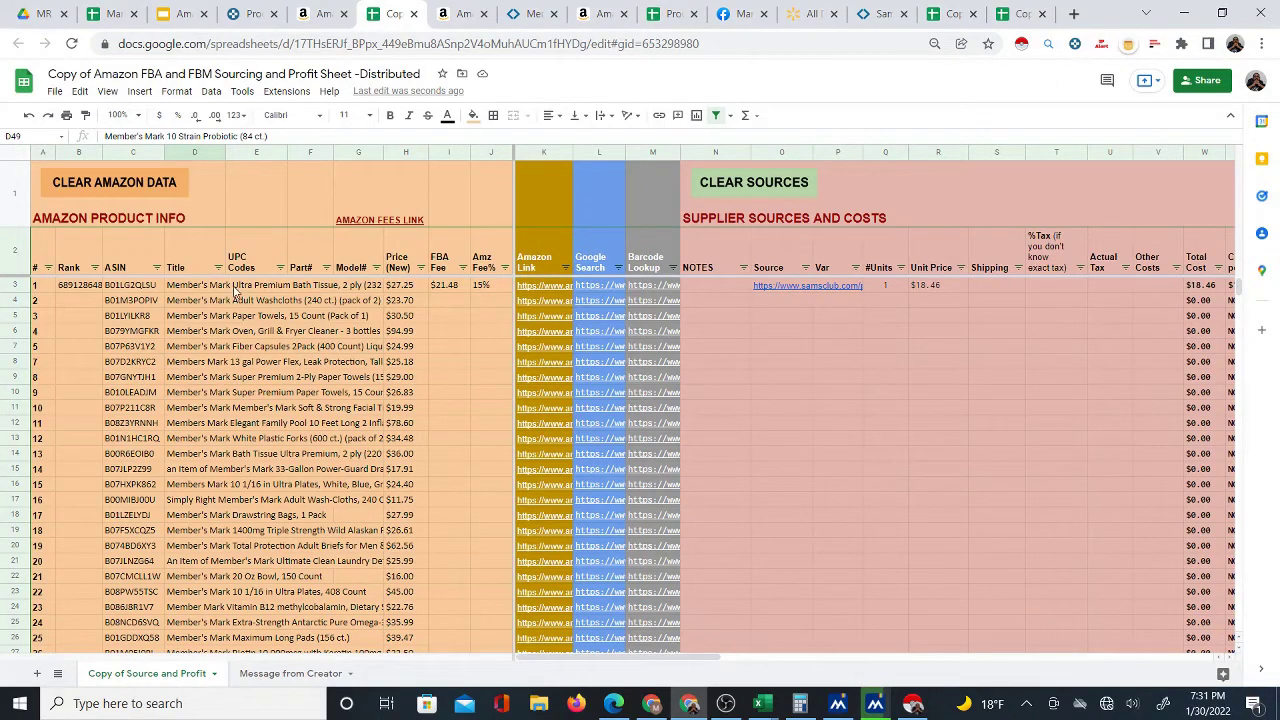
left_click(187, 287)
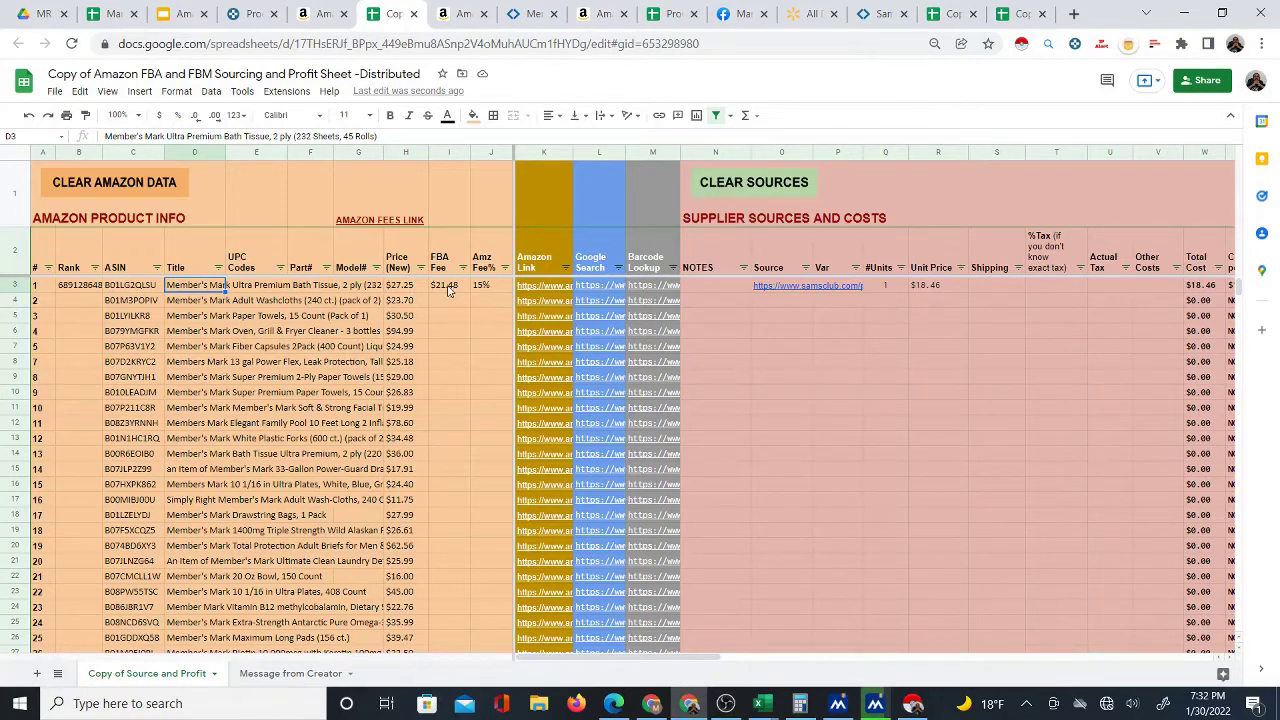
left_click(450, 14)
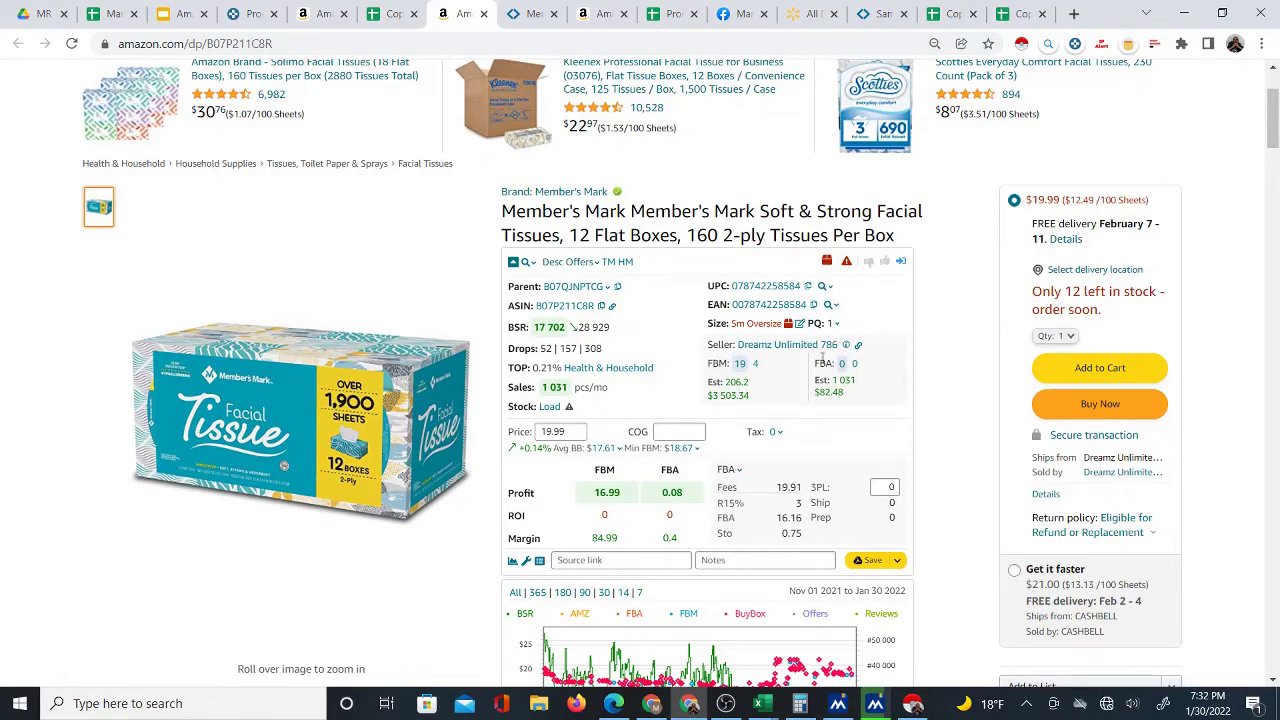
left_click(394, 14)
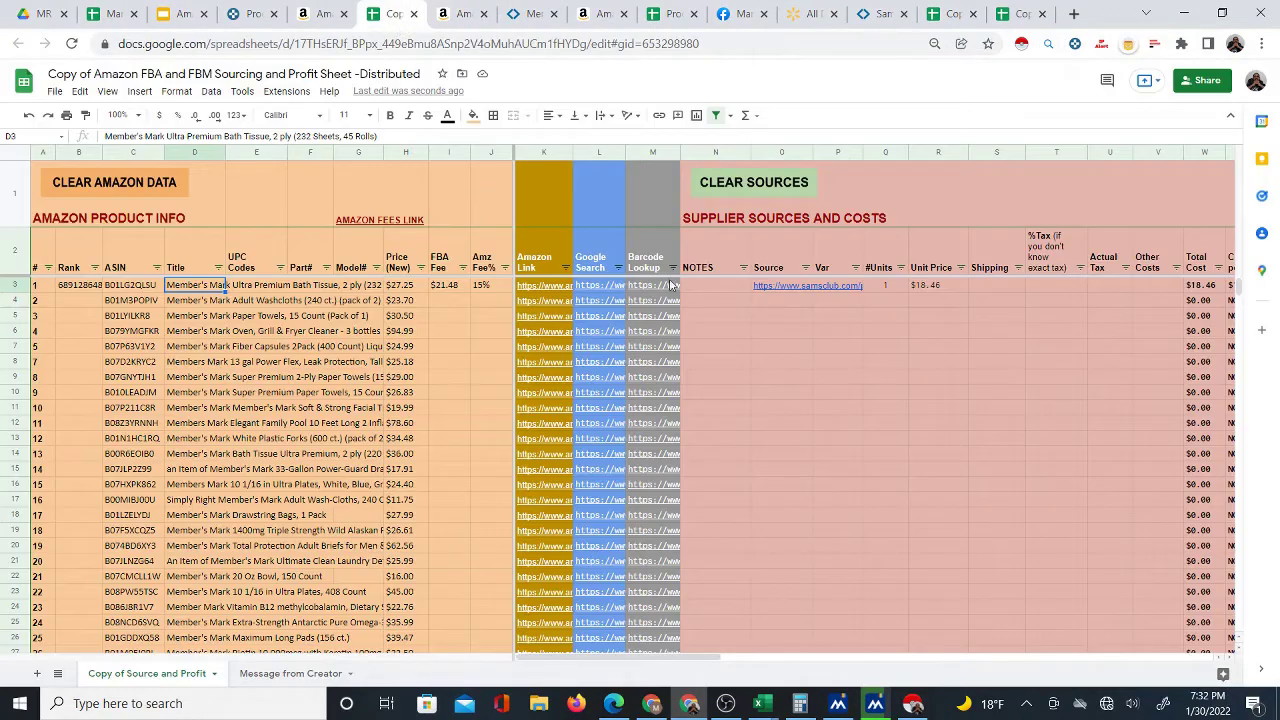
Run the Google search linked in L4 for the adult washcloths and open their Sam's Club product page
left_click(785, 304)
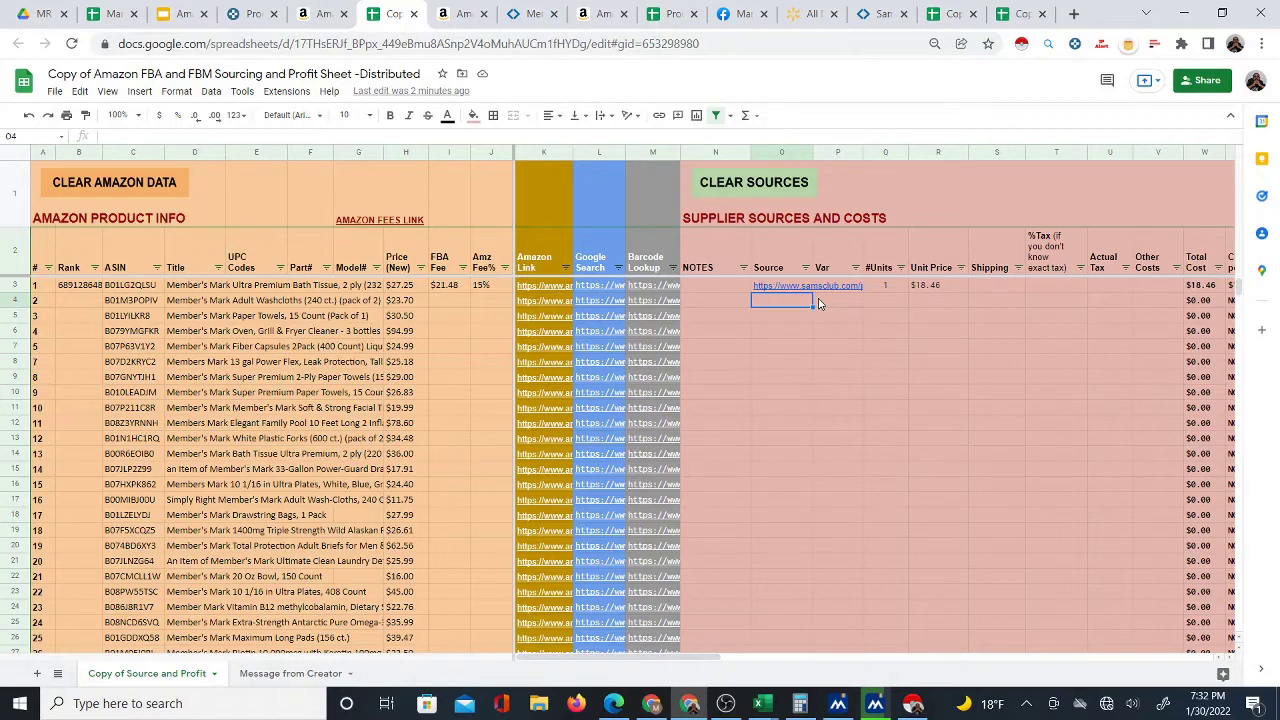
left_click(601, 302)
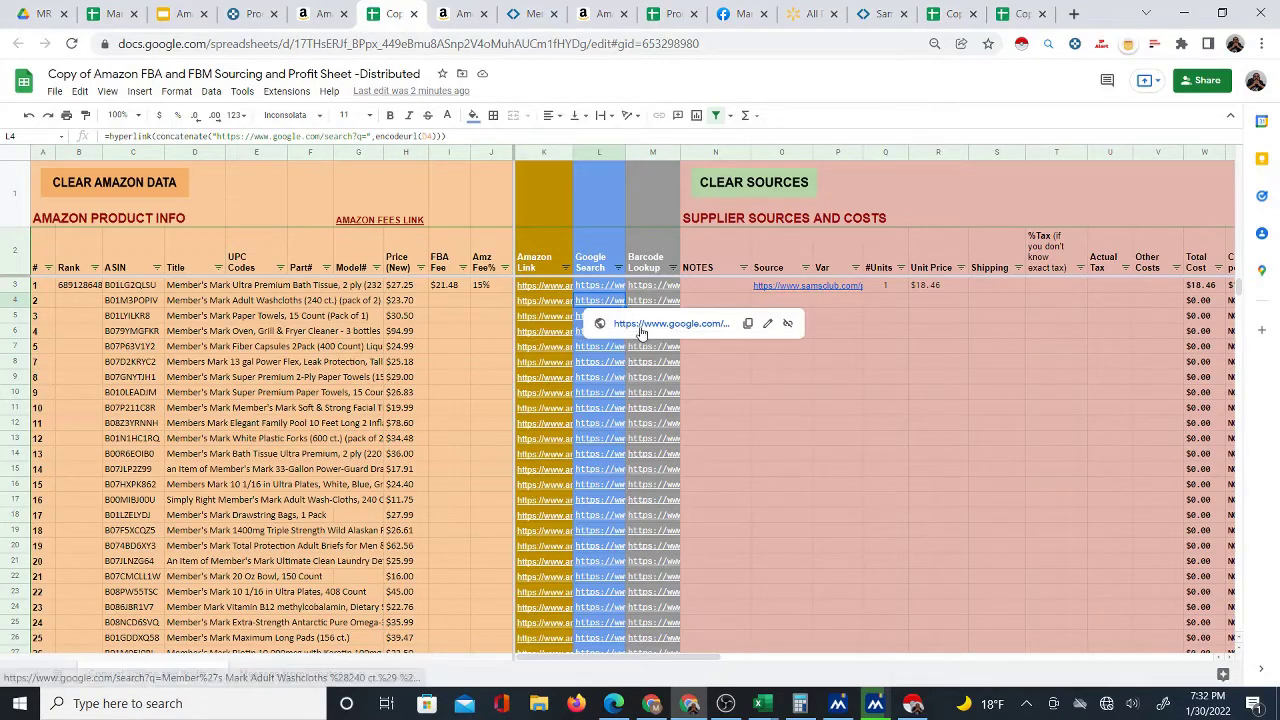
left_click(641, 325)
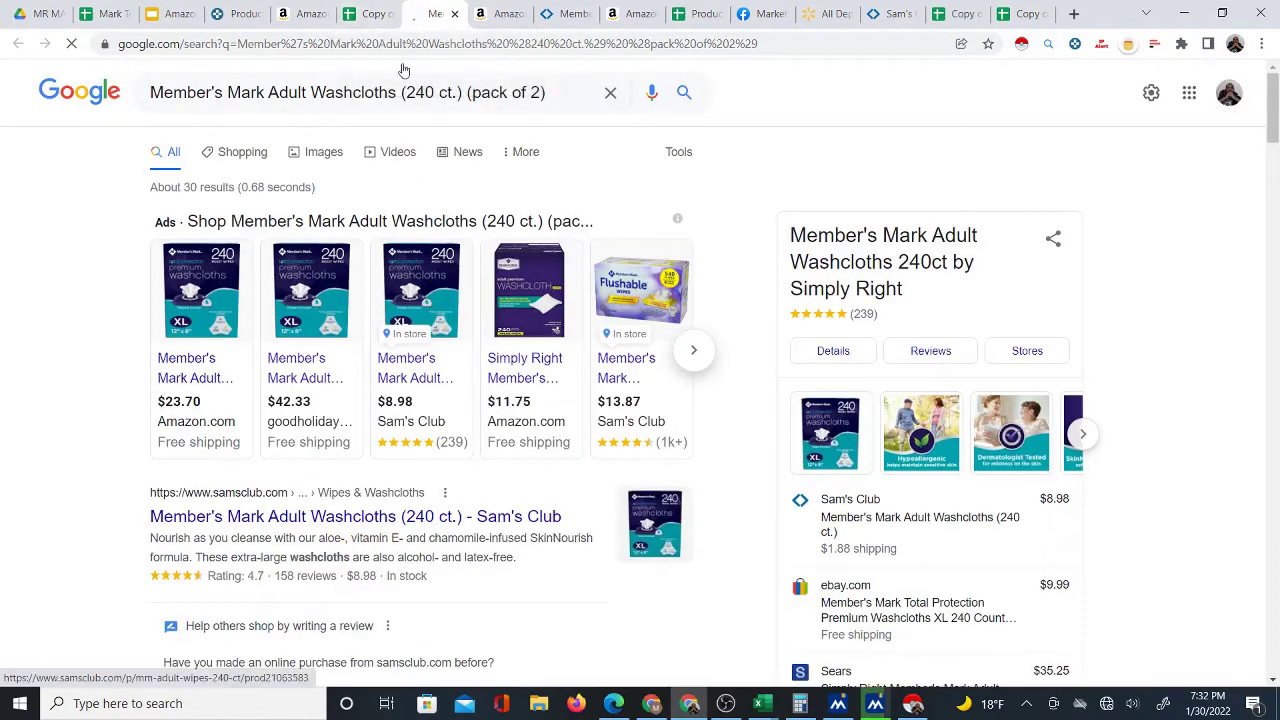
left_click(366, 11)
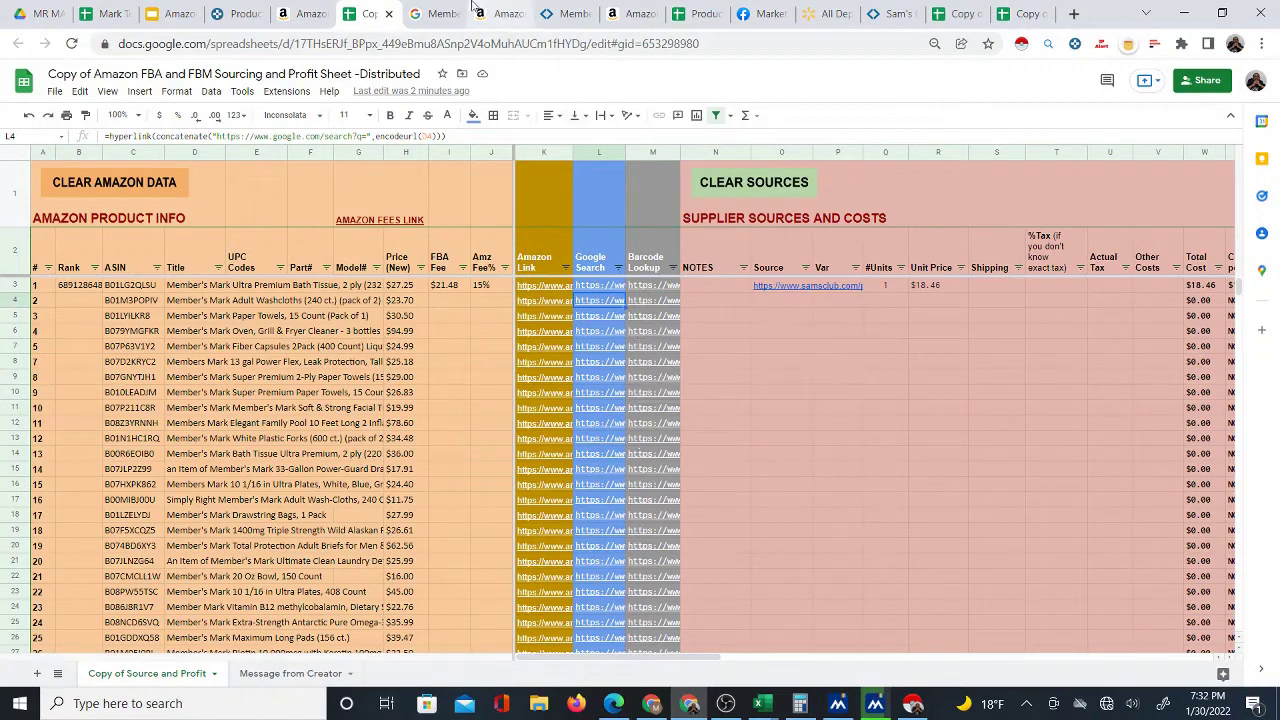
left_click(435, 12)
left_click(315, 517)
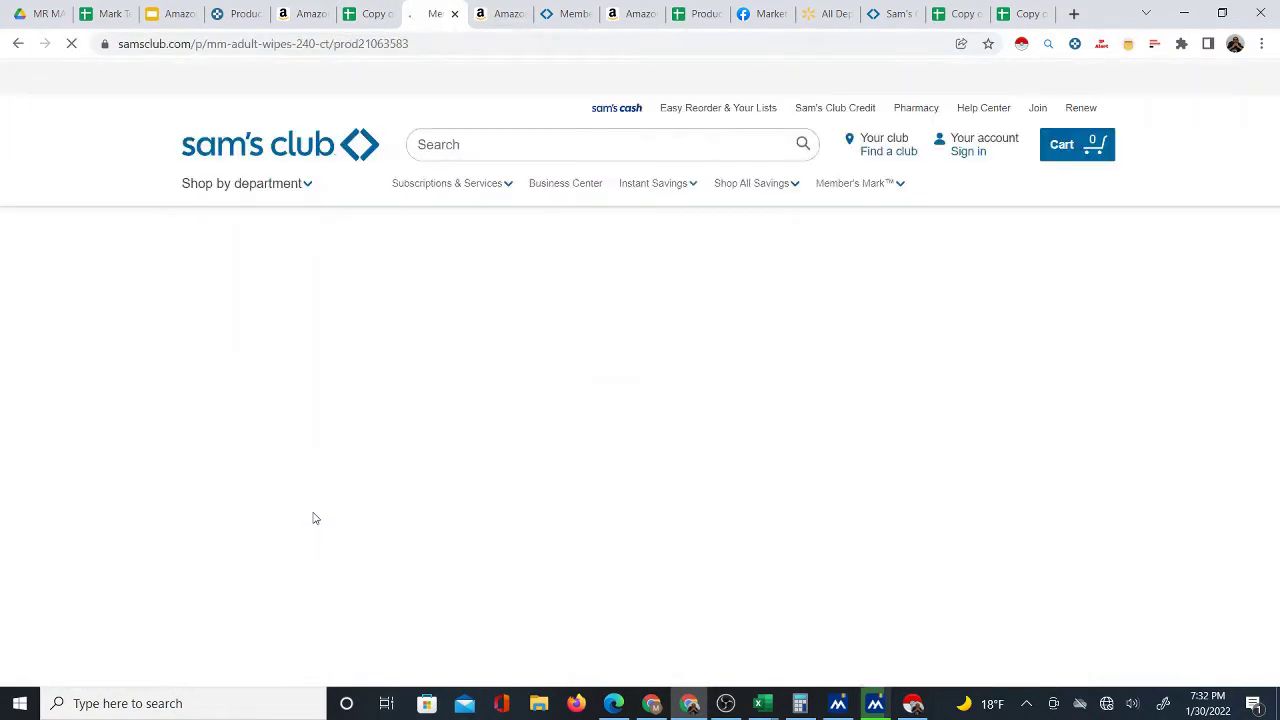
scroll(660, 385, "down", 2)
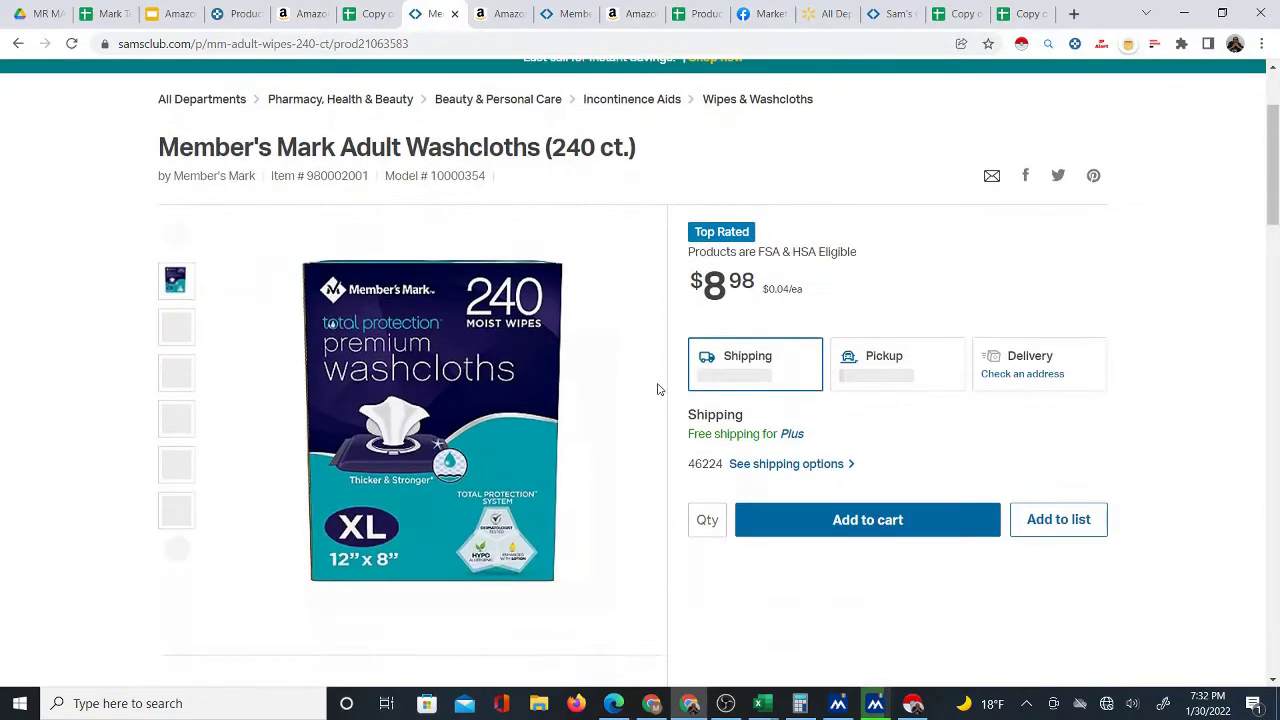
Enter the Sam's Club price of 8.98 as the adult washcloths' Unit Price in R4
left_click(380, 24)
left_click(943, 304)
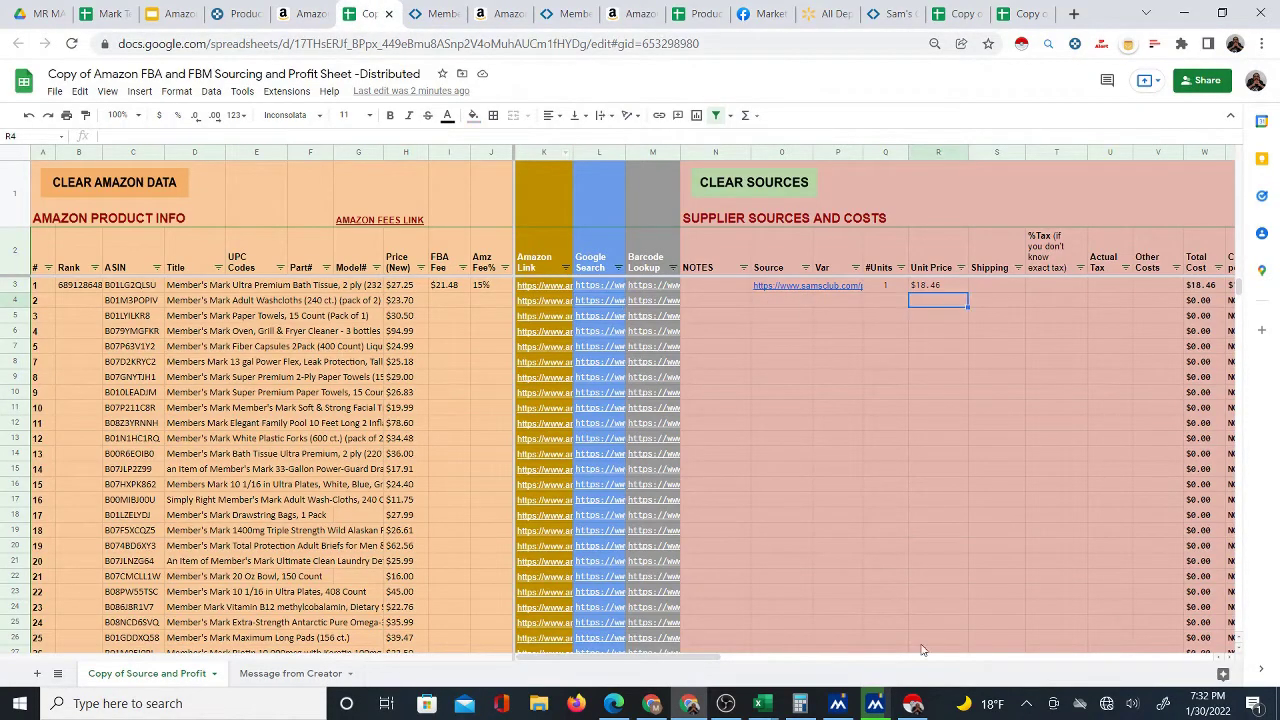
type("8.98")
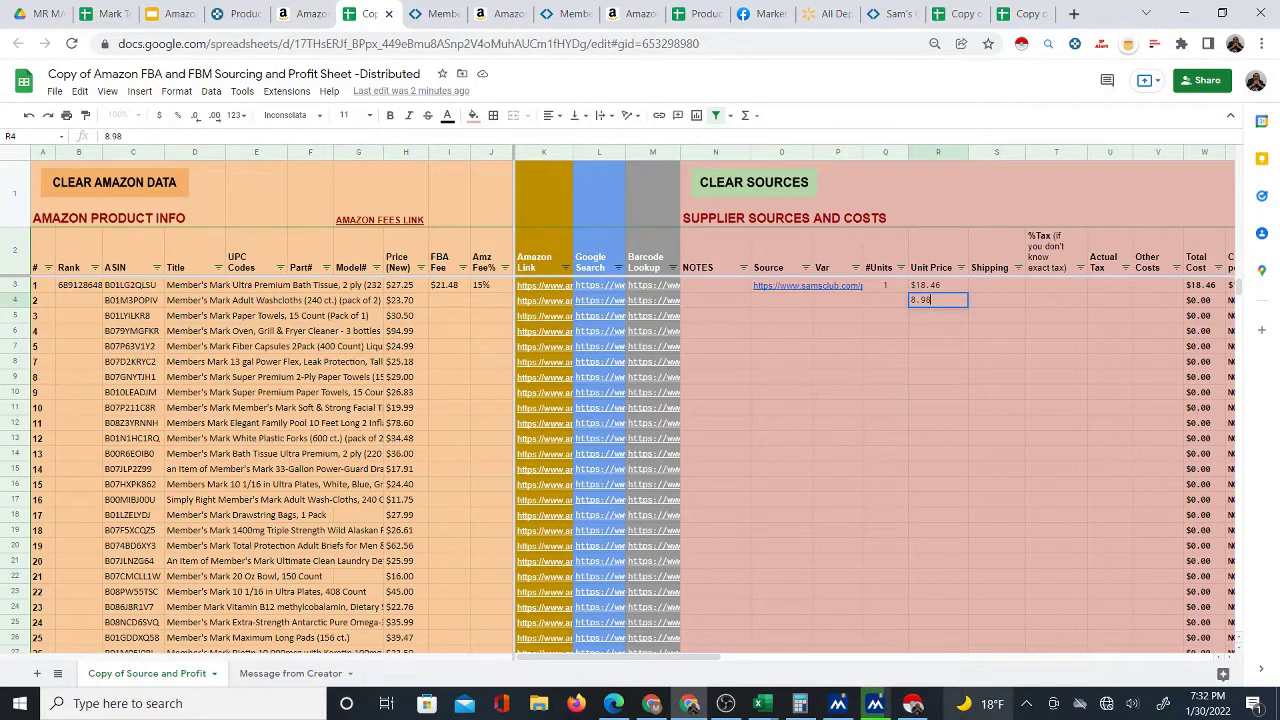
key("Return")
Copy the web address of the washcloths' Sam's Club page and paste it into Source cell O4
left_click(797, 309)
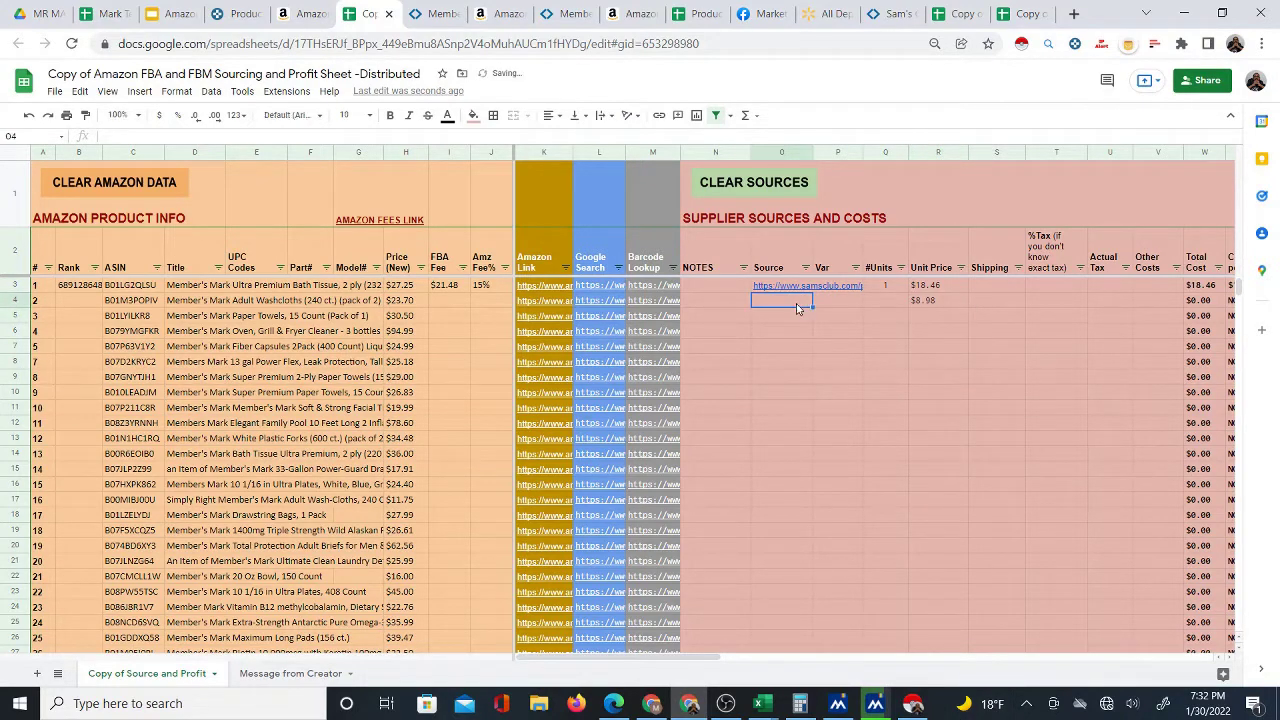
left_click(435, 13)
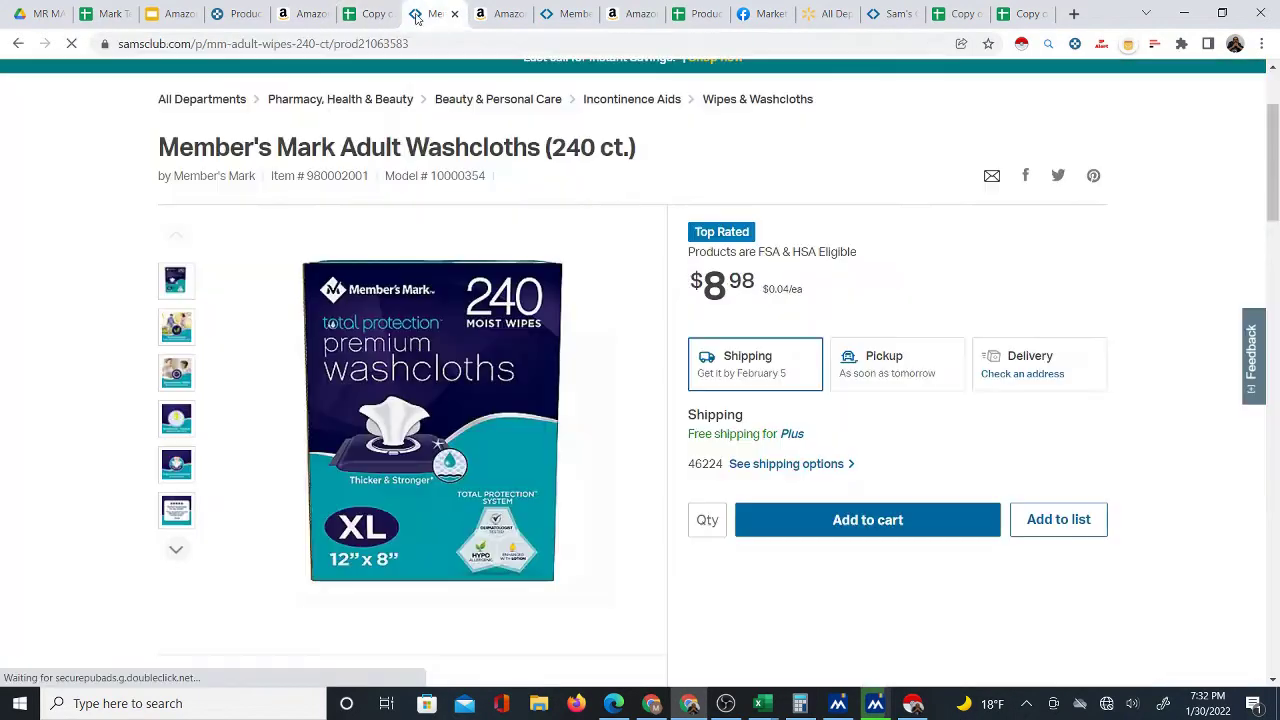
right_click(346, 46)
left_click(374, 162)
left_click(352, 10)
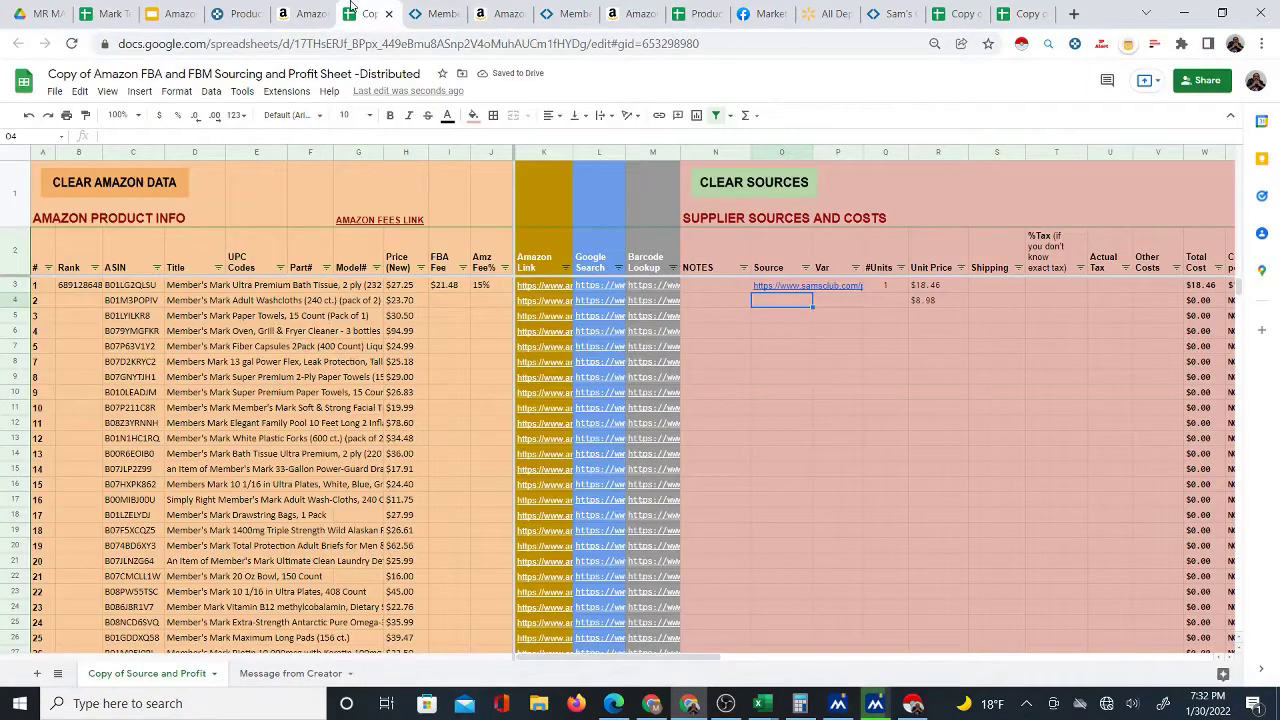
right_click(783, 300)
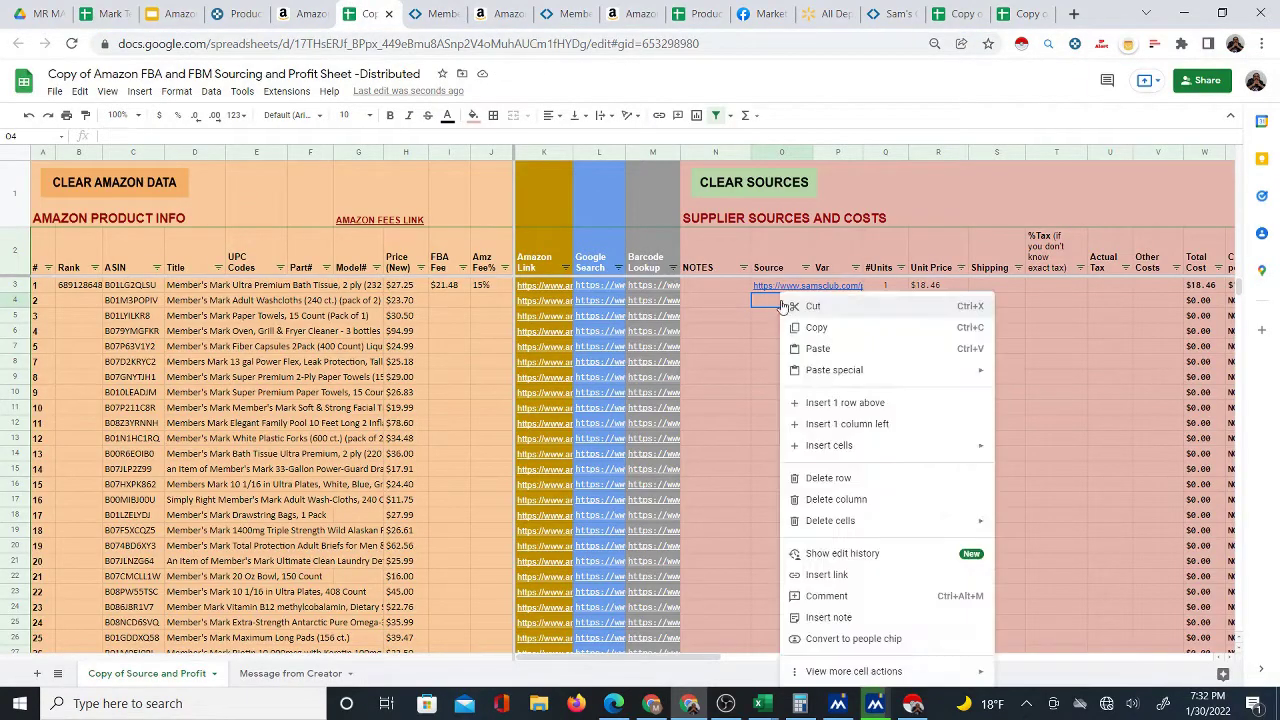
left_click(818, 348)
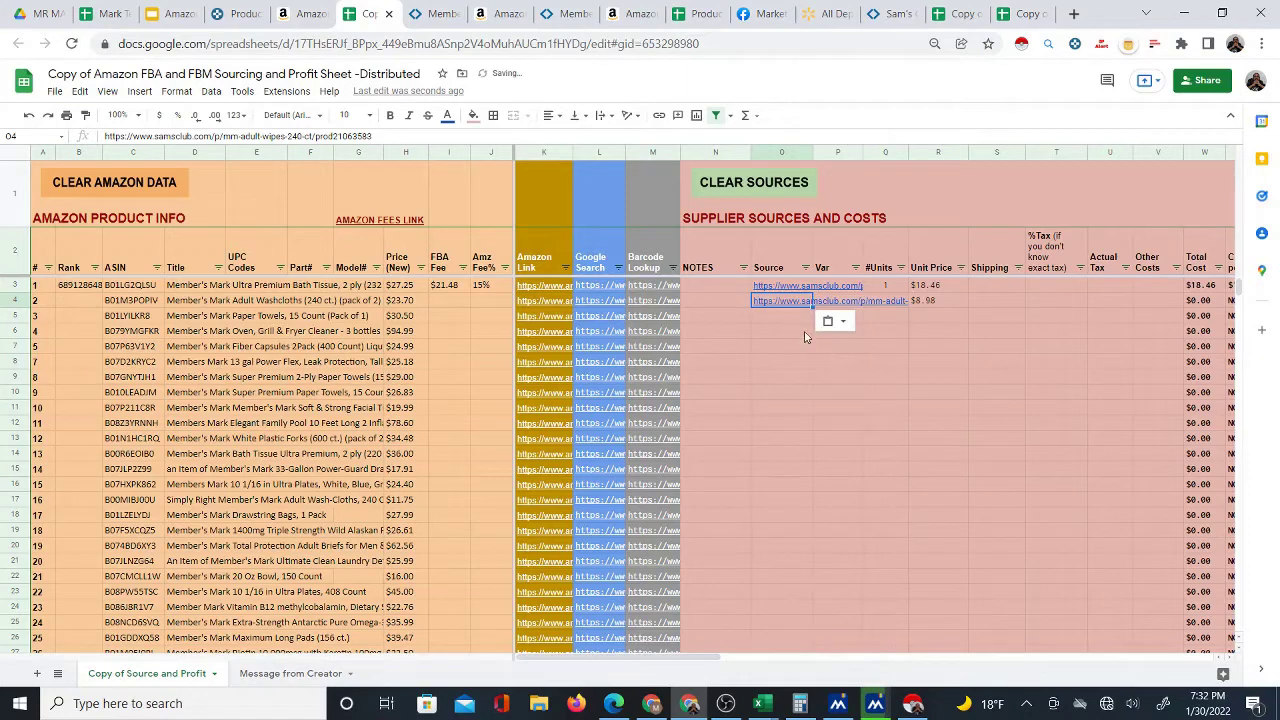
Set the adult washcloths' #Units in Q4 to 1, and select Unit Price cell R4
left_click(890, 313)
left_click(925, 377)
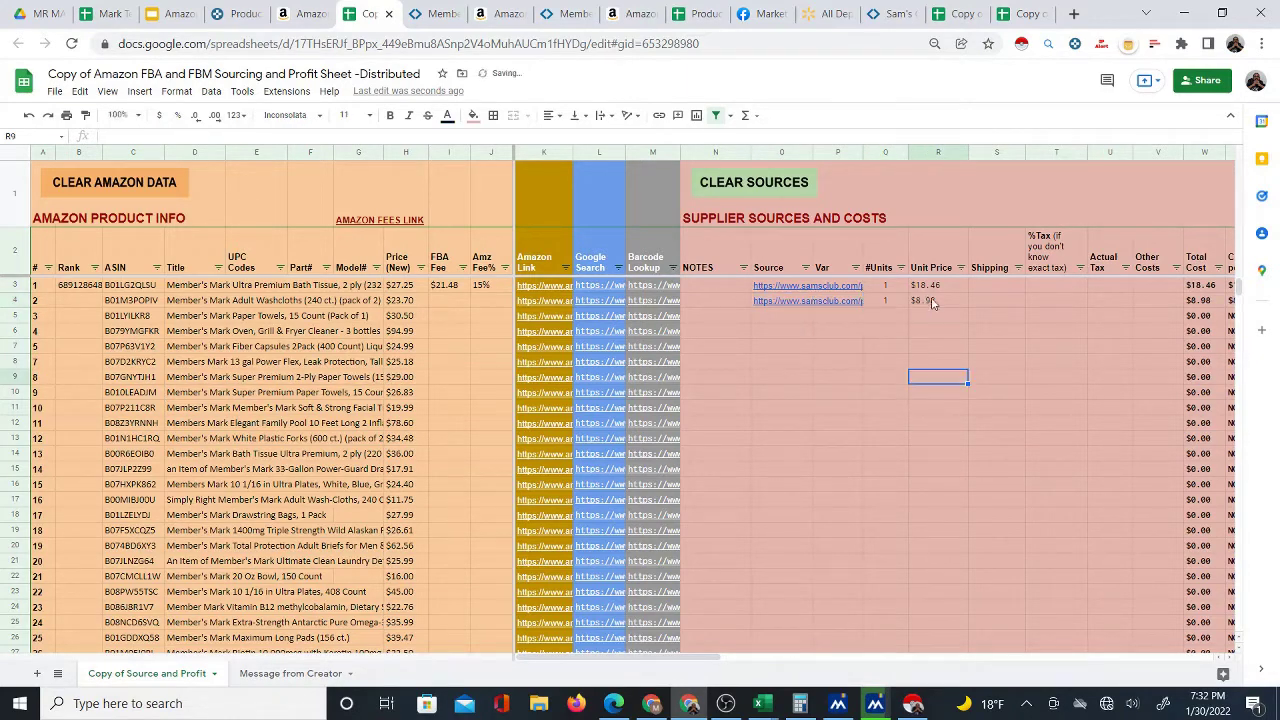
left_click(933, 300)
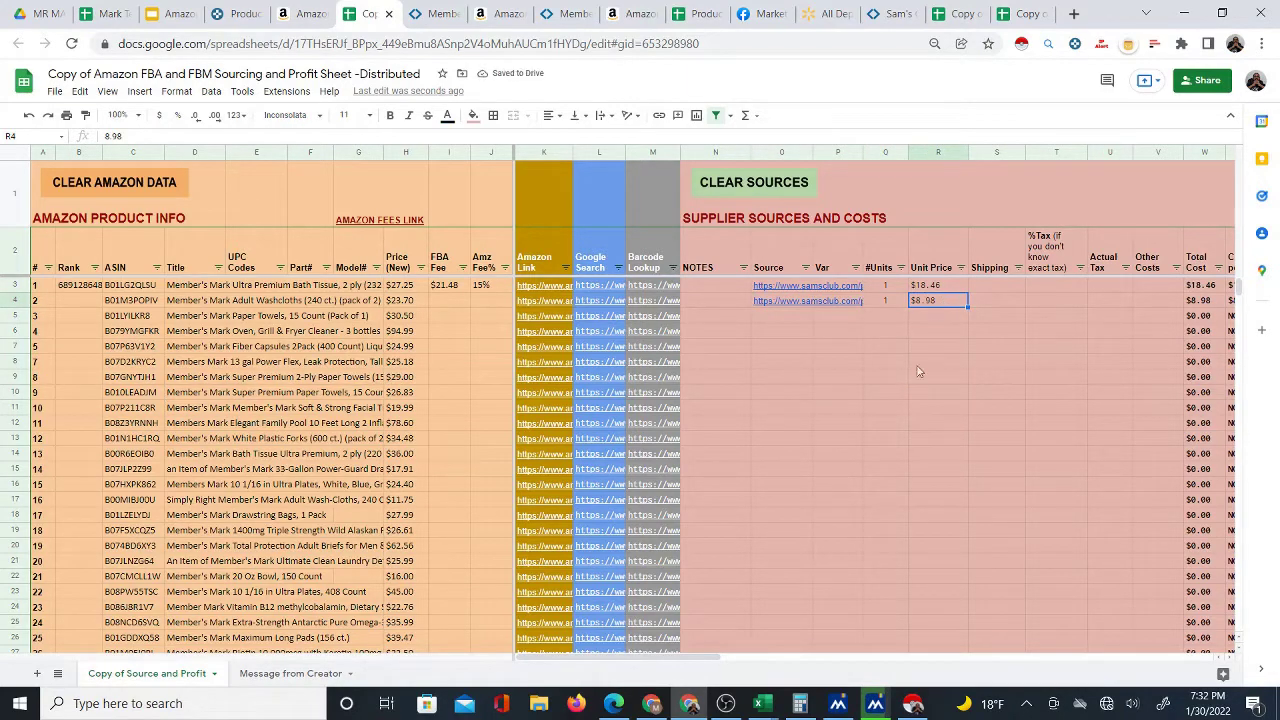
Set the adult washcloths' Amz Fee% in J4 to 15%, and select their FBA Fee cell I4
left_click(457, 302)
left_click(490, 302)
type("1")
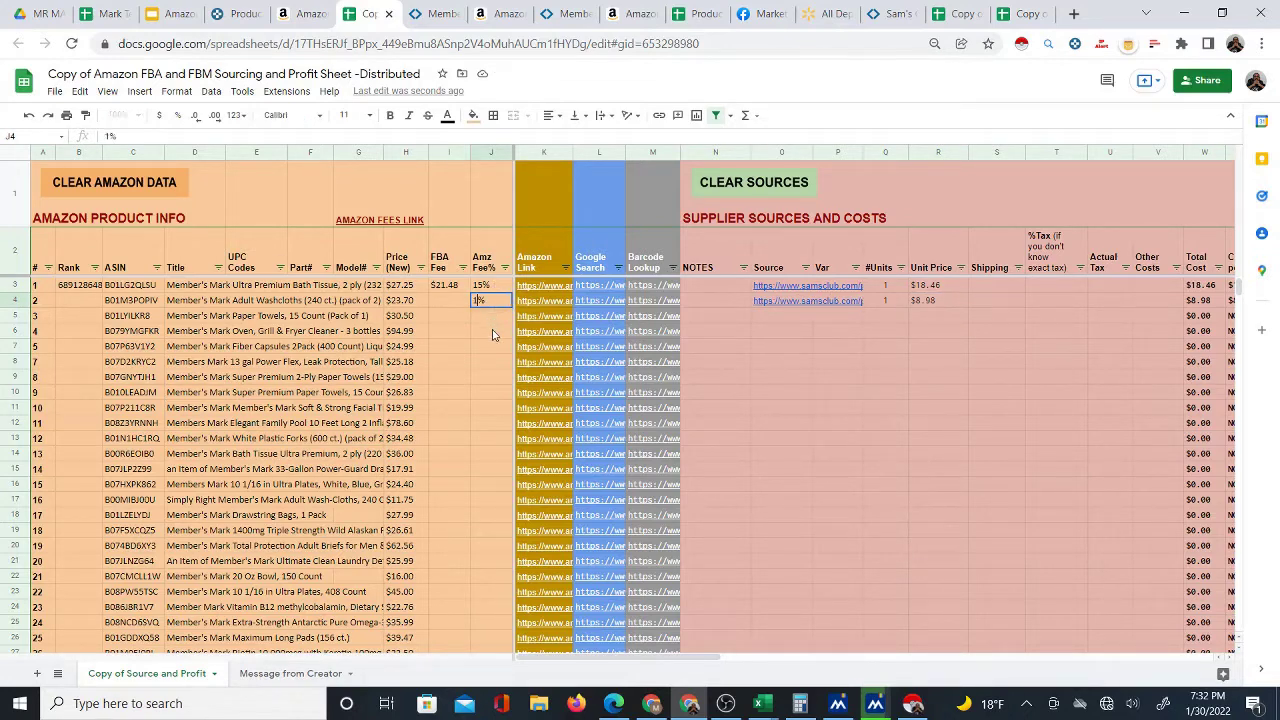
type("5")
key("Return")
left_click(450, 303)
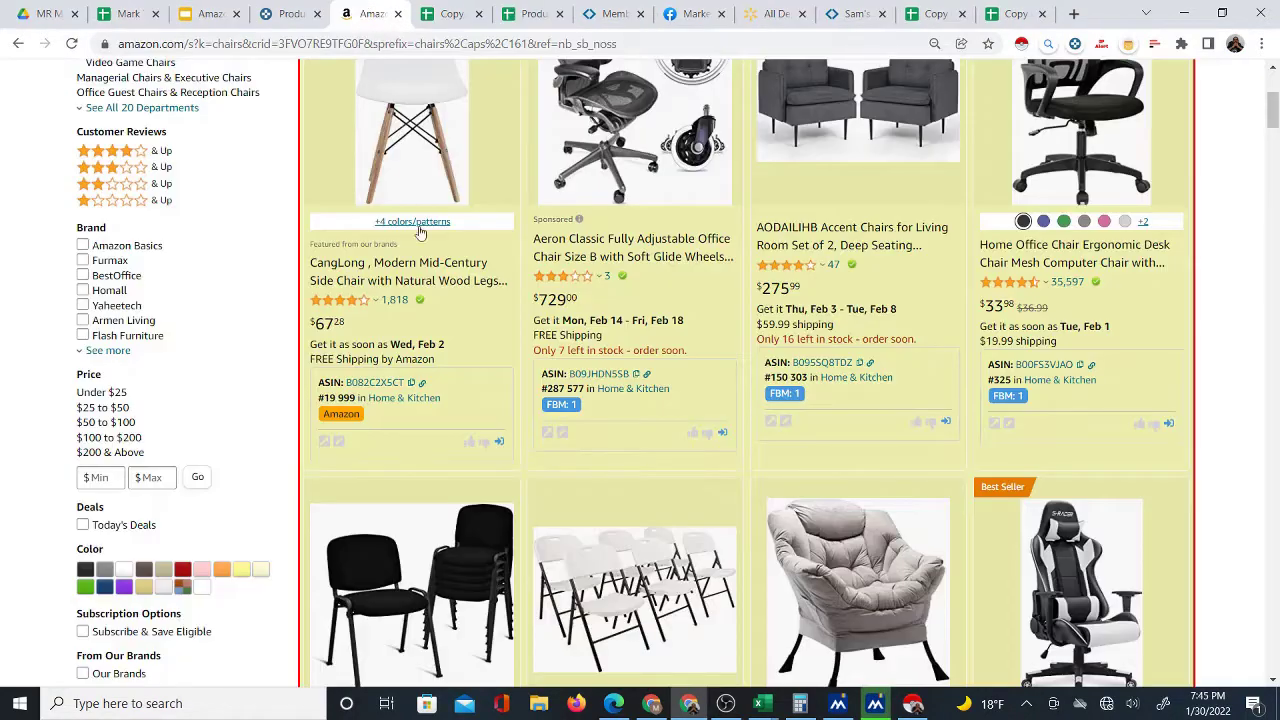
View the Amazon search results for chairs and the Product Title Auto-Sourcer sheet, and return to the sourcing and profit sheet
scroll(420, 232, "up", 3)
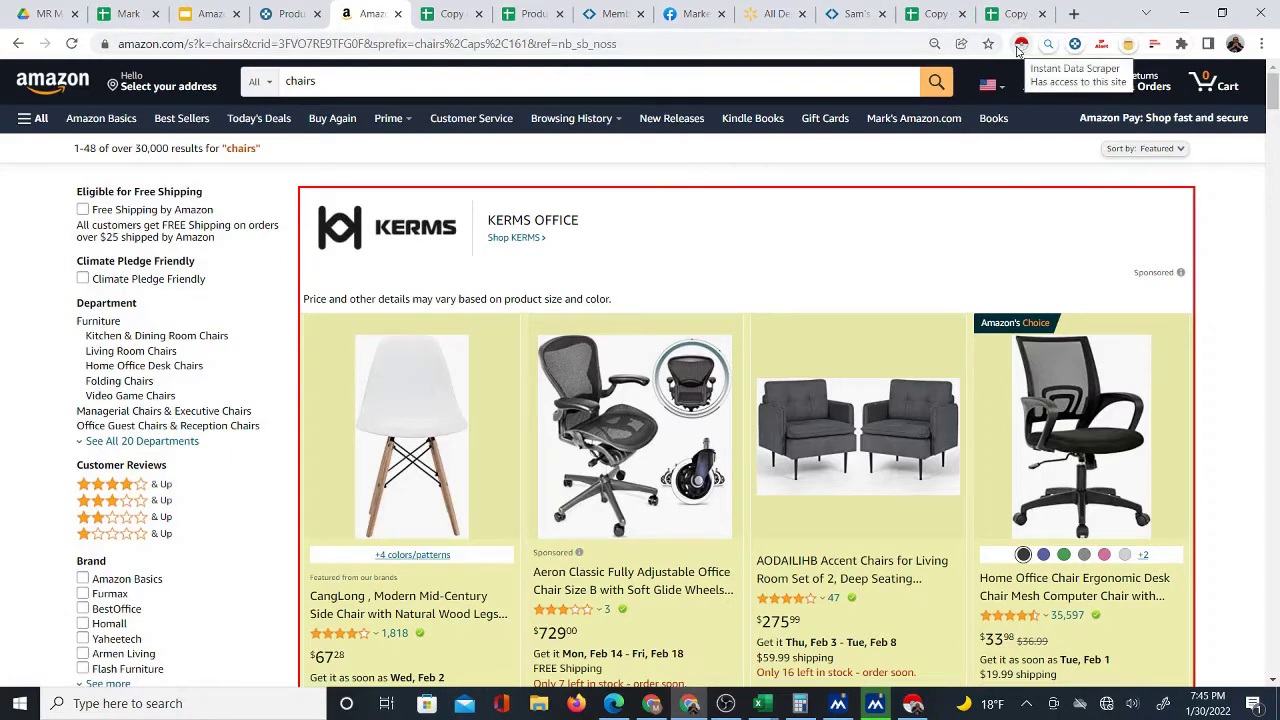
left_click(434, 18)
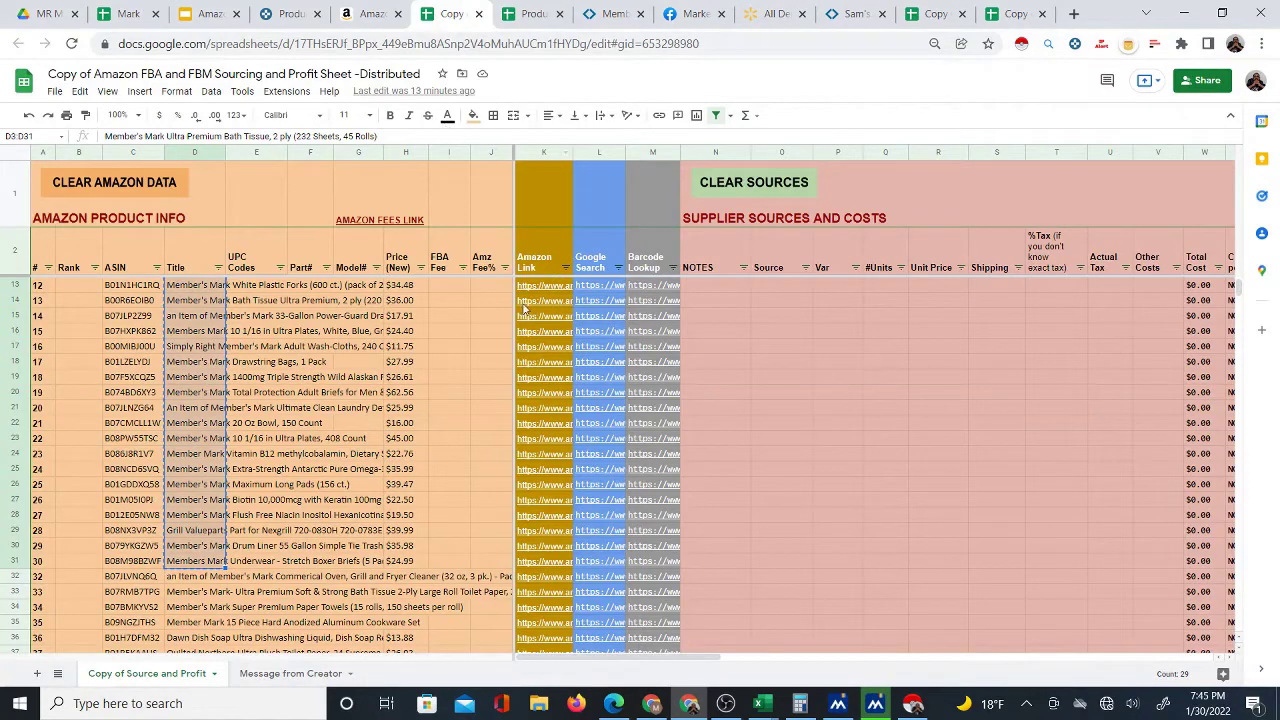
left_click(527, 14)
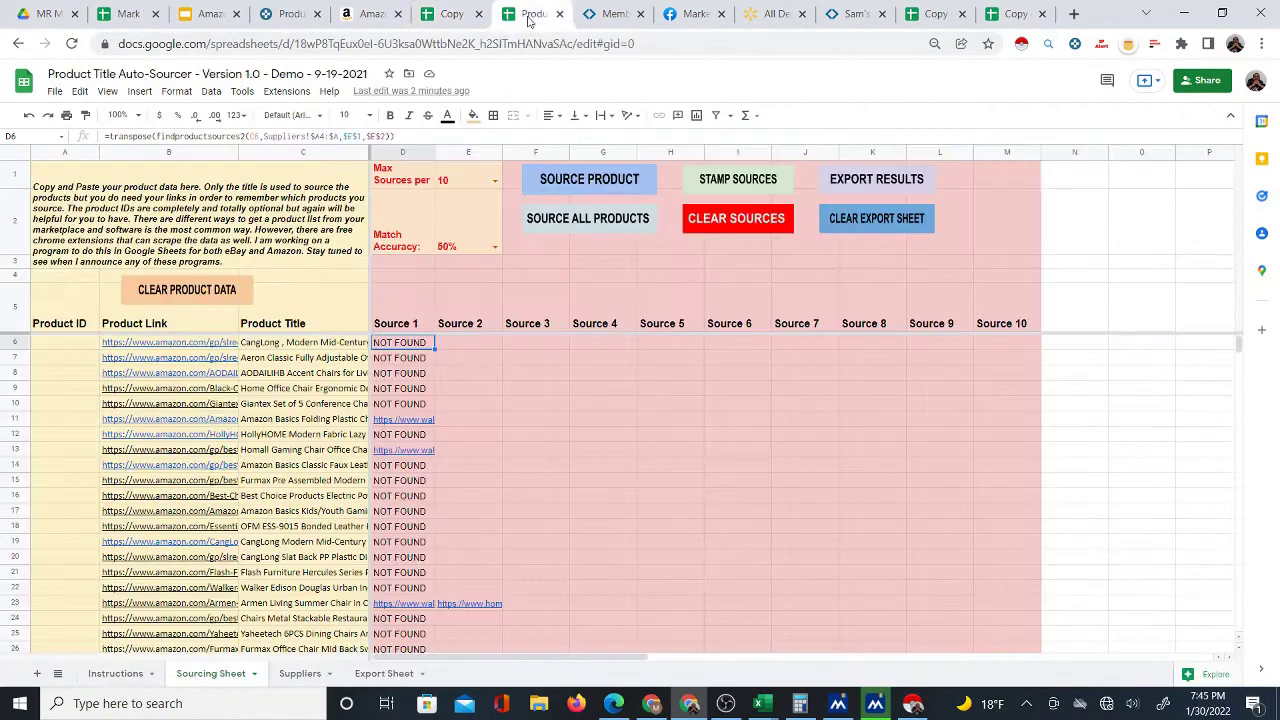
left_click(452, 14)
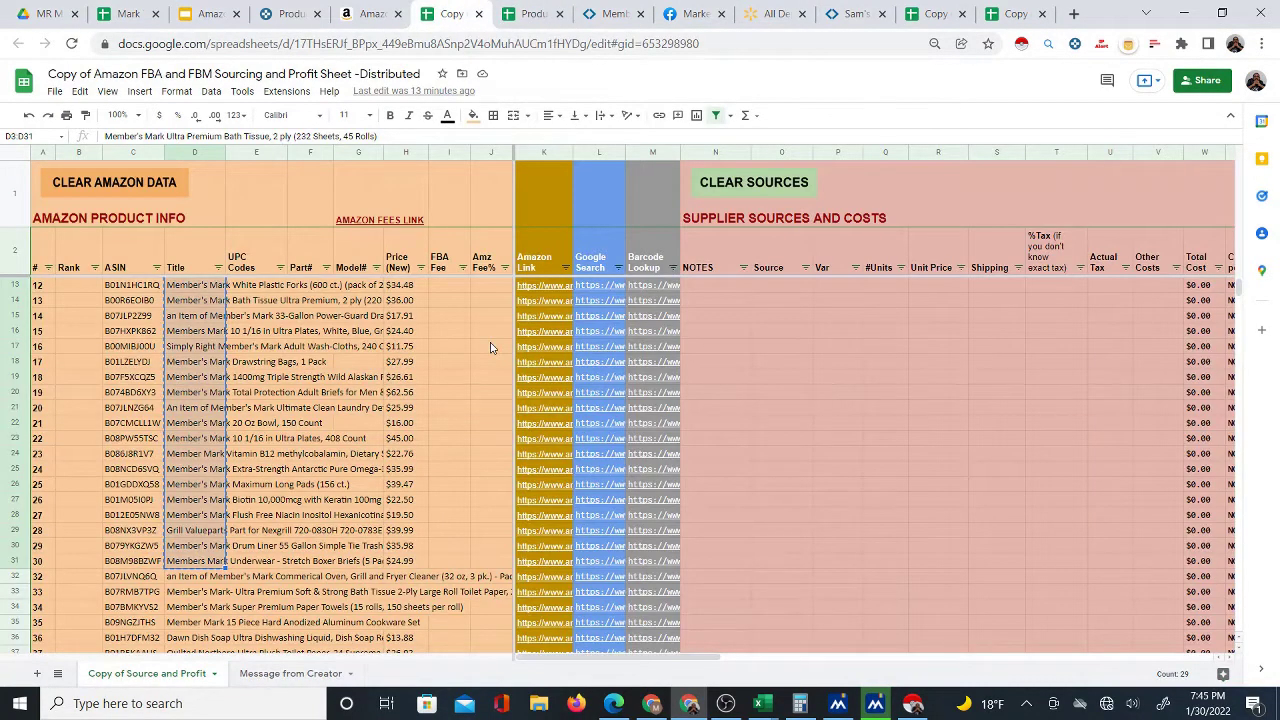